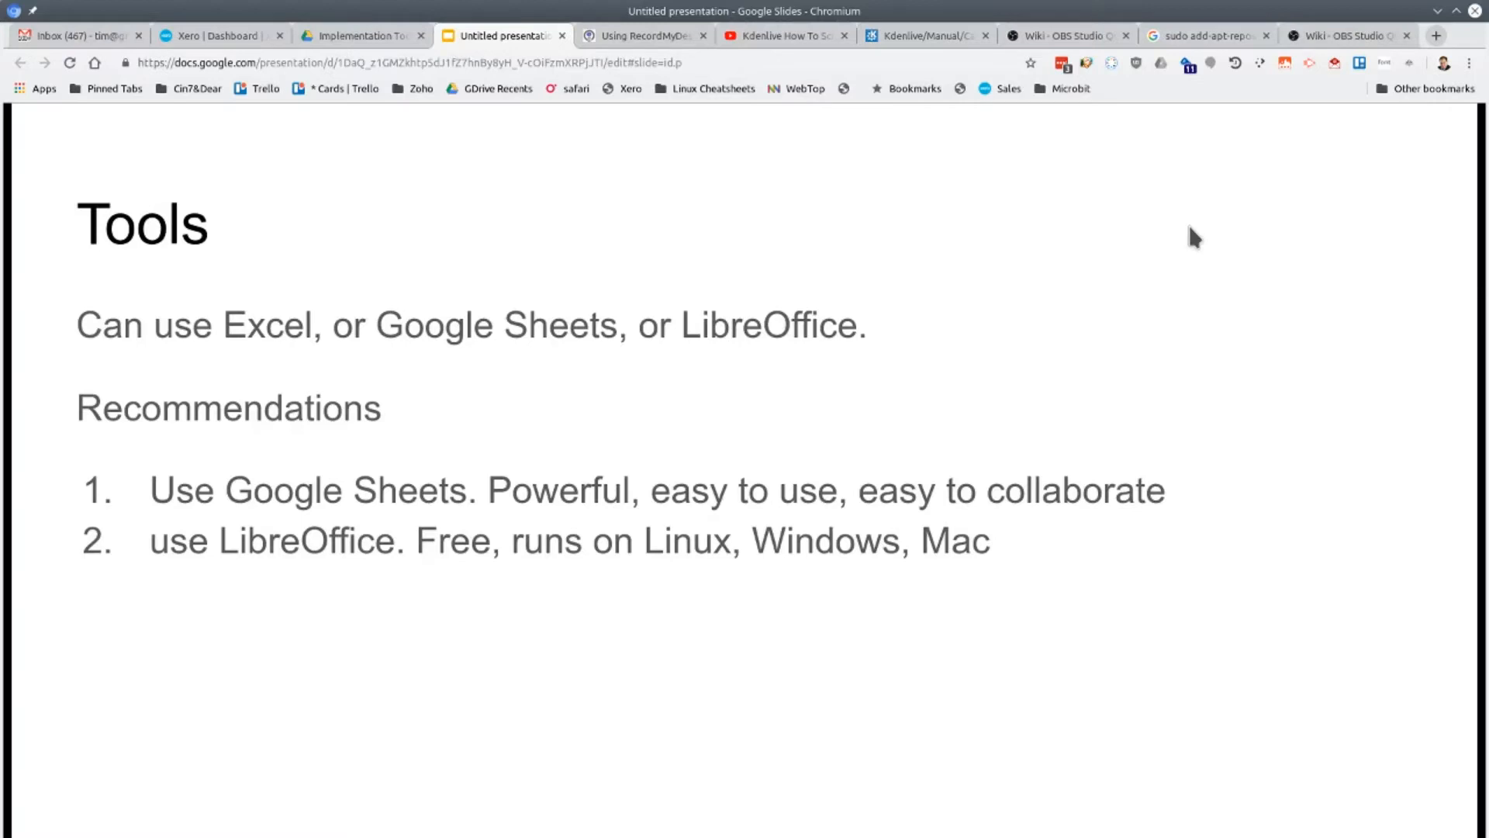
Advance the presentation past the Tools slide and the LibreOffice vs Excel for CSVs slide
{"action": "key", "text": "Right"}
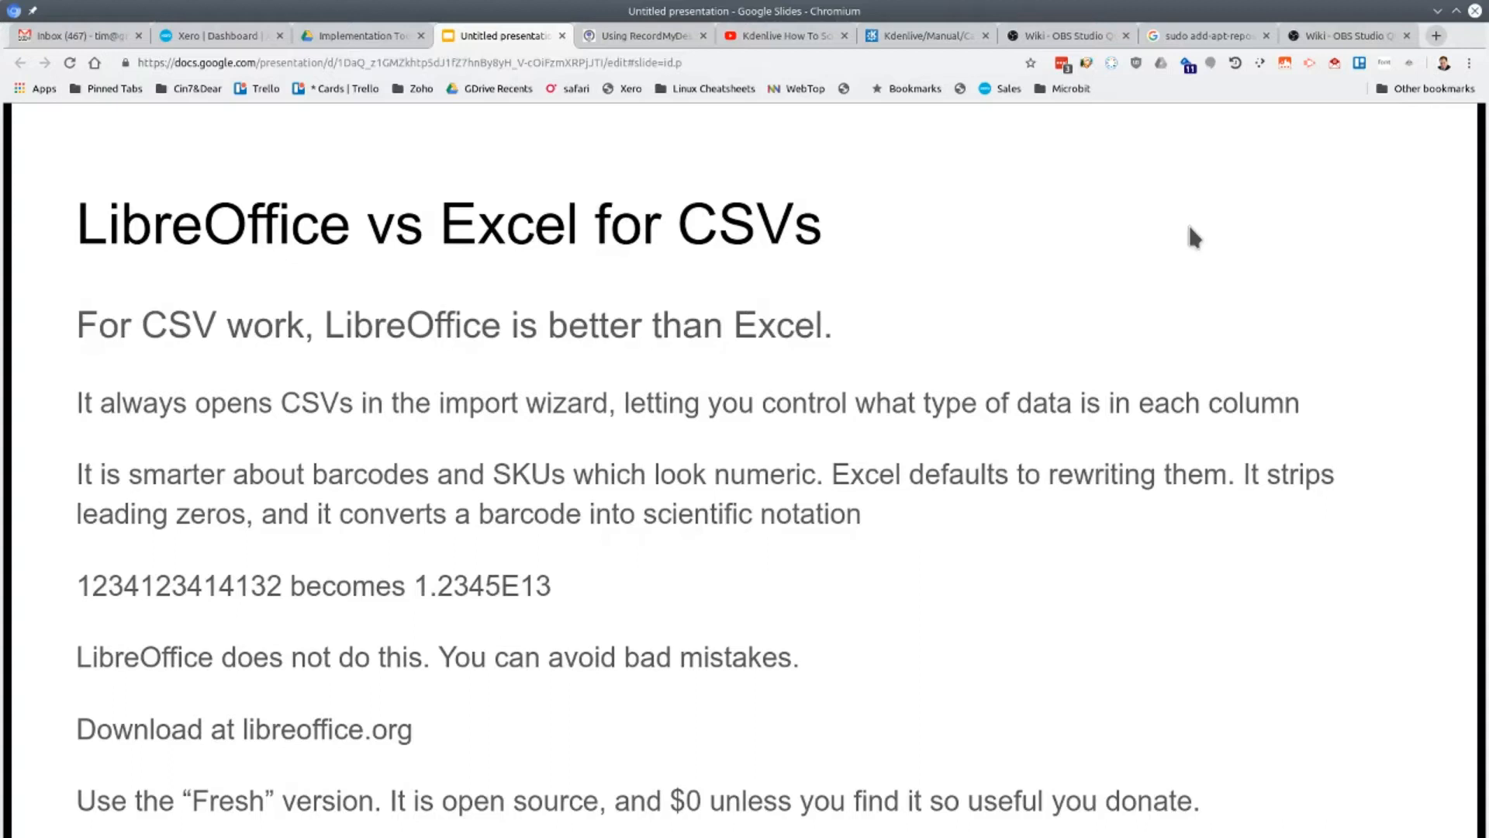
{"action": "key", "text": "Right"}
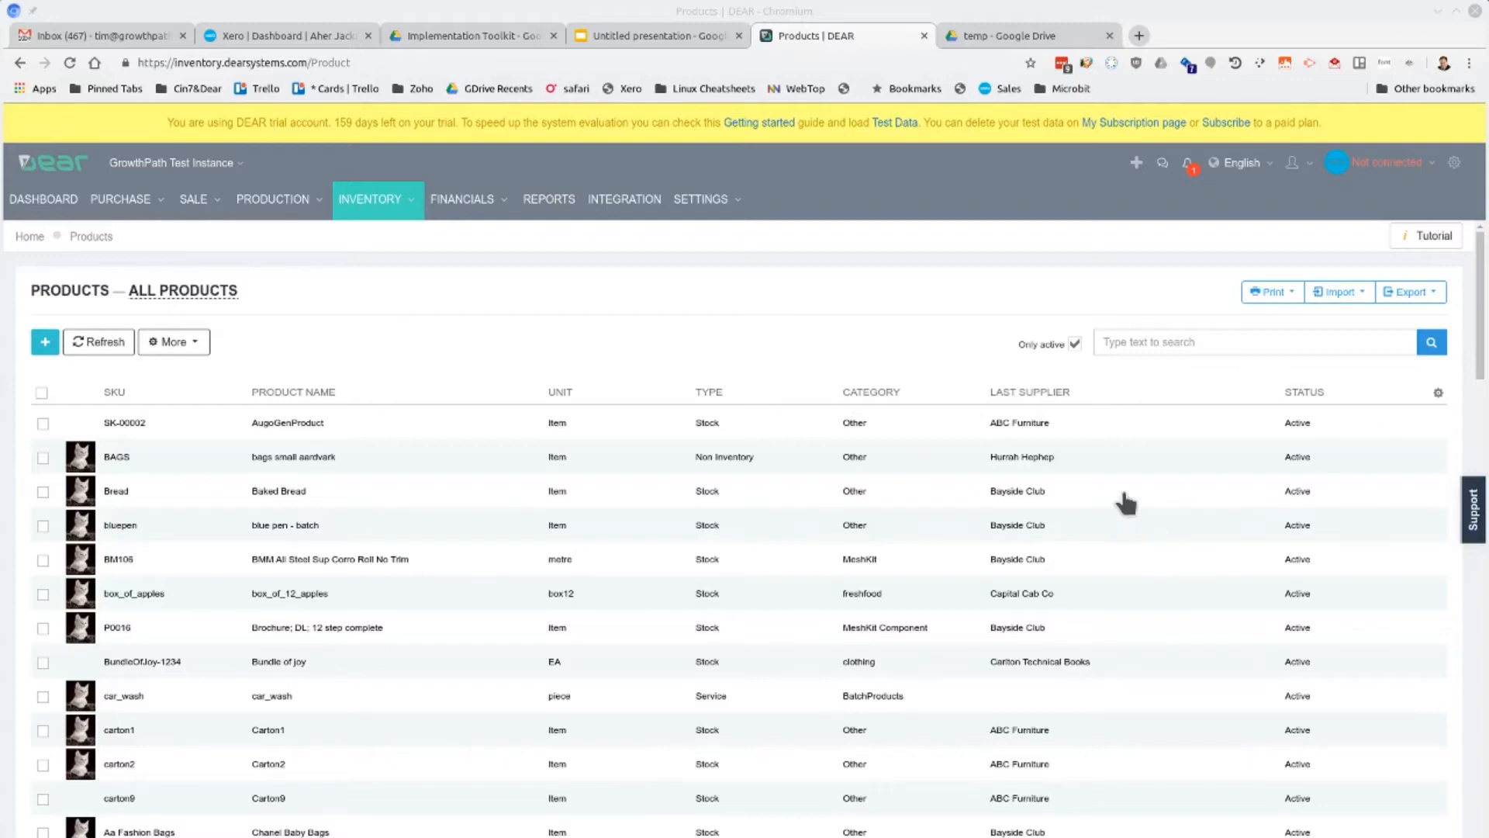
Export the Inventory List (without descriptions) from the DEAR products page and save it as Products_7_14_2019.csv in Downloads
{"action": "left_click", "coordinate": [227, 294]}
{"action": "left_click", "coordinate": [1438, 294]}
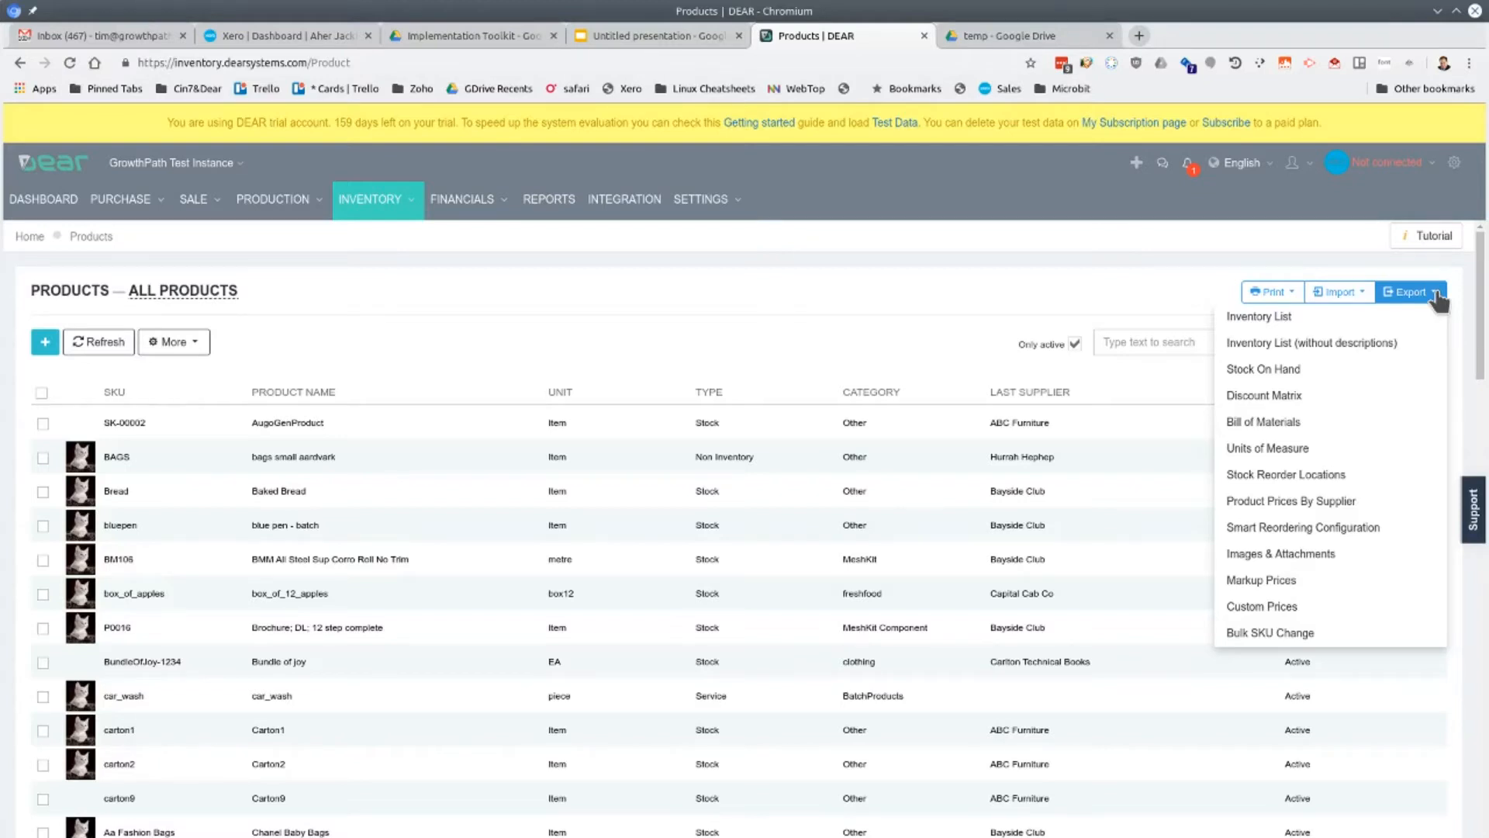
{"action": "left_click", "coordinate": [1331, 343]}
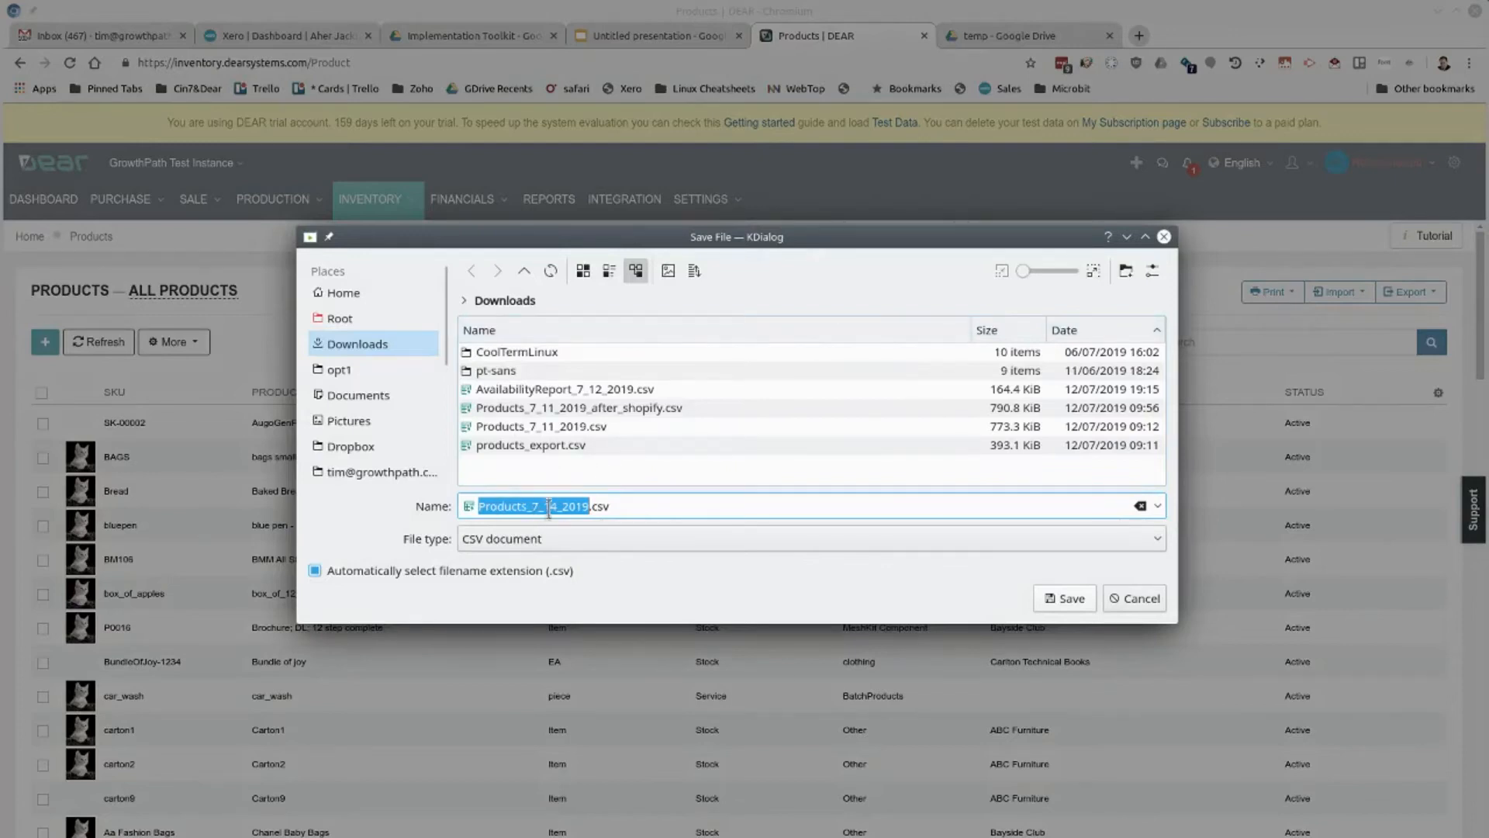
{"action": "left_click", "coordinate": [1076, 598]}
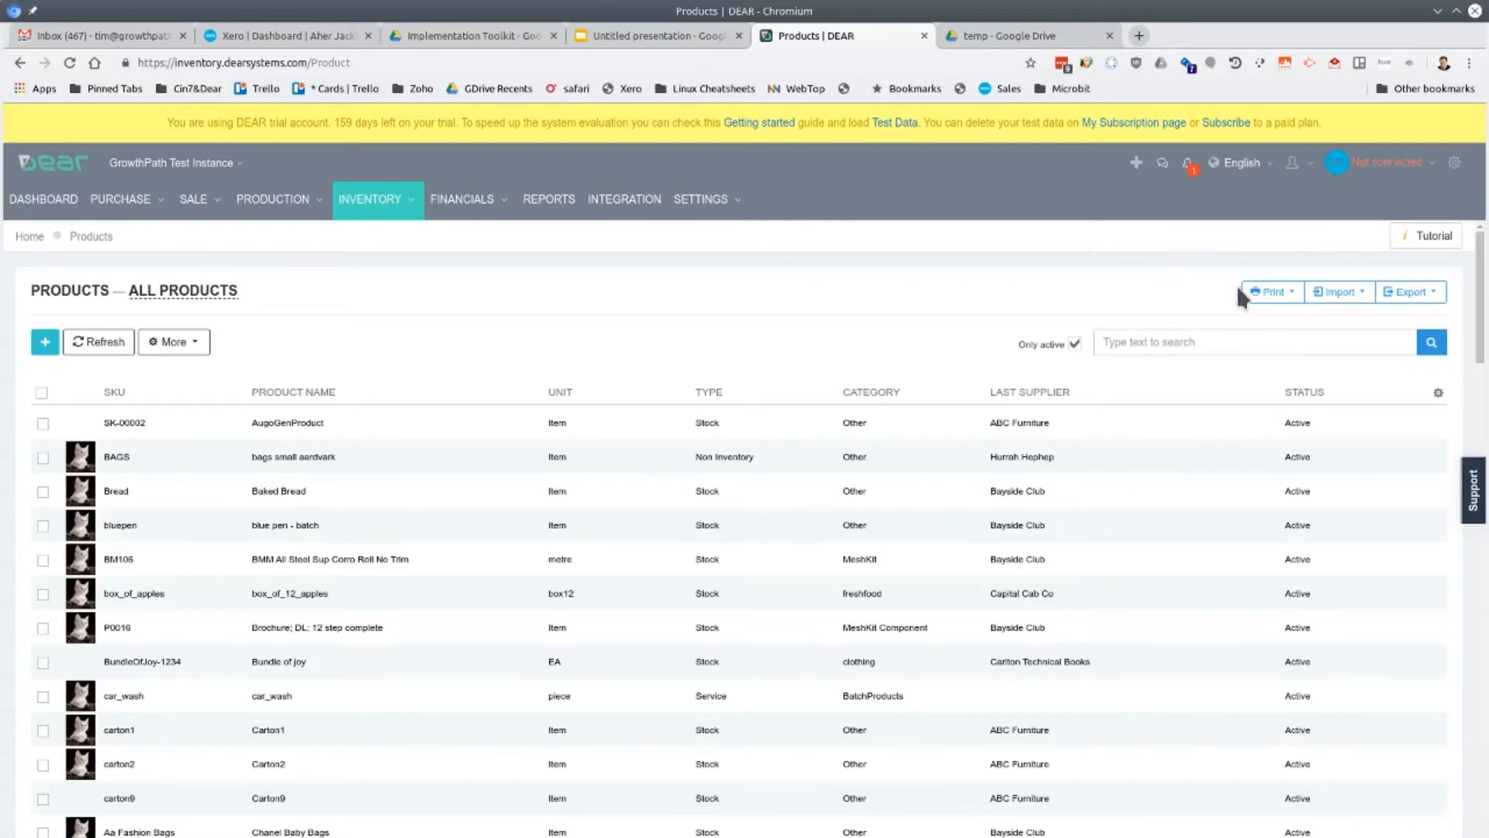
Switch to Google Drive and upload Products_7_14_2019.csv from Downloads into the temp folder
{"action": "left_click", "coordinate": [1016, 36]}
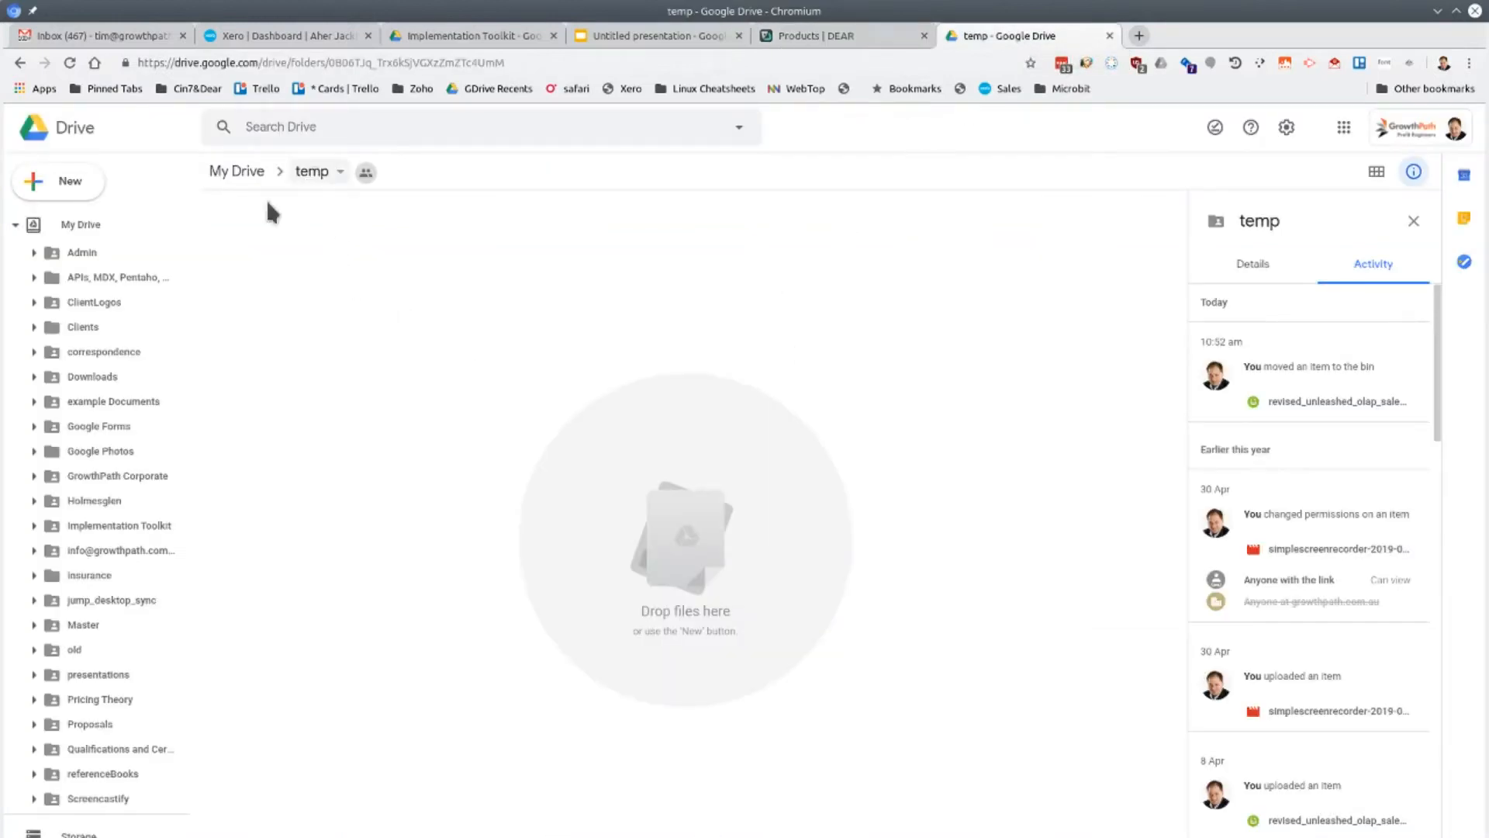
{"action": "left_click", "coordinate": [48, 191]}
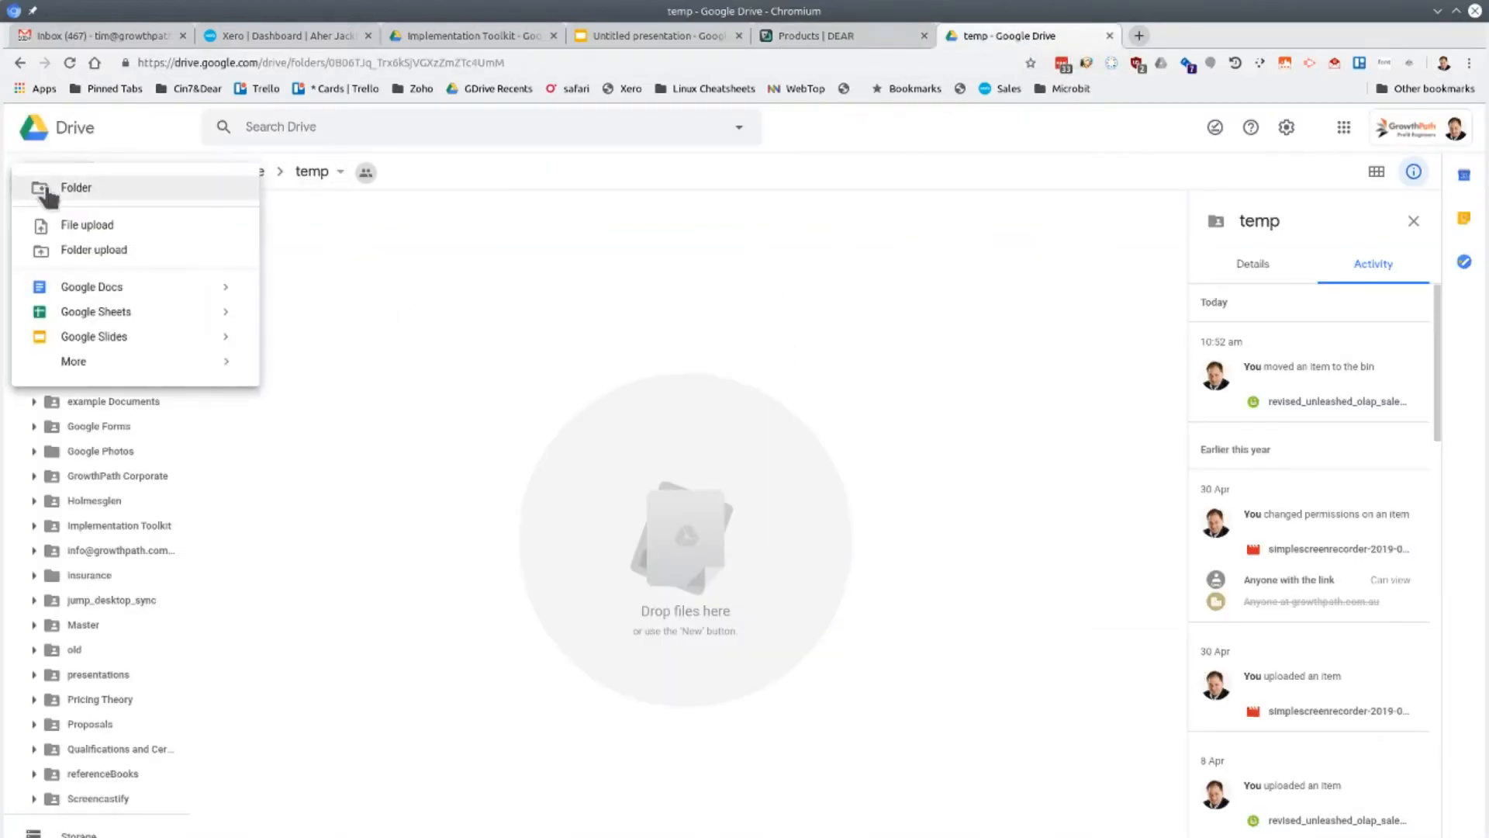
{"action": "left_click", "coordinate": [73, 226]}
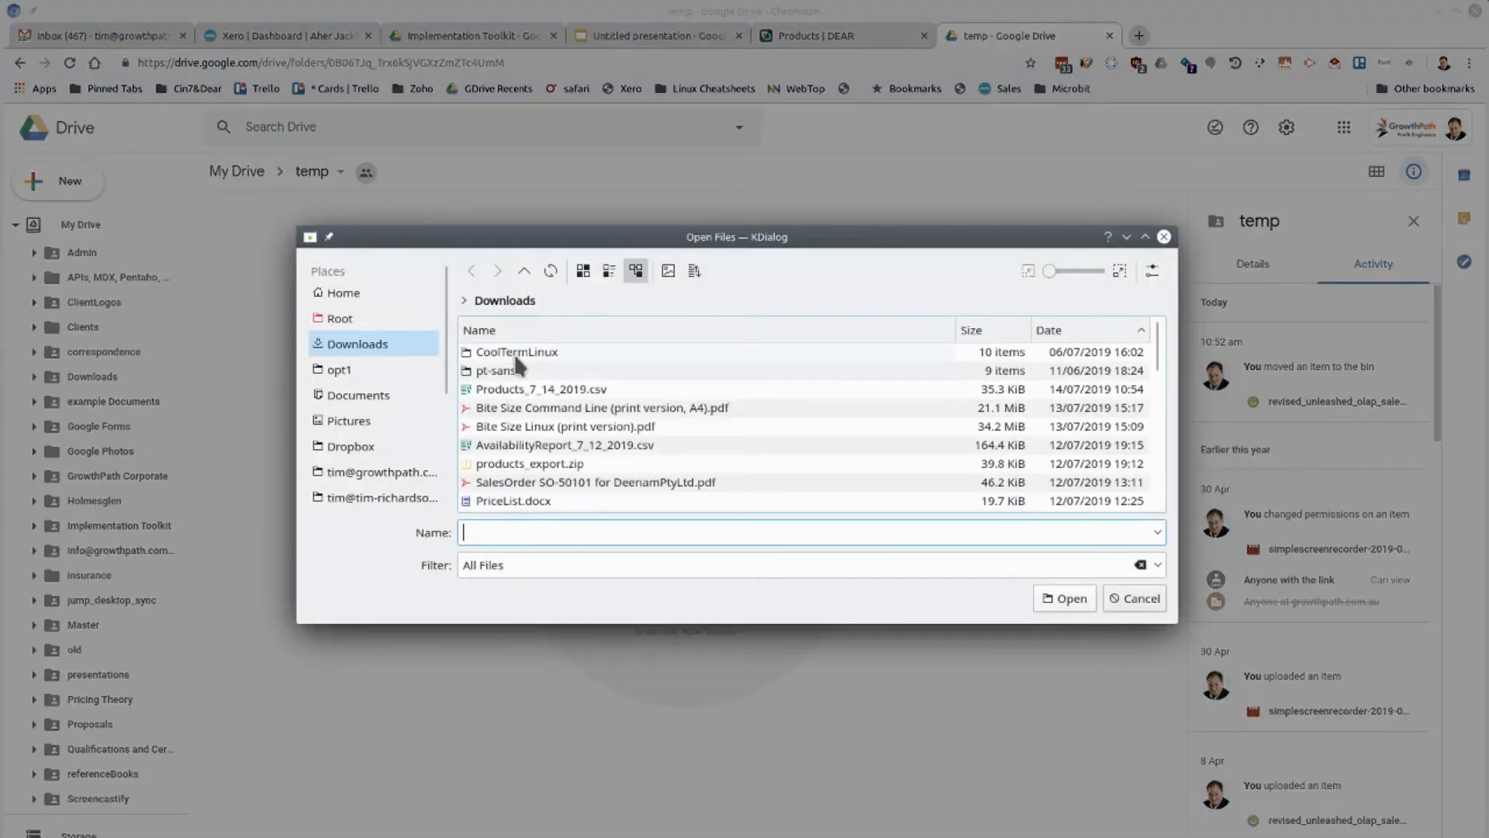
{"action": "left_click", "coordinate": [470, 392]}
{"action": "left_click", "coordinate": [1064, 598]}
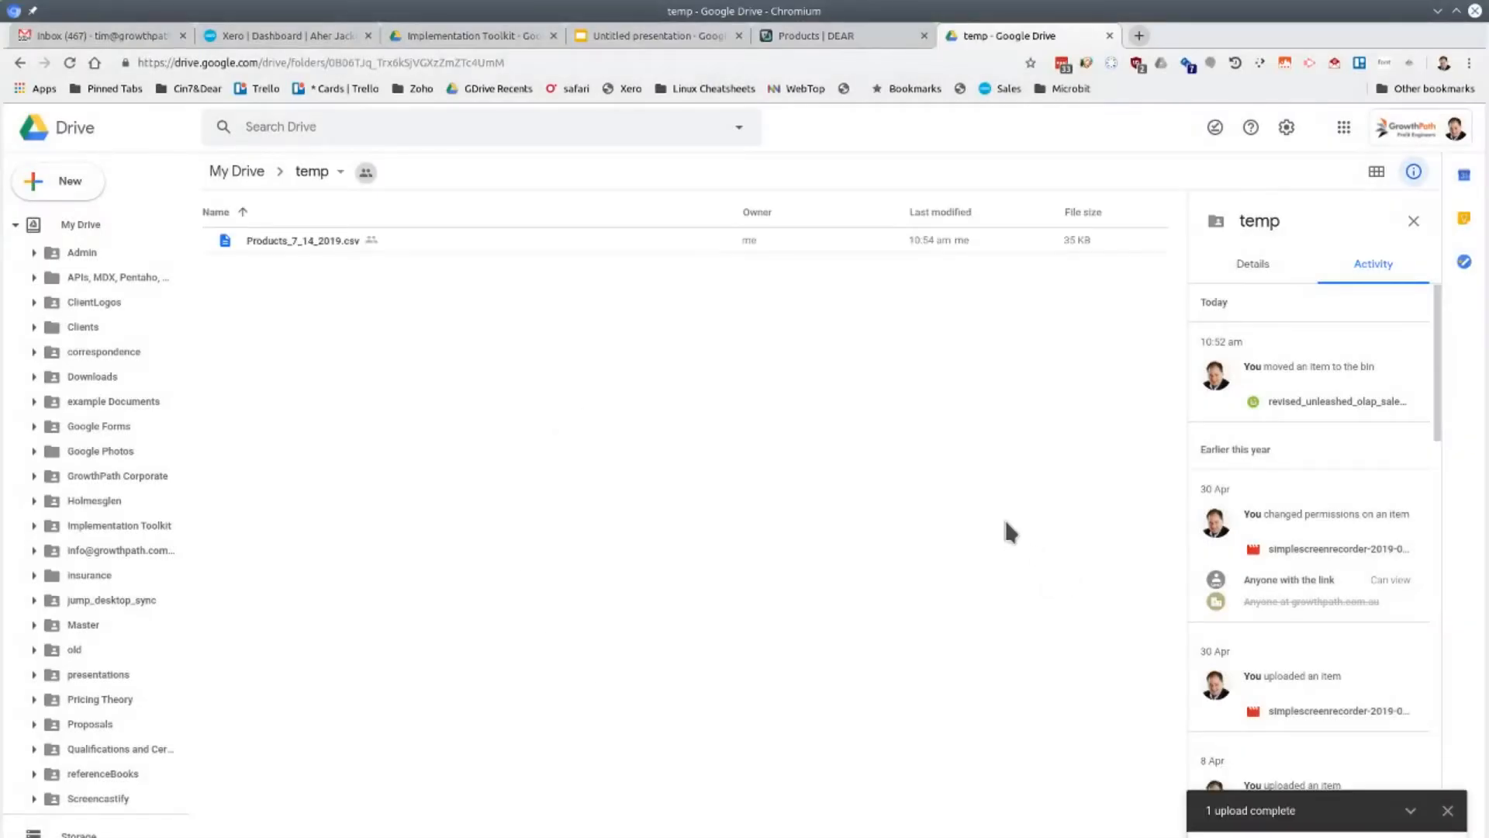
Open the uploaded Products_7_14_2019.csv in Google Sheets
{"action": "double_click", "coordinate": [319, 242]}
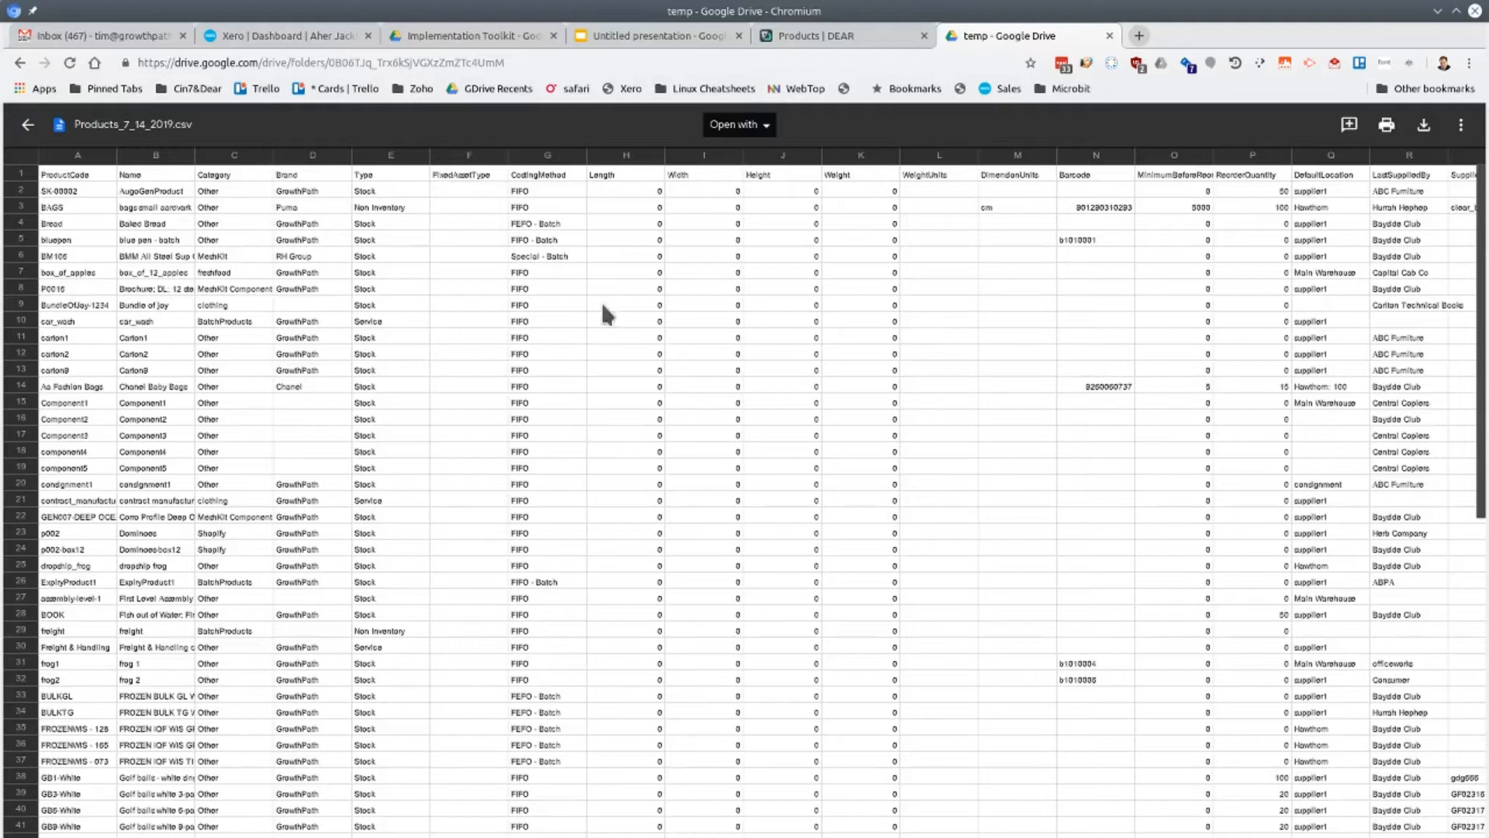
{"action": "left_click", "coordinate": [760, 124]}
{"action": "left_click", "coordinate": [762, 178]}
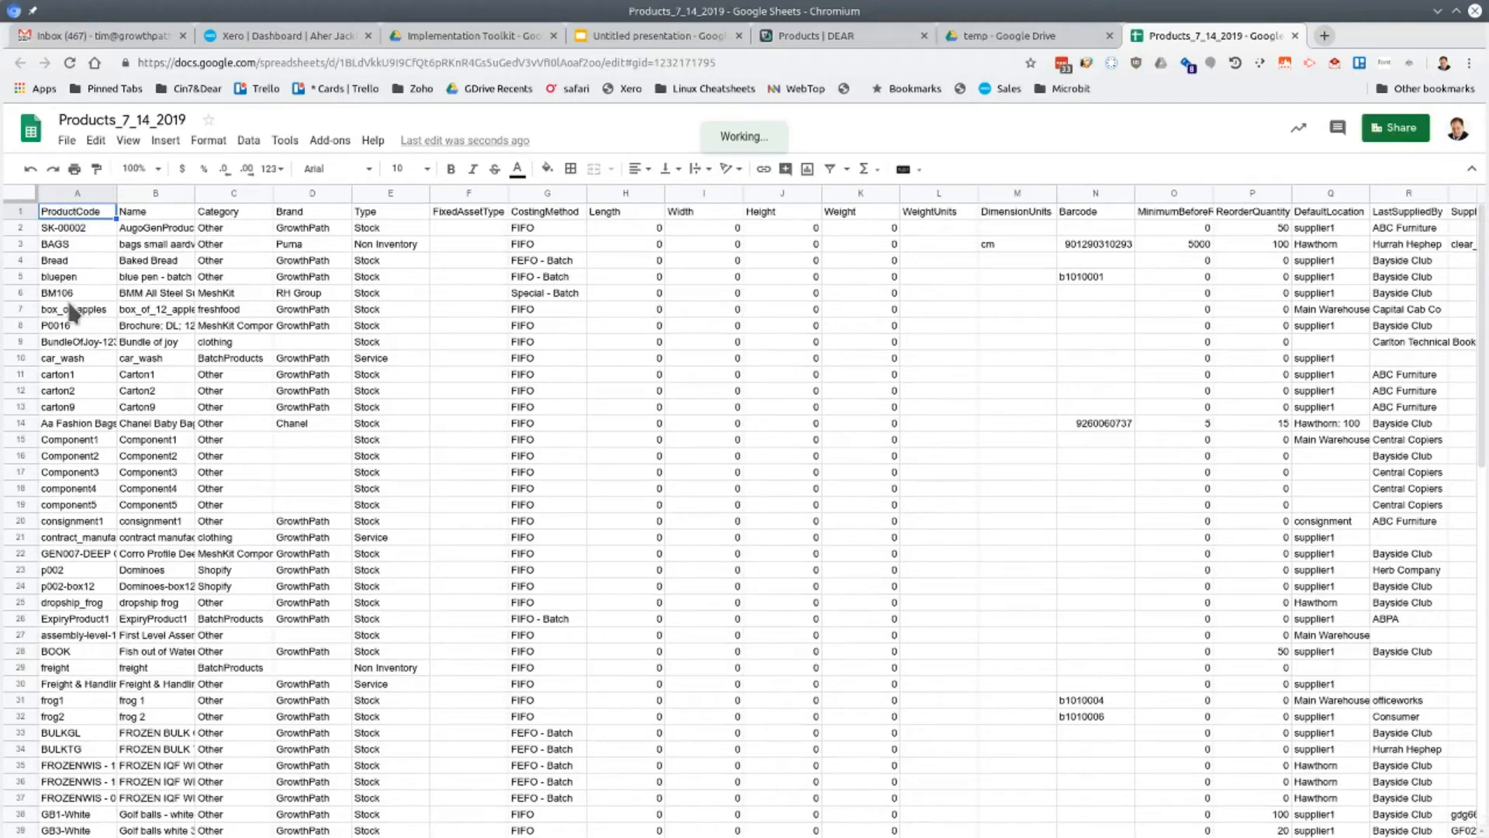
Freeze the first row so the column headings stay in view
{"action": "left_click", "coordinate": [129, 142]}
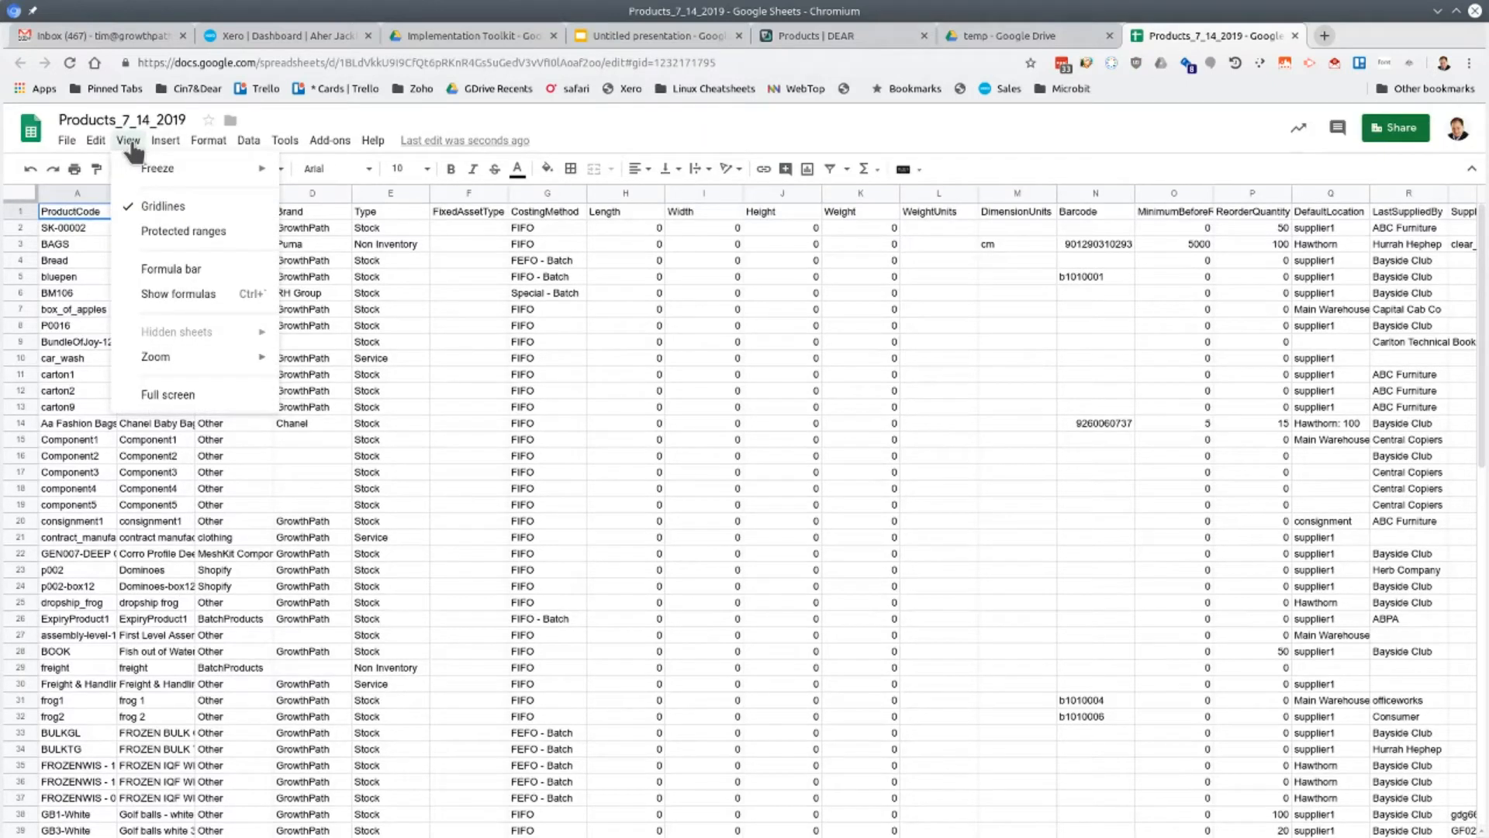
{"action": "mouse_move", "coordinate": [159, 171]}
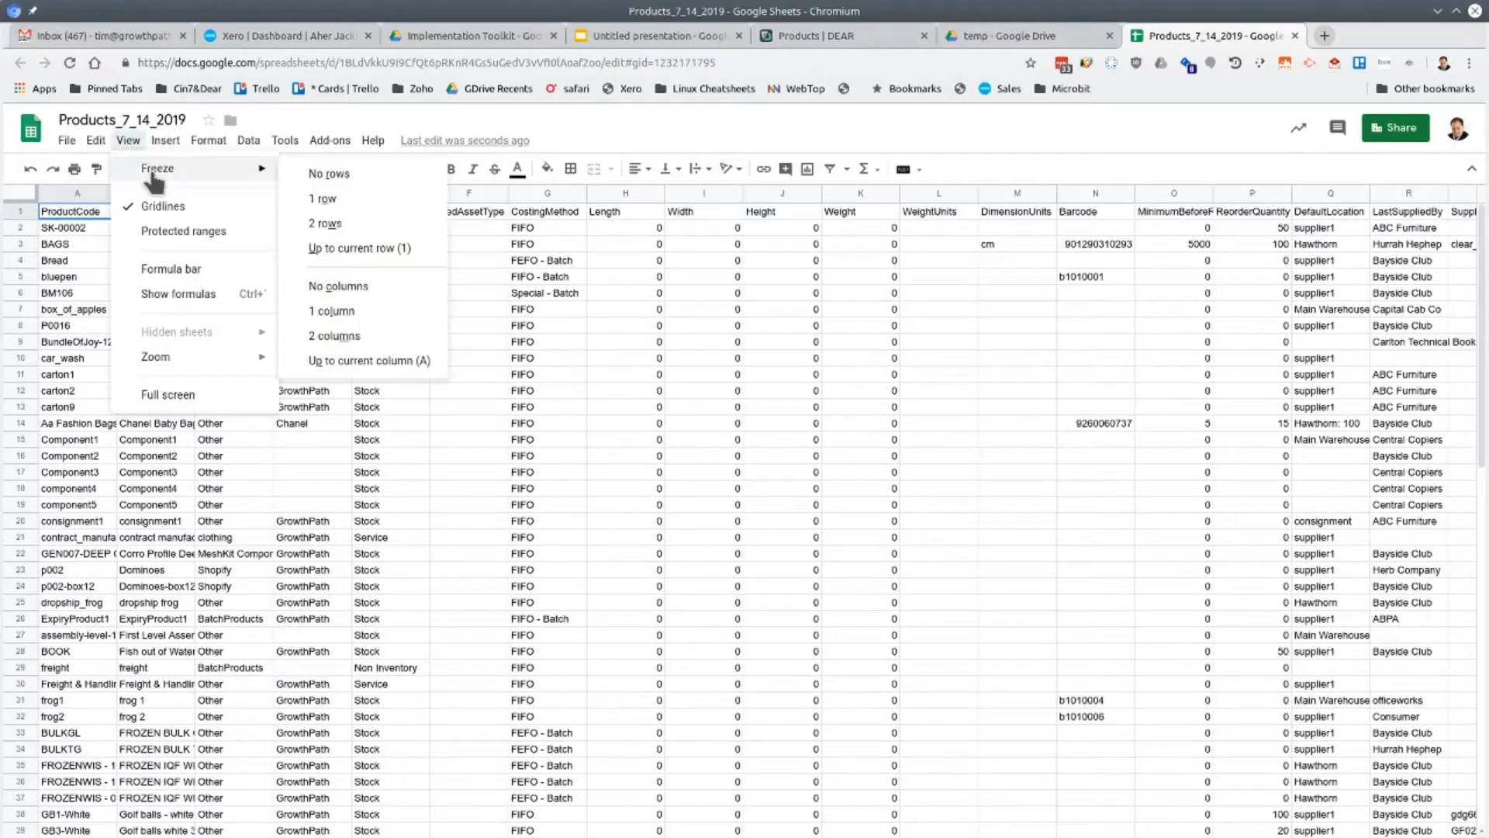
{"action": "left_click", "coordinate": [336, 200]}
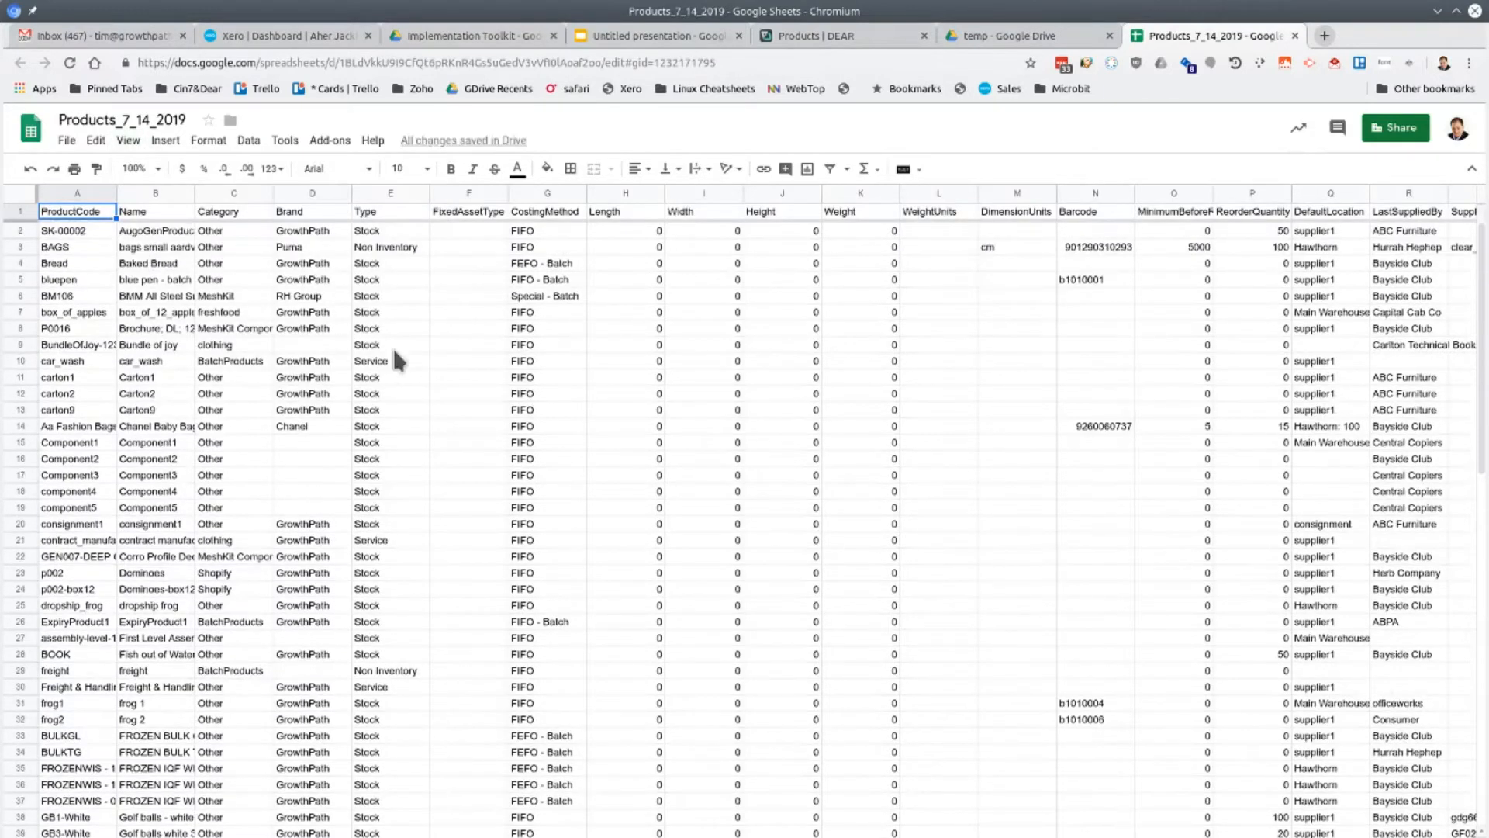
Examine the exported product columns across the sheet and the product rows down to the mobile phone entries
{"action": "left_click", "coordinate": [469, 296]}
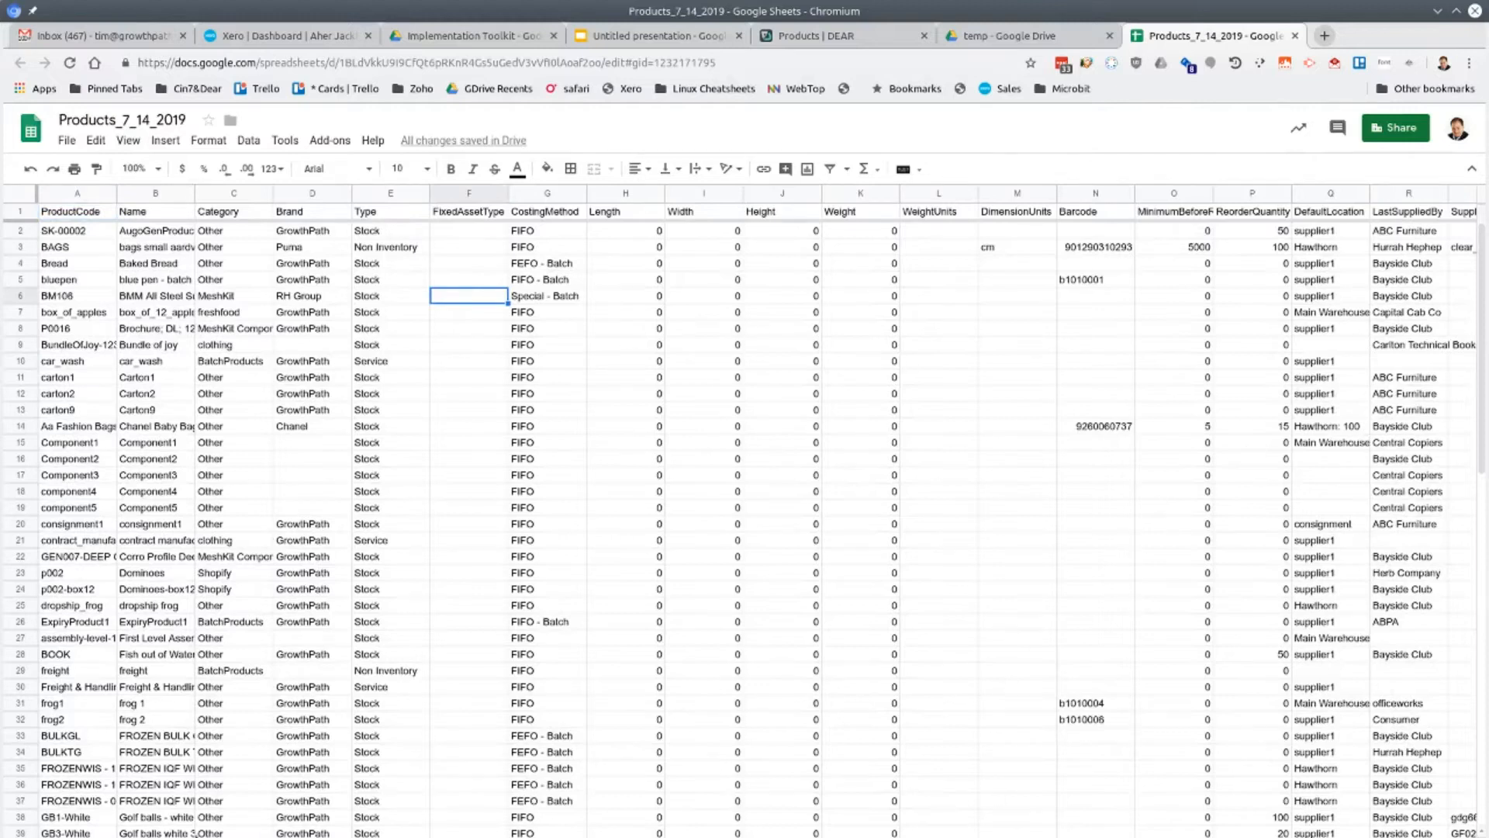
{"action": "scroll", "coordinate": [744, 512], "scroll_direction": "right", "scroll_amount": 15}
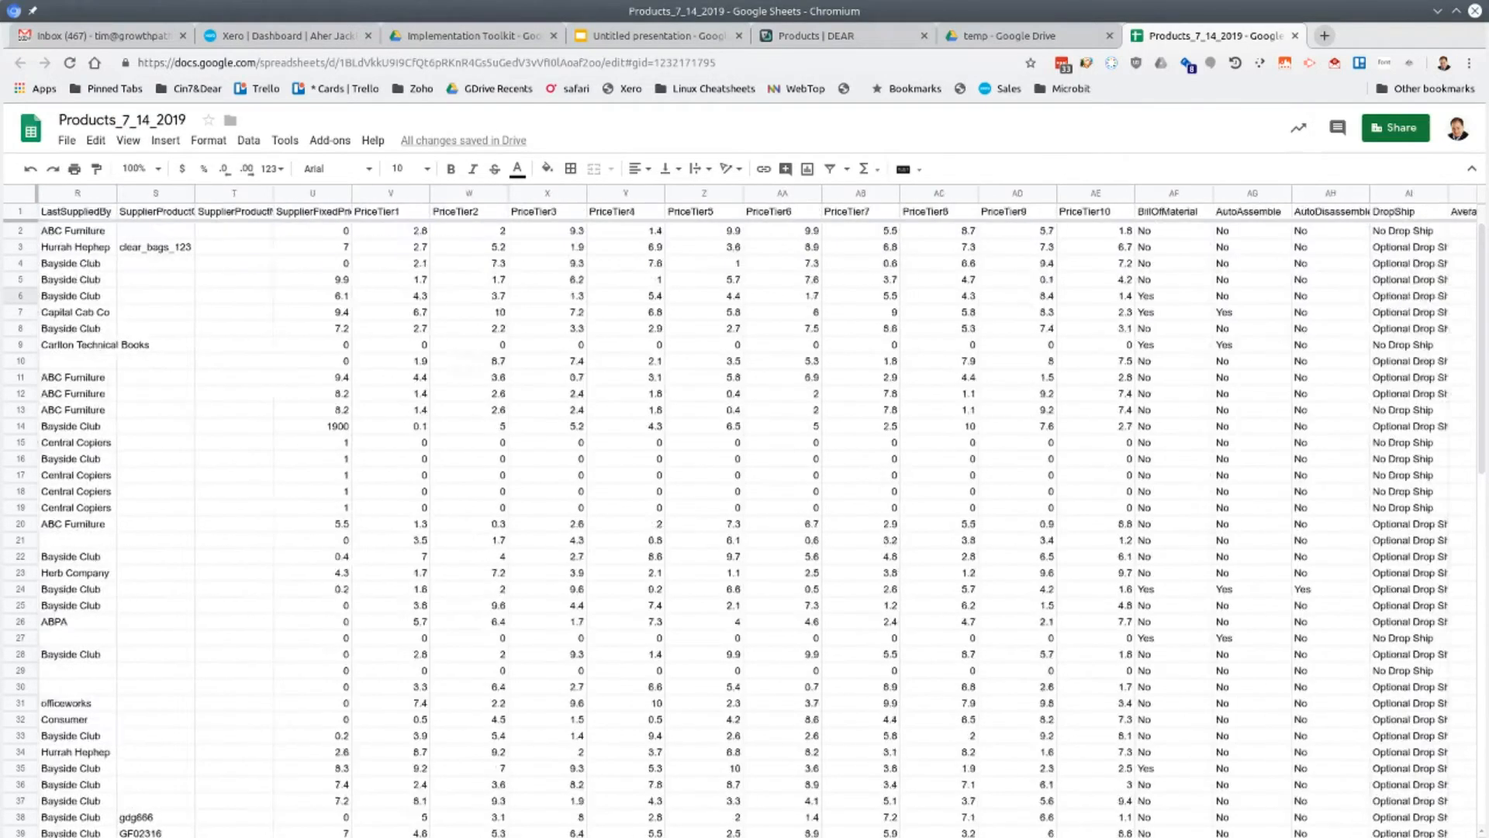
{"action": "scroll", "coordinate": [745, 512], "scroll_direction": "right", "scroll_amount": 9}
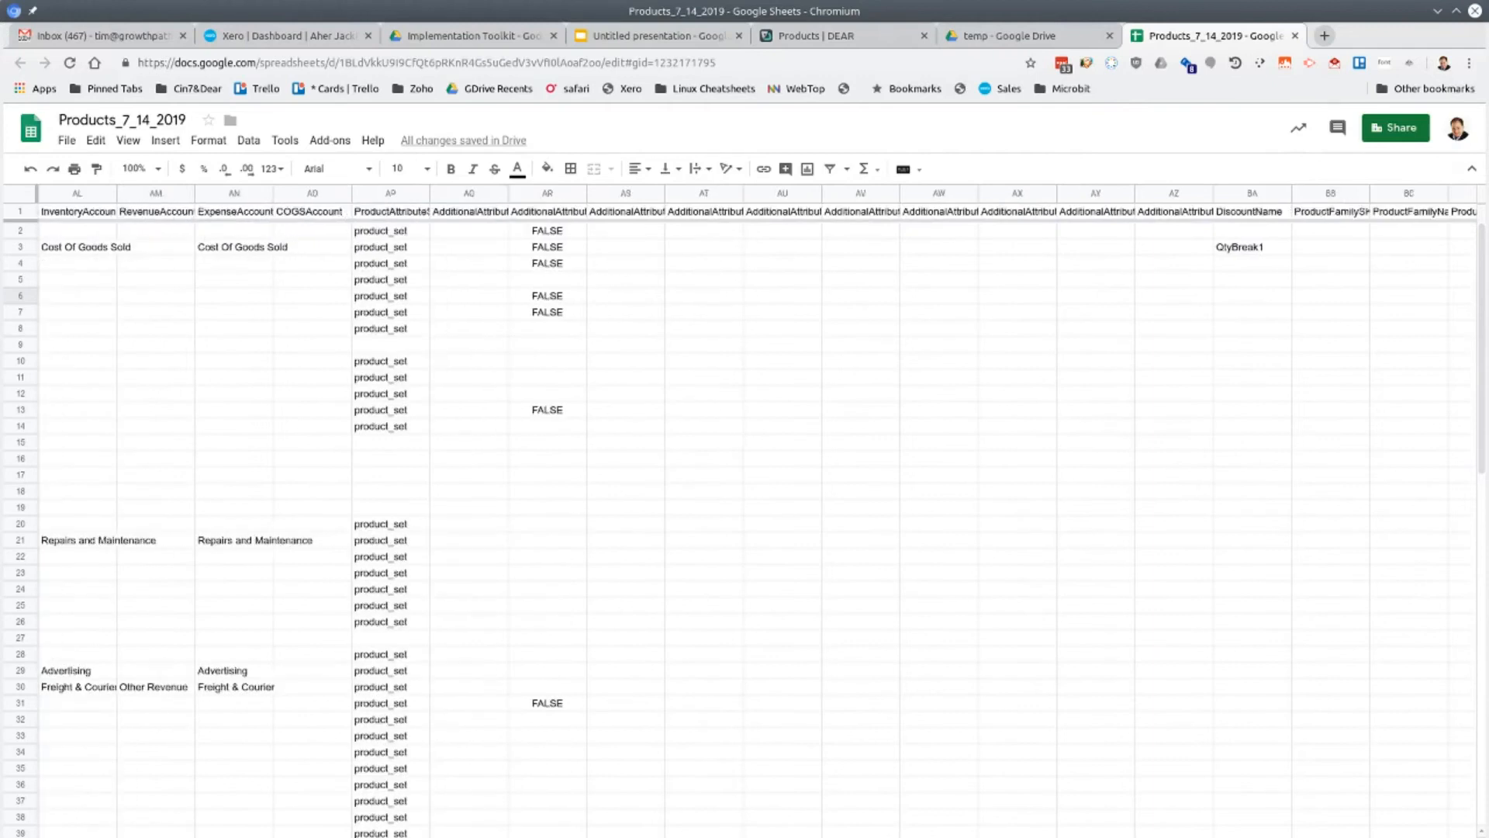
{"action": "scroll", "coordinate": [745, 512], "scroll_direction": "right", "scroll_amount": 6}
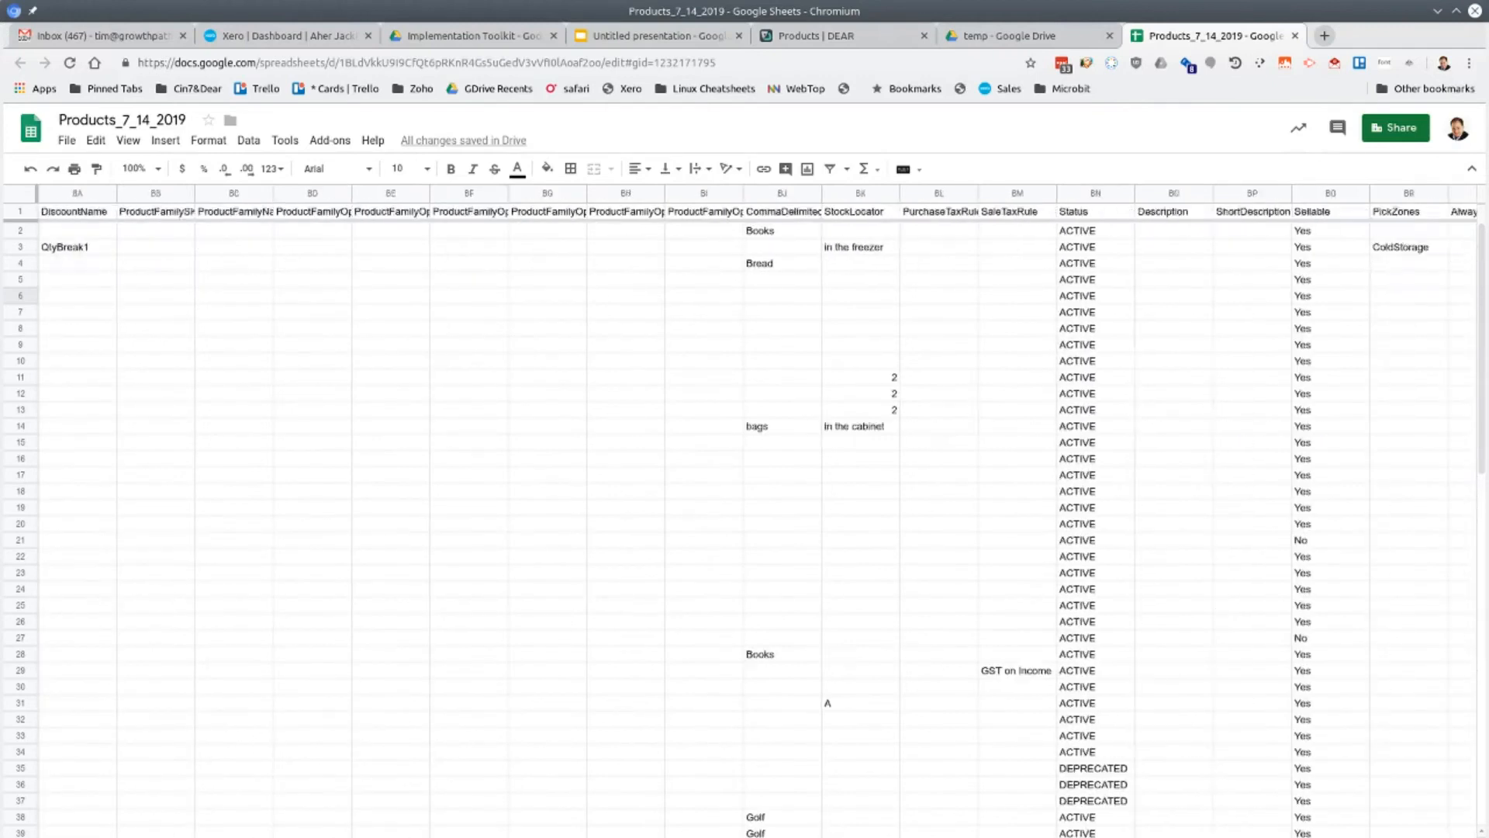
{"action": "scroll", "coordinate": [744, 512], "scroll_direction": "left", "scroll_amount": 15}
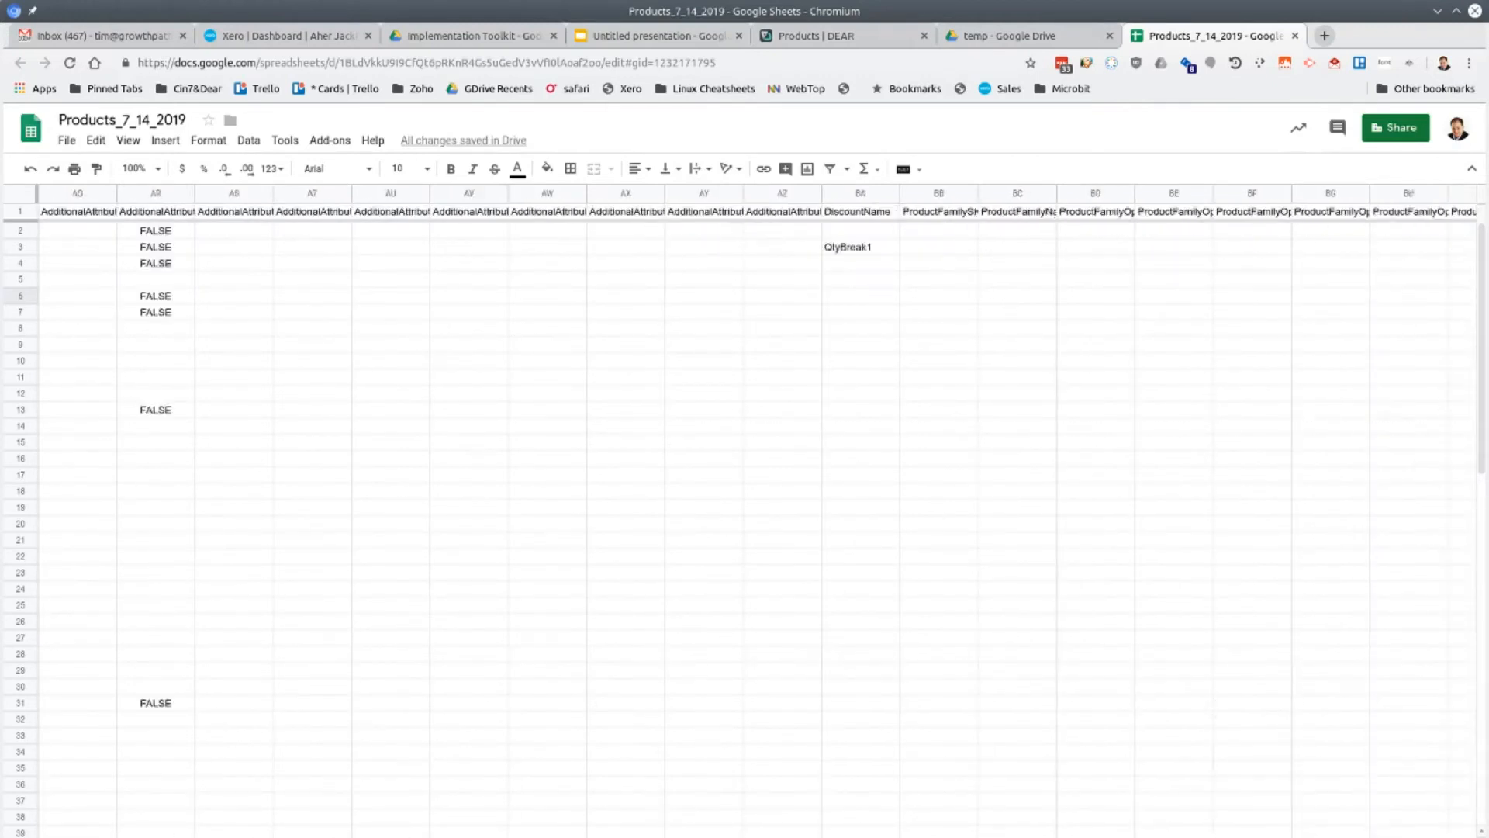
{"action": "scroll", "coordinate": [322, 826], "scroll_direction": "left", "scroll_amount": 12}
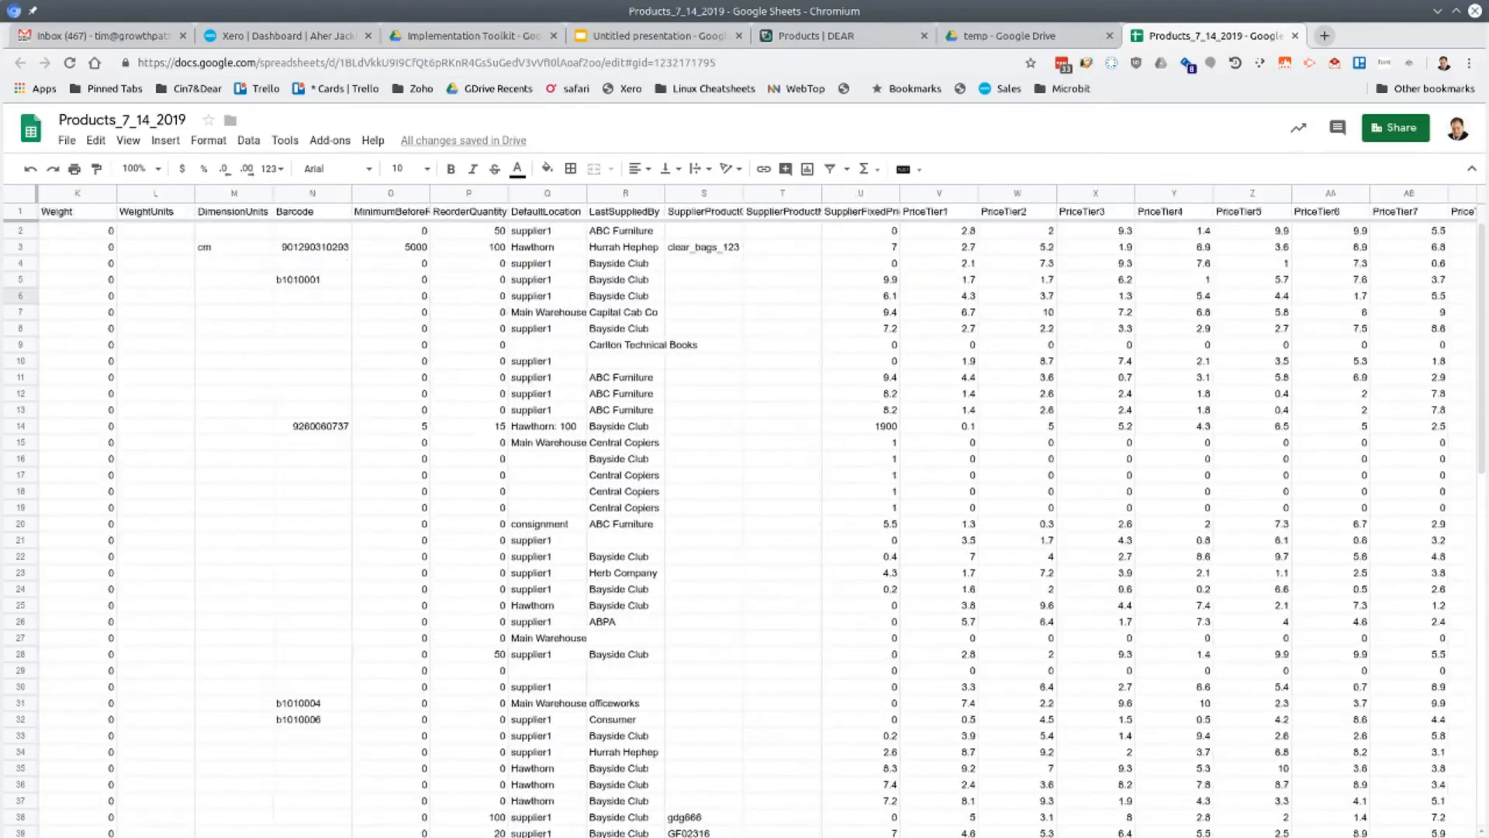
{"action": "scroll", "coordinate": [322, 826], "scroll_direction": "left", "scroll_amount": 2}
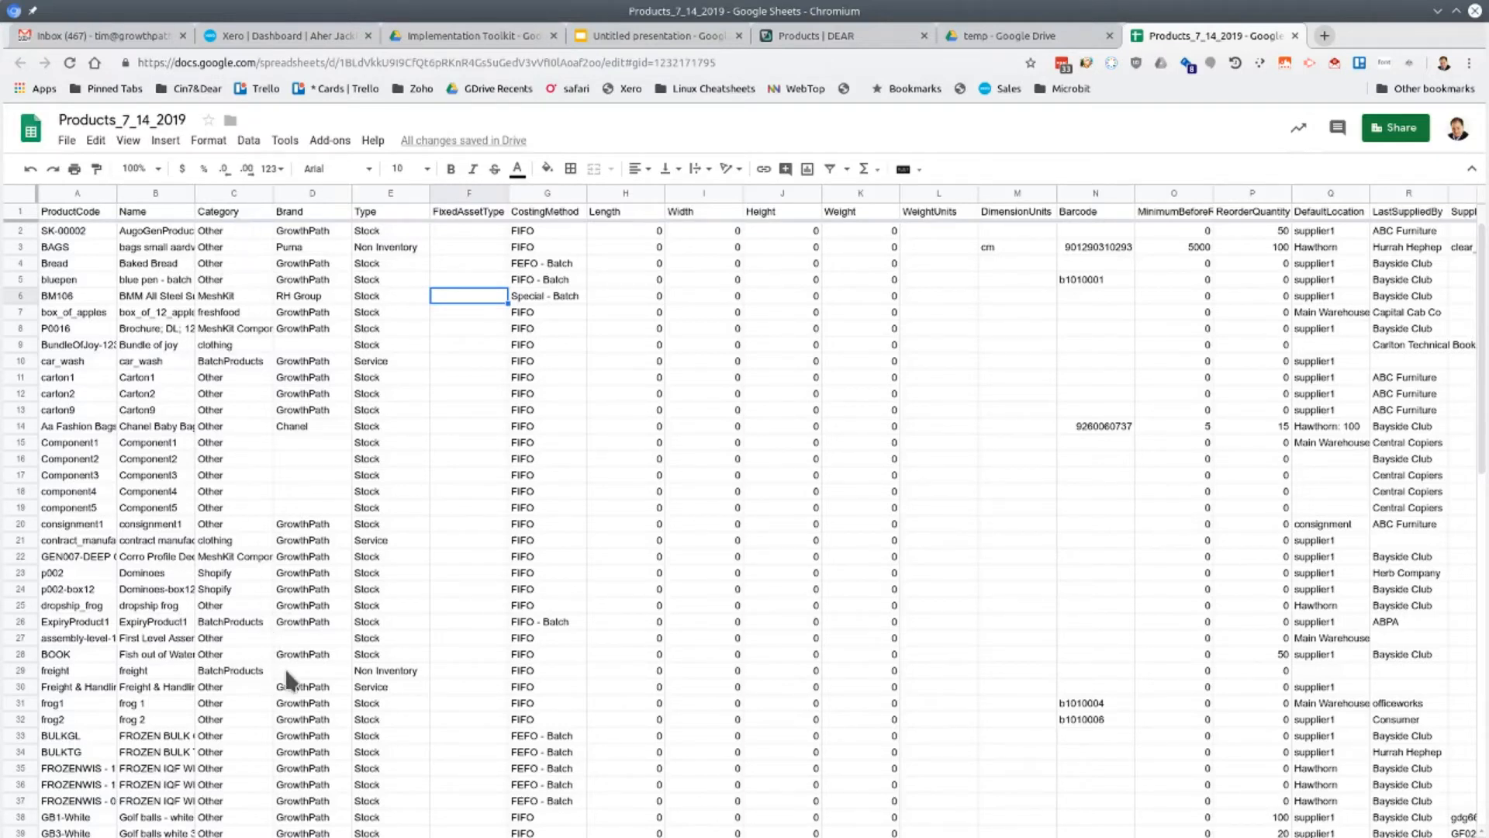
{"action": "scroll", "coordinate": [288, 680], "scroll_direction": "down", "scroll_amount": 5}
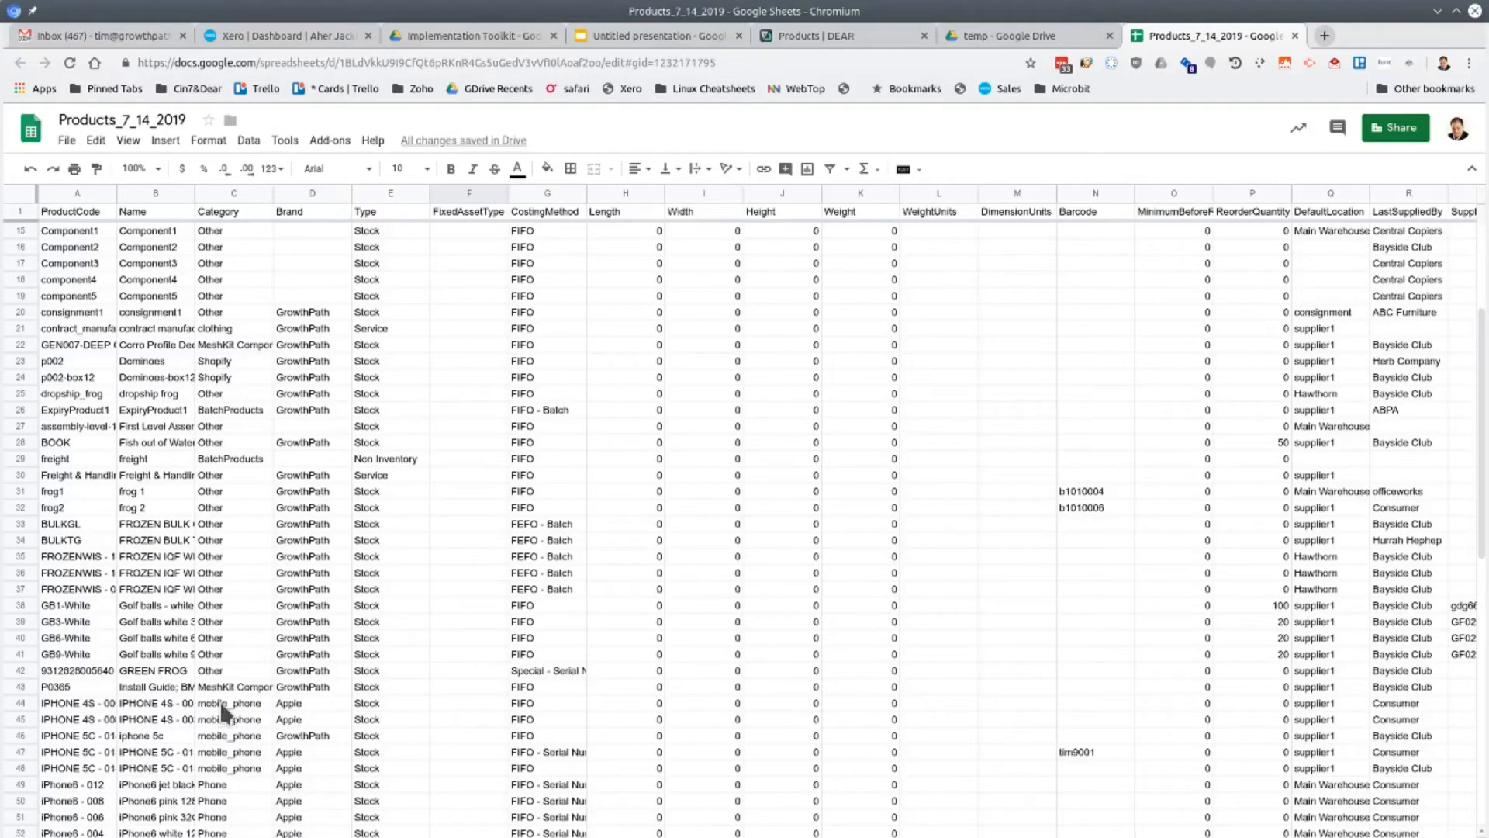
{"action": "scroll", "coordinate": [224, 712], "scroll_direction": "up", "scroll_amount": 5}
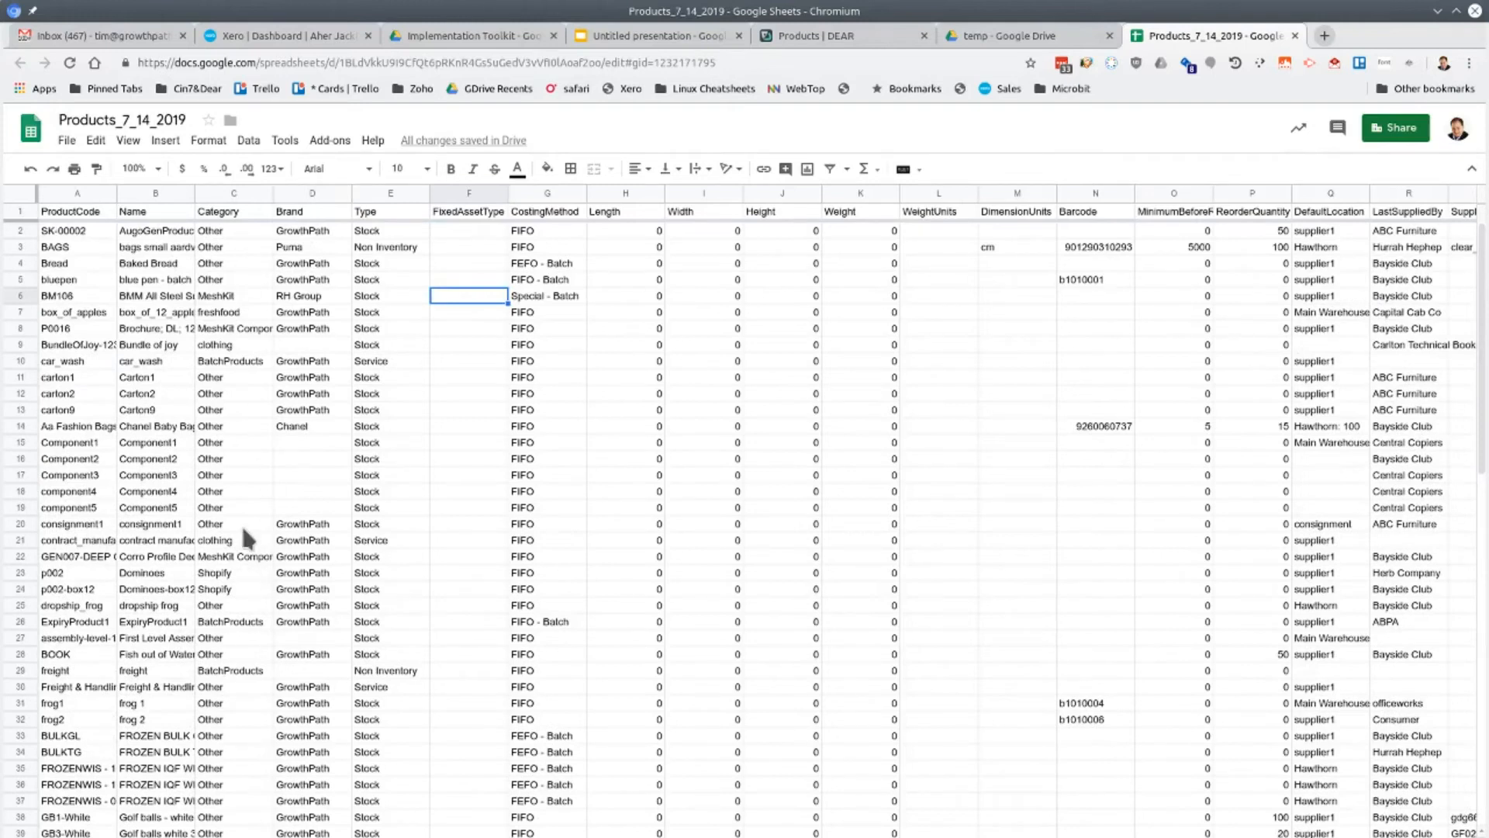
Turn on a filter for the product data from the Category heading
{"action": "left_click", "coordinate": [238, 217]}
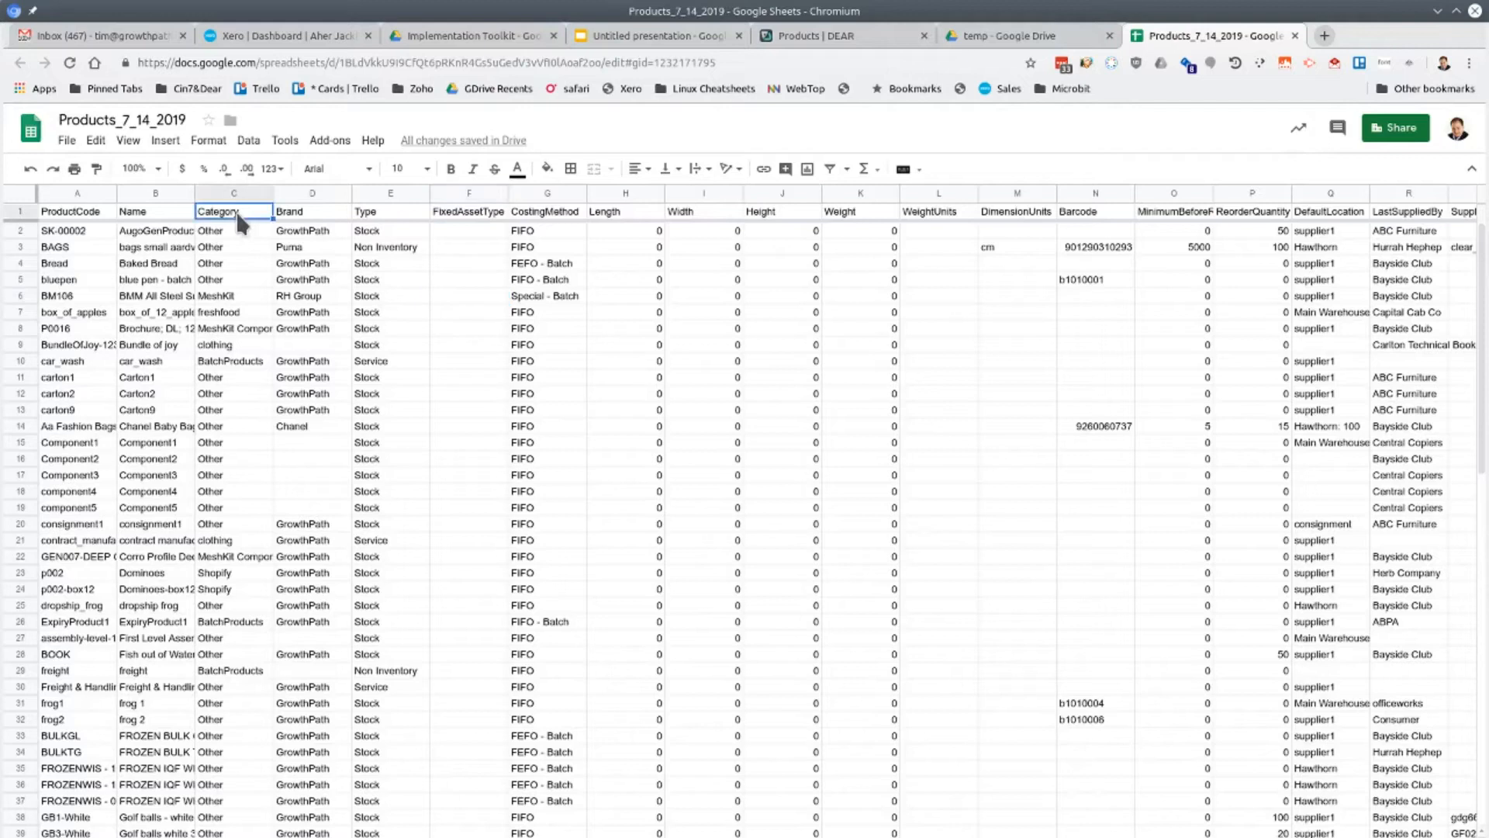
{"action": "left_click", "coordinate": [846, 168]}
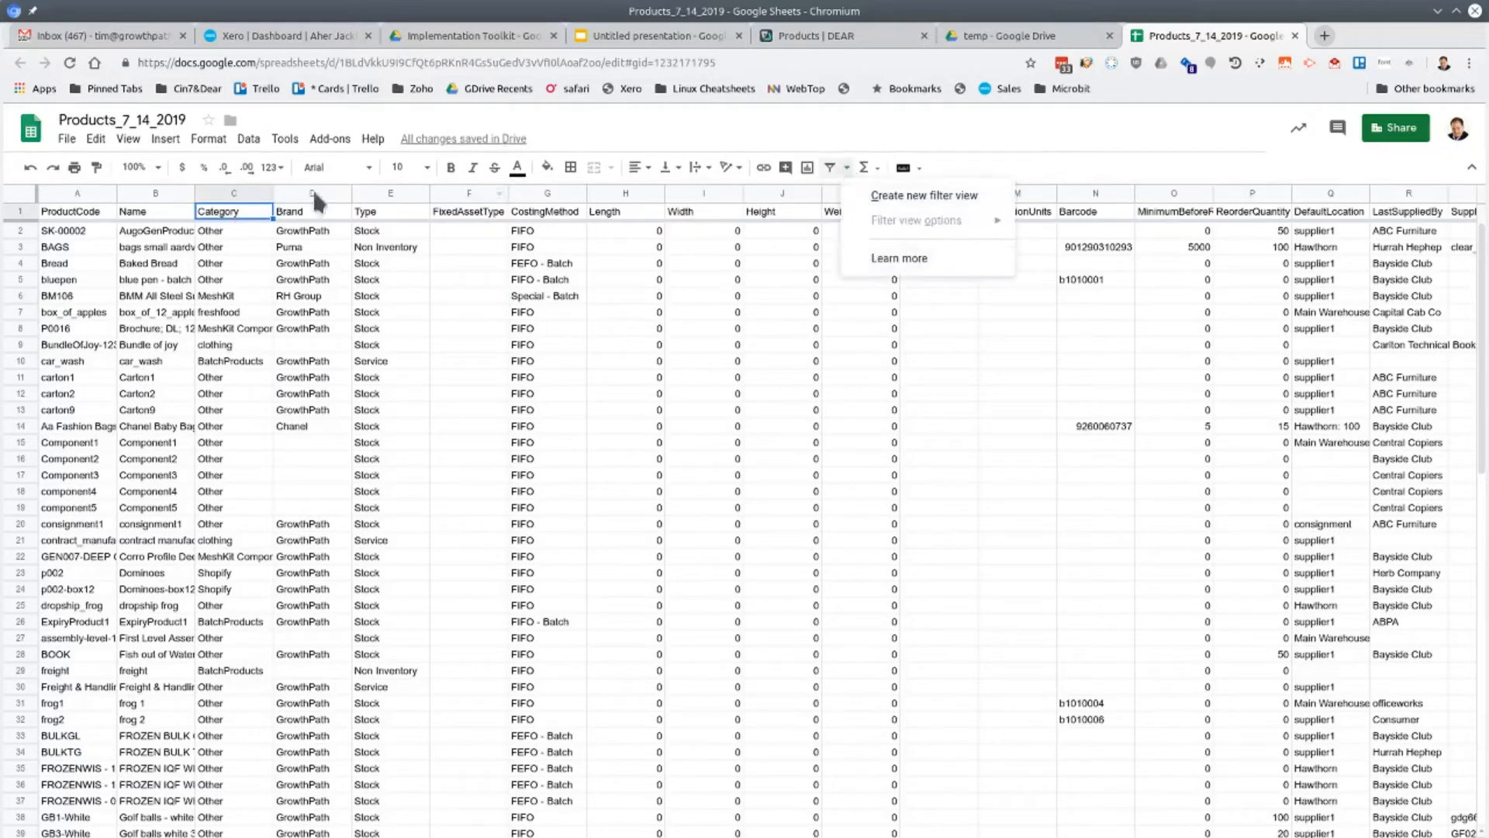
{"action": "left_click", "coordinate": [831, 171]}
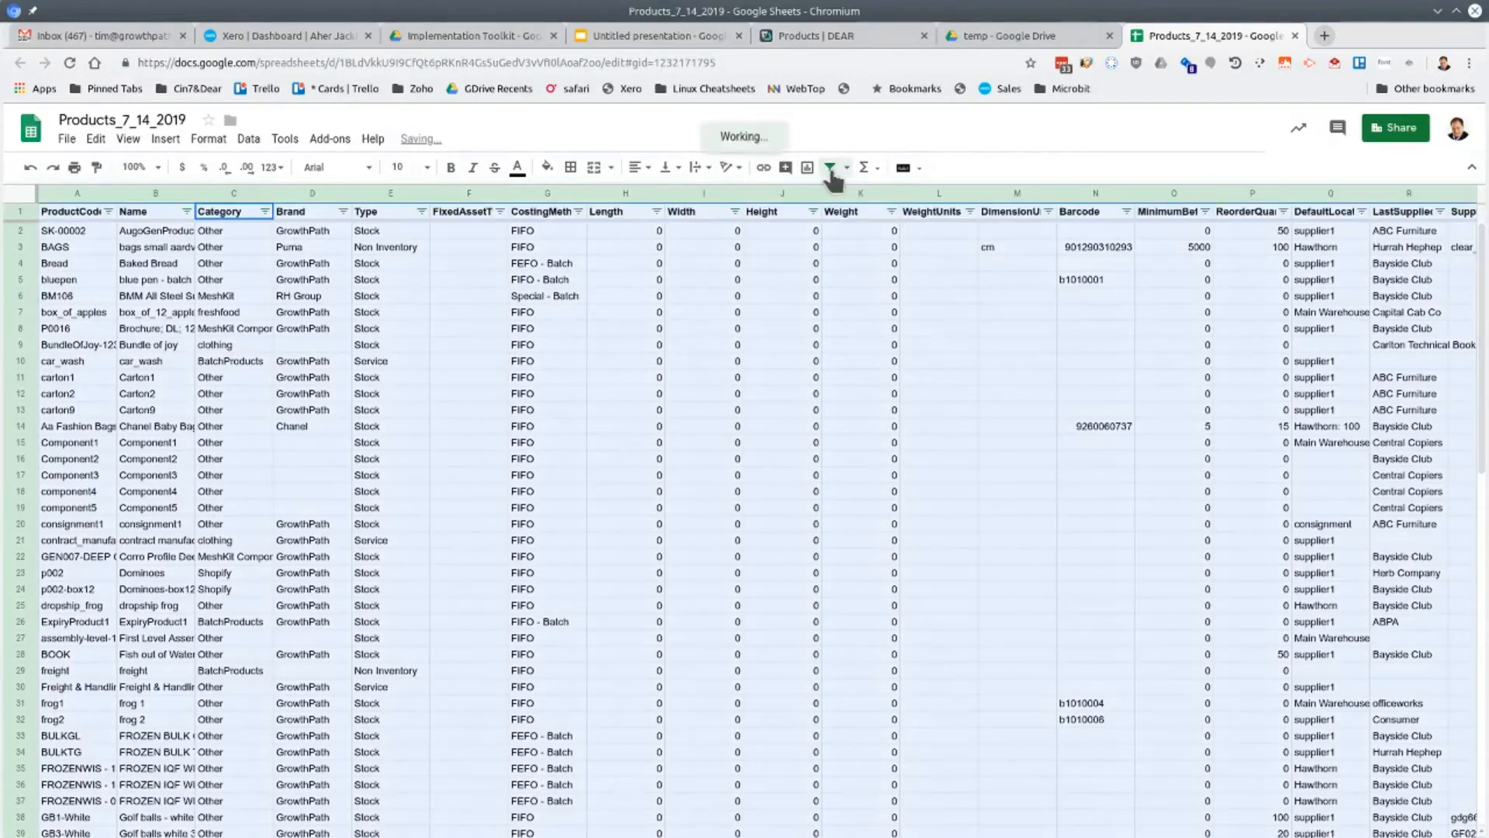
Filter the Category column by values to show only mobile_phone products
{"action": "left_click", "coordinate": [266, 211]}
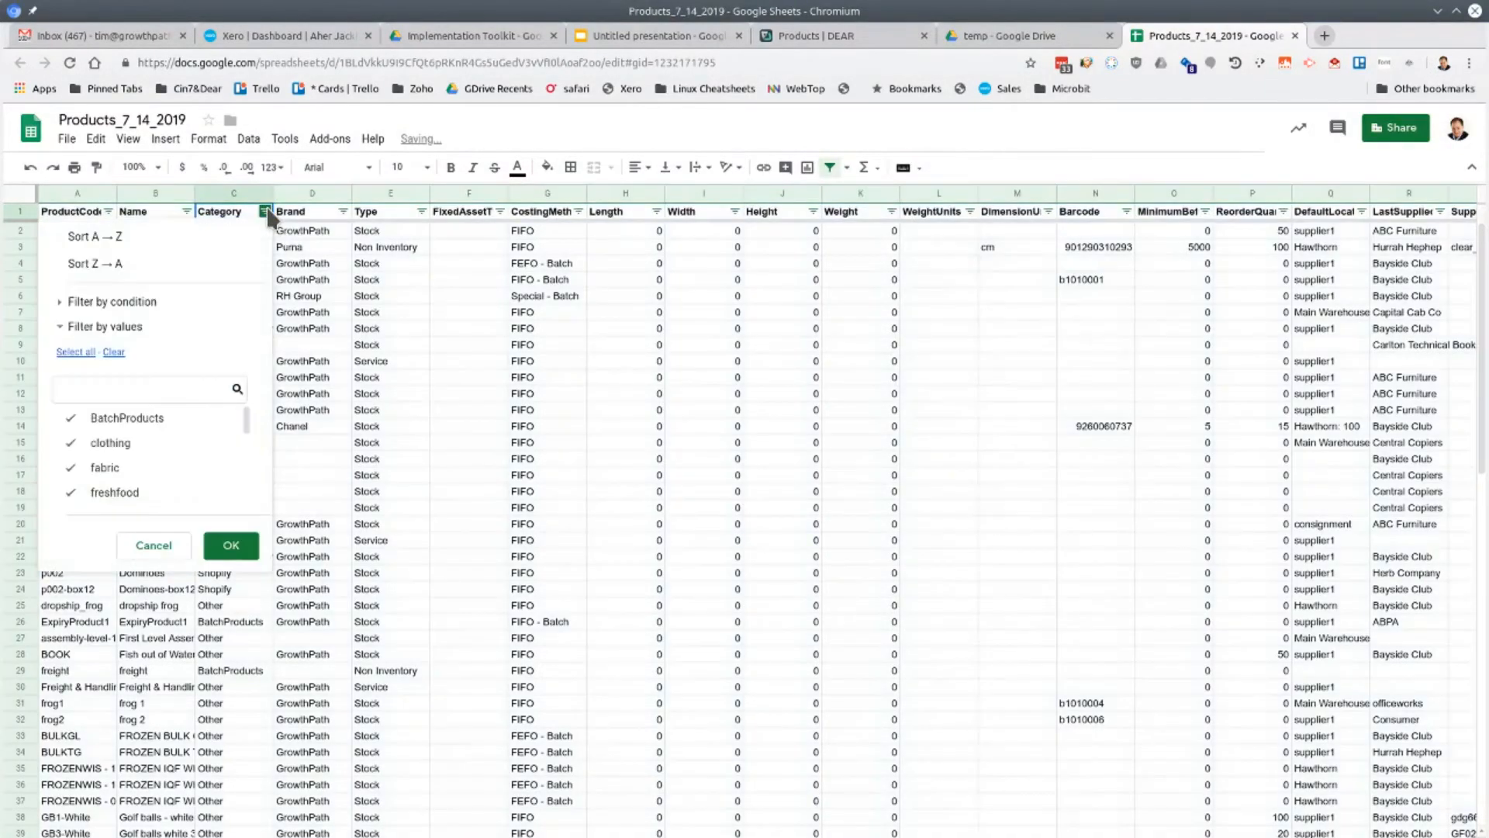
{"action": "left_click", "coordinate": [114, 353]}
{"action": "left_click", "coordinate": [185, 390]}
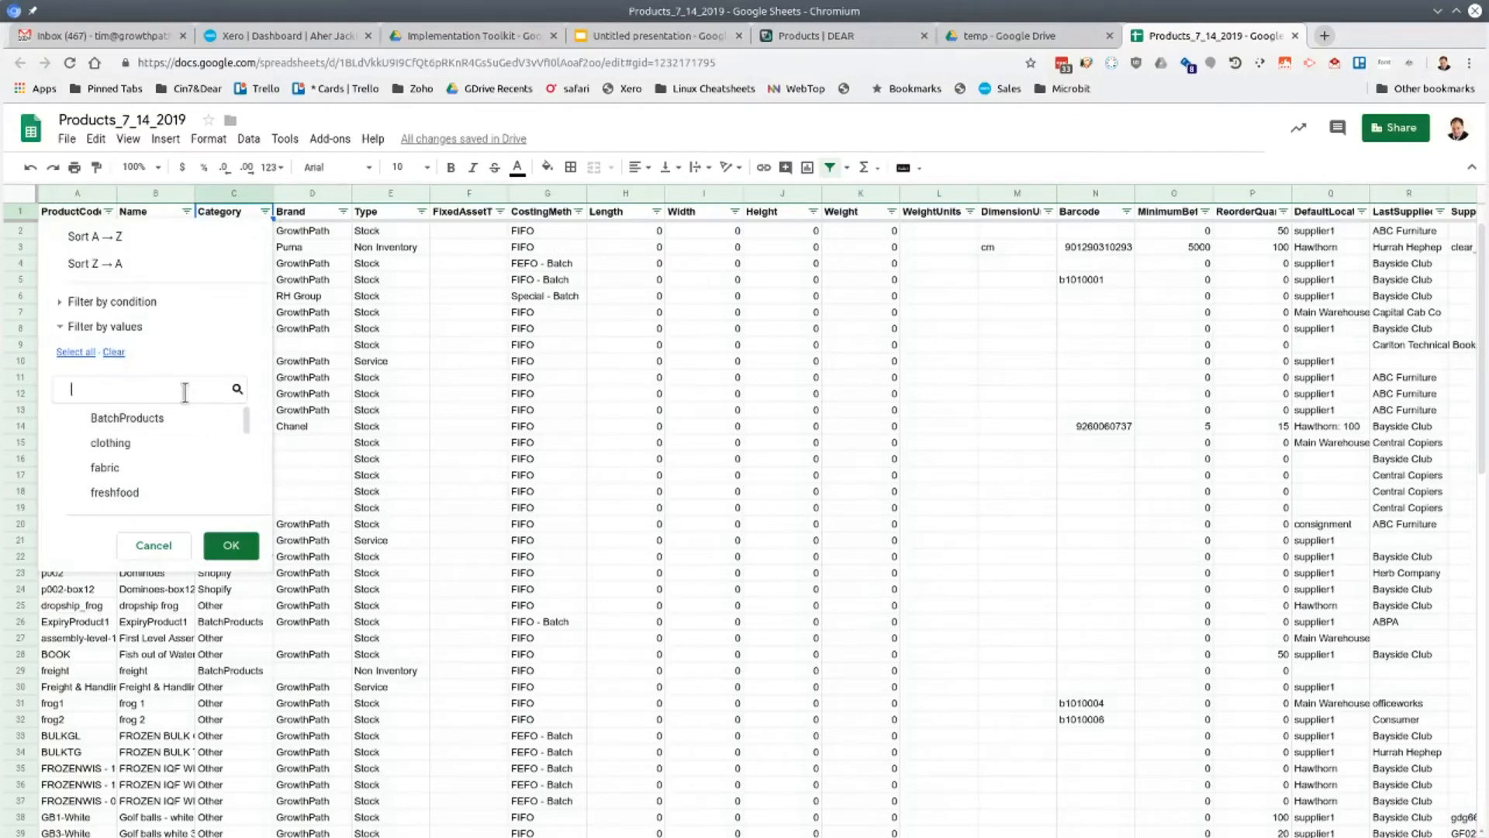
{"action": "type", "text": "mobile"}
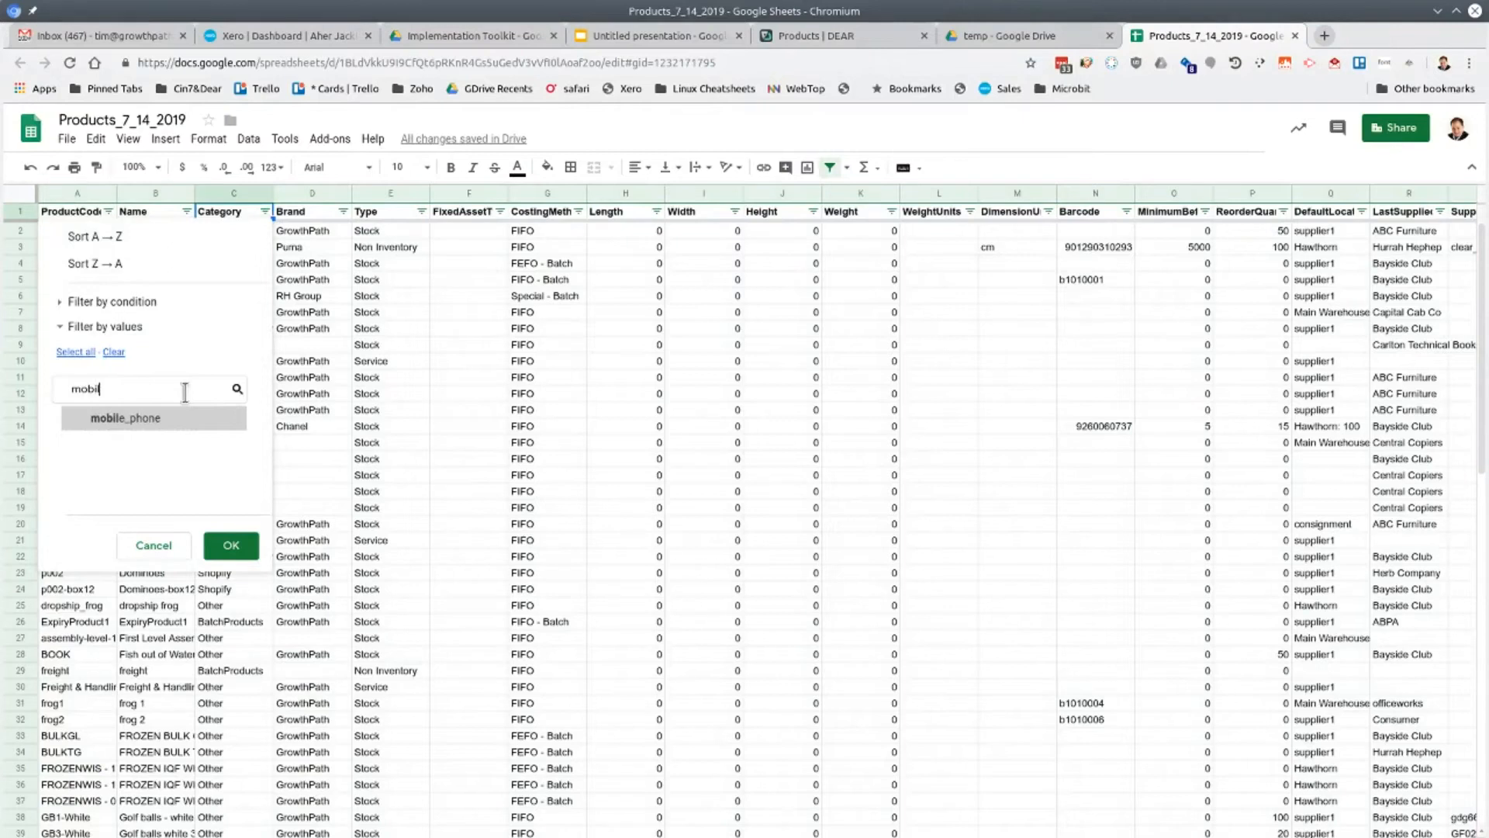
{"action": "left_click", "coordinate": [177, 417]}
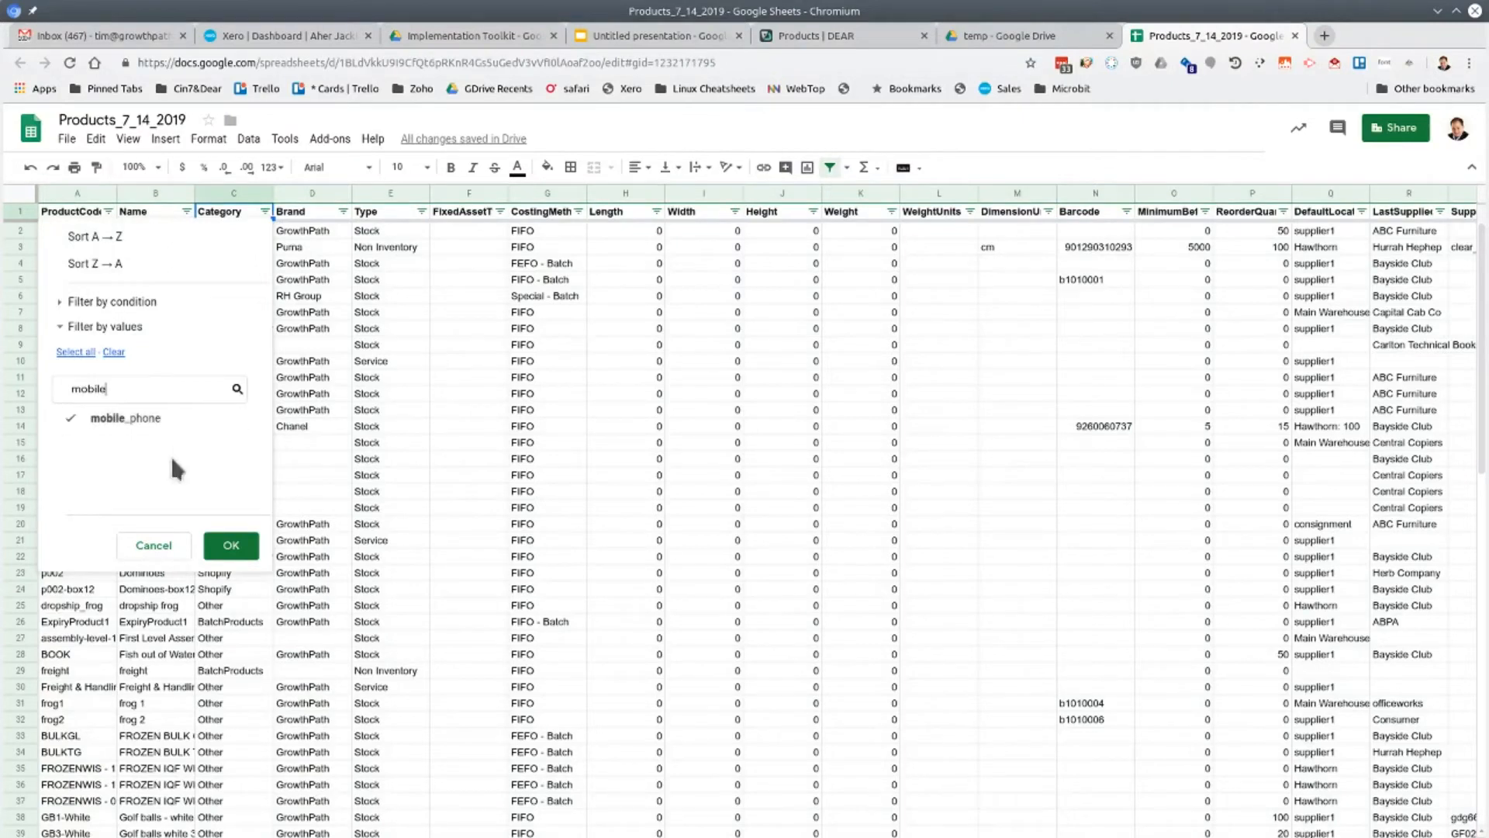
{"action": "left_click", "coordinate": [242, 553]}
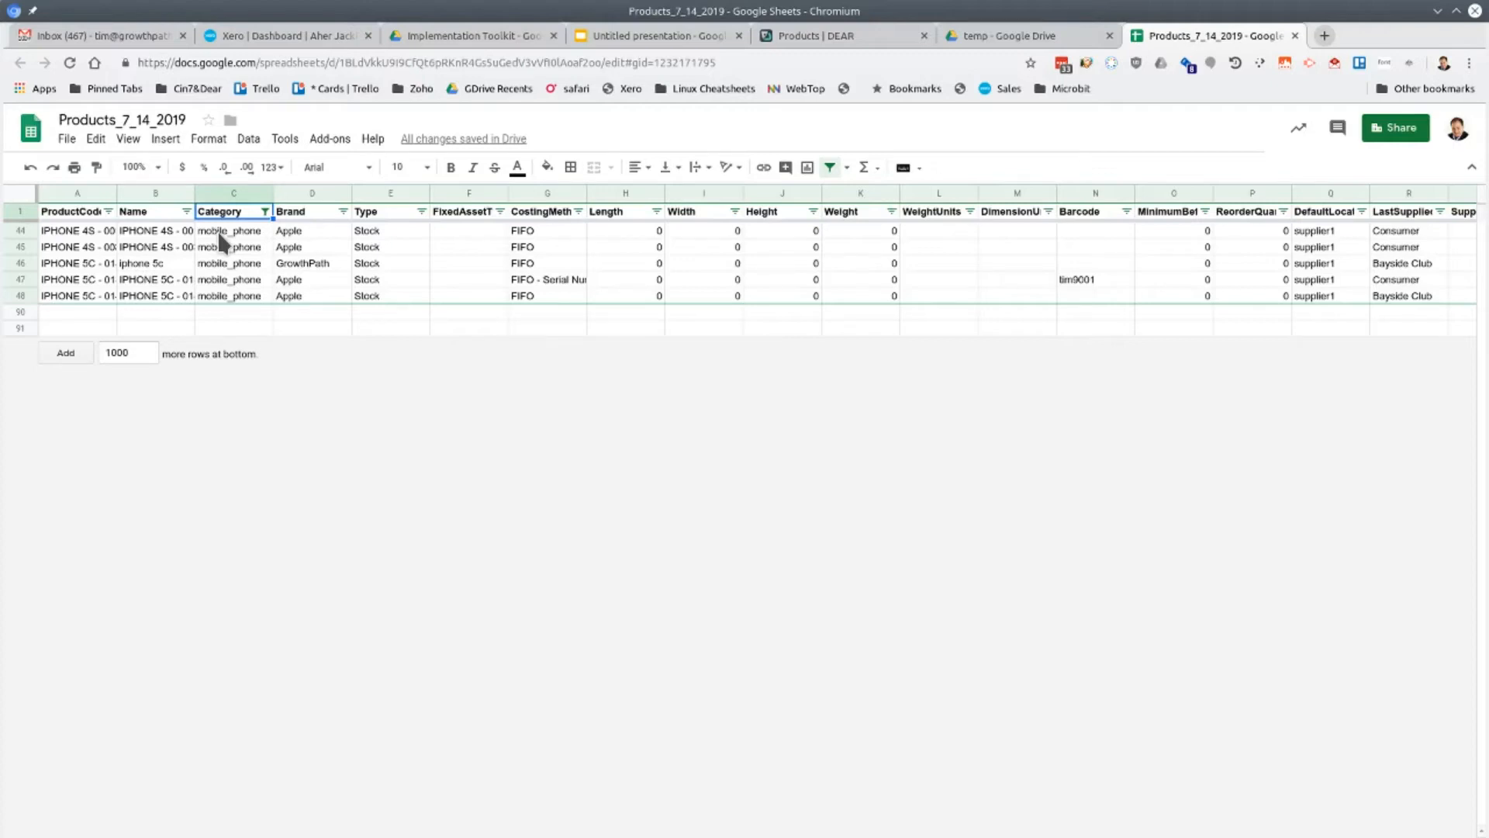
Change the Category filter to include all values except mobile_phone and return to the first product rows
{"action": "left_click", "coordinate": [265, 212]}
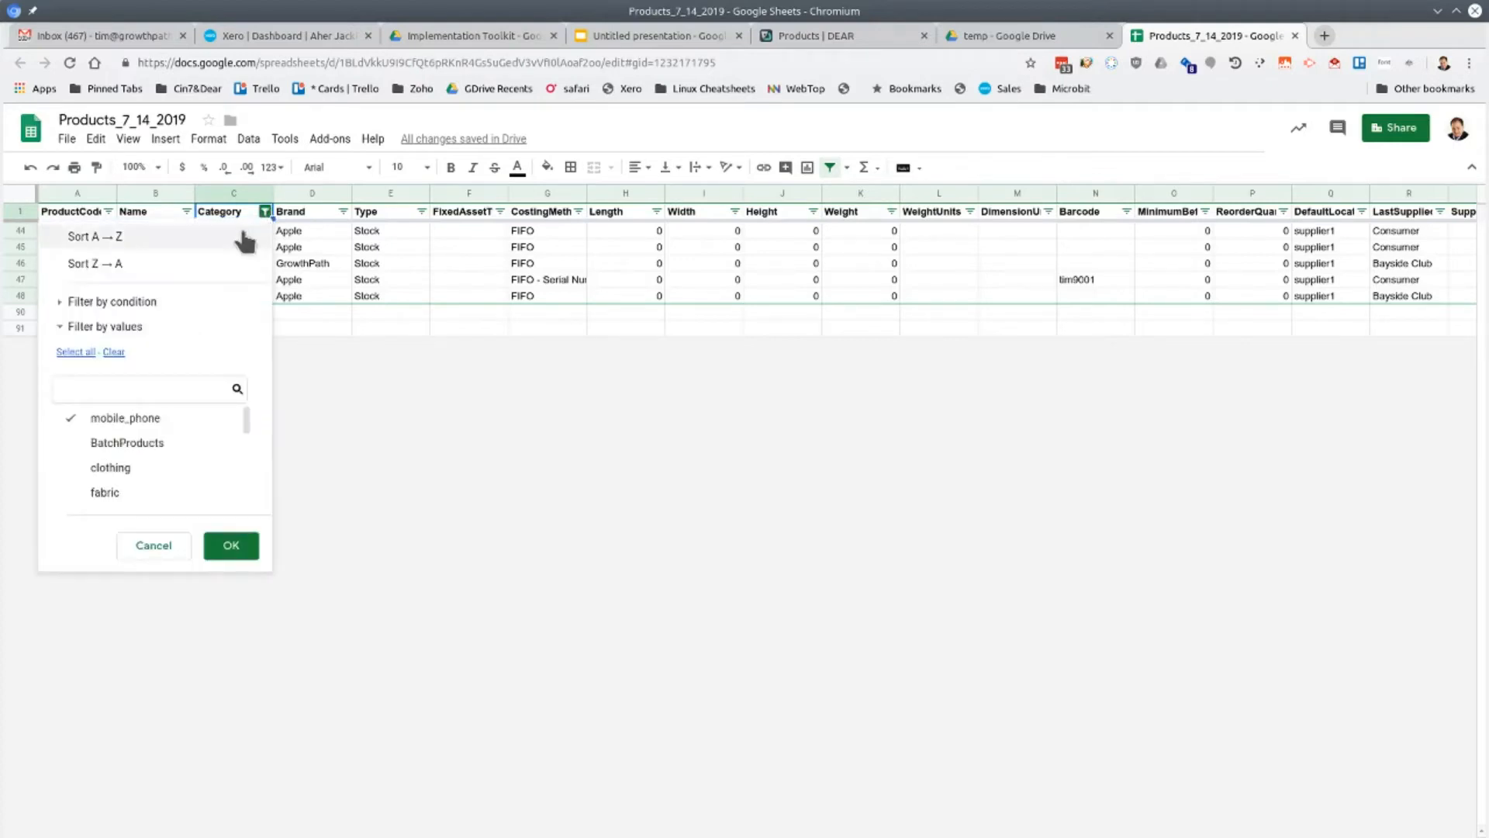
{"action": "left_click", "coordinate": [76, 352]}
{"action": "left_click", "coordinate": [81, 419]}
{"action": "left_click", "coordinate": [231, 547]}
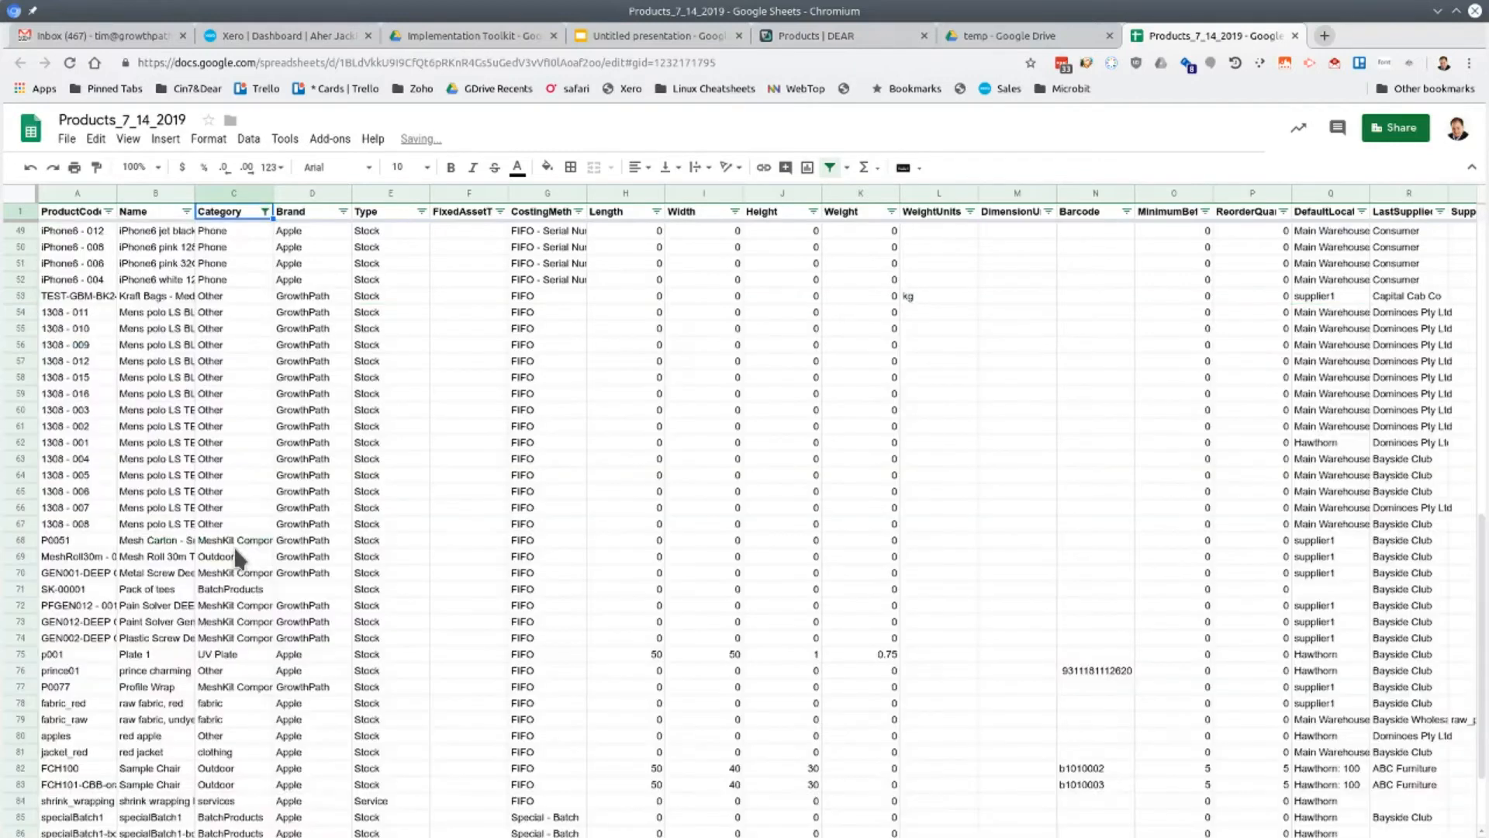
{"action": "scroll", "coordinate": [152, 466], "scroll_direction": "up", "scroll_amount": 9}
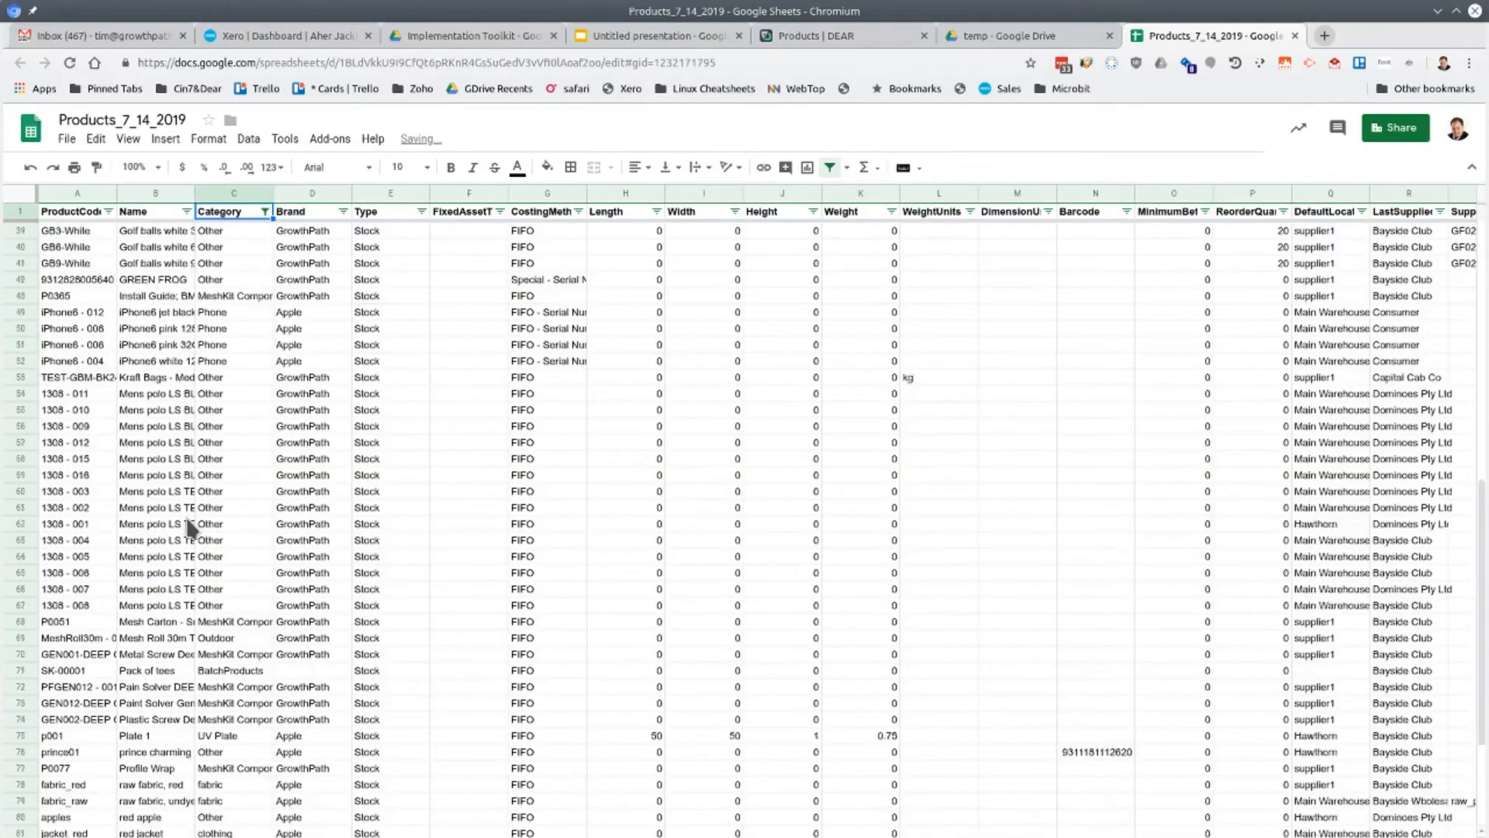
{"action": "scroll", "coordinate": [186, 516], "scroll_direction": "up", "scroll_amount": 1}
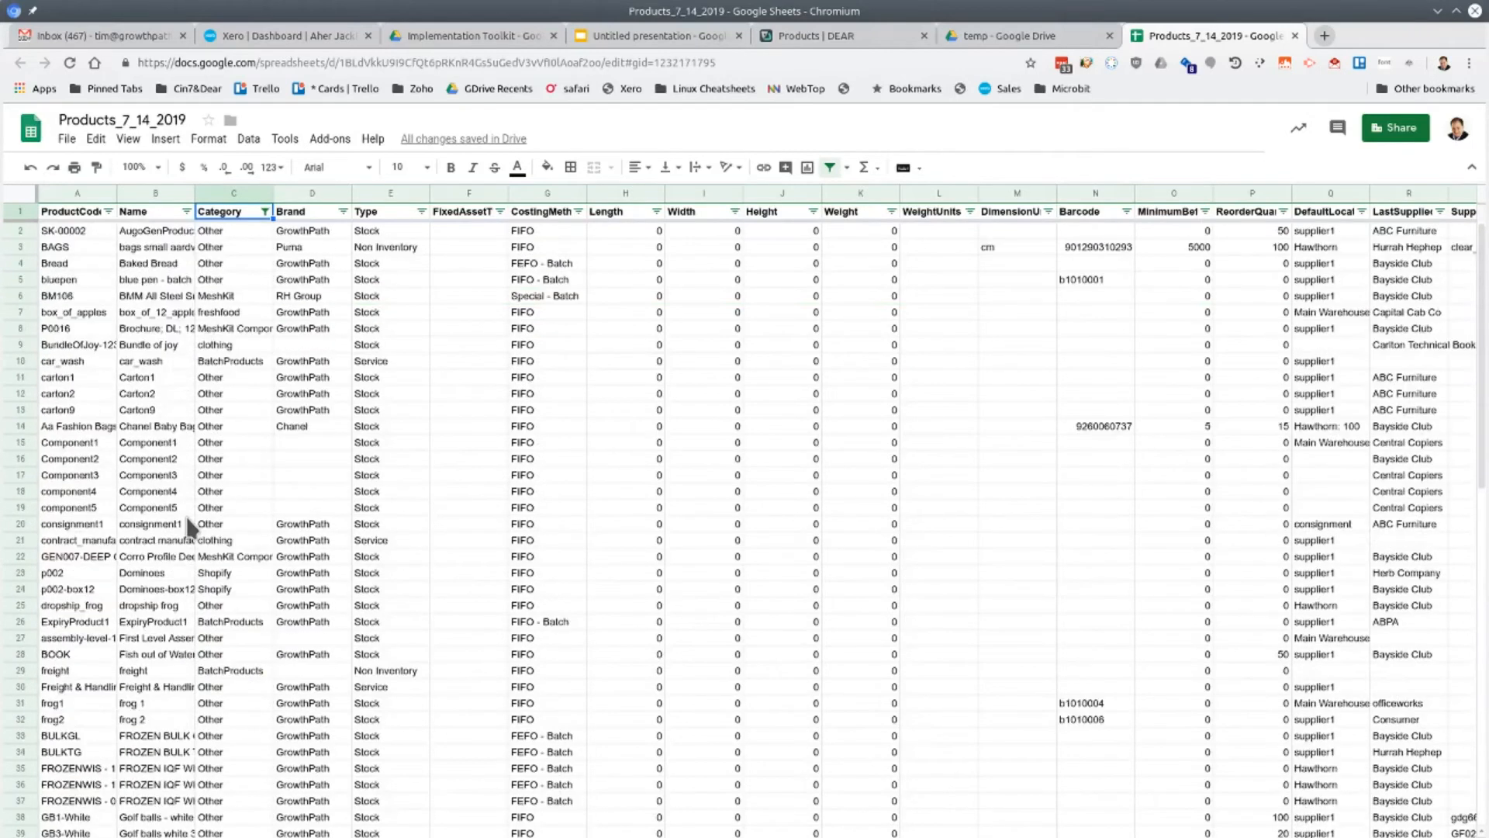
Delete all the filtered product rows below the header, from row 2 to row 89
{"action": "left_click", "coordinate": [24, 228]}
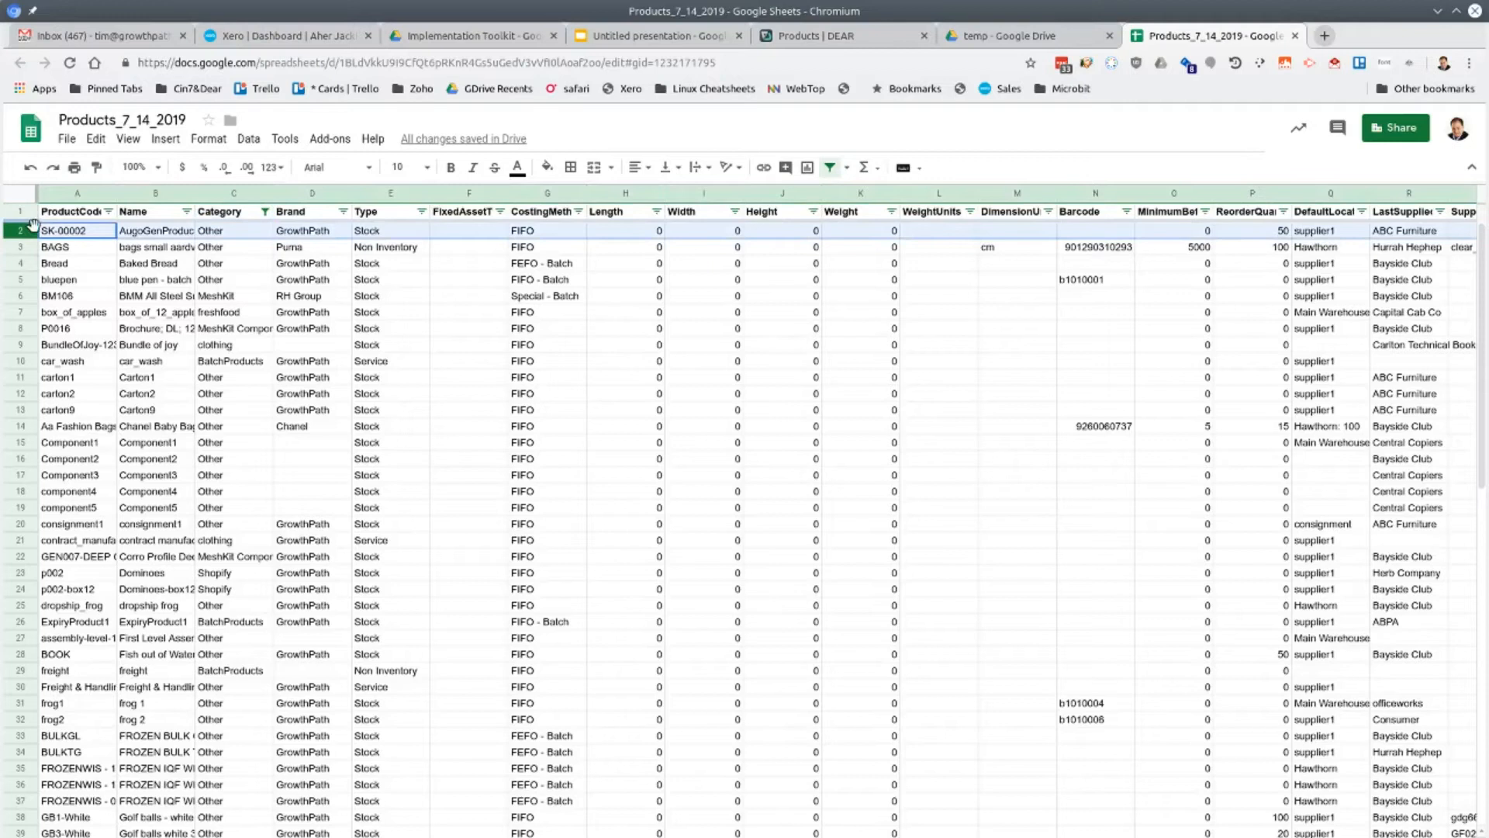
{"action": "key", "text": "ctrl+shift+Down"}
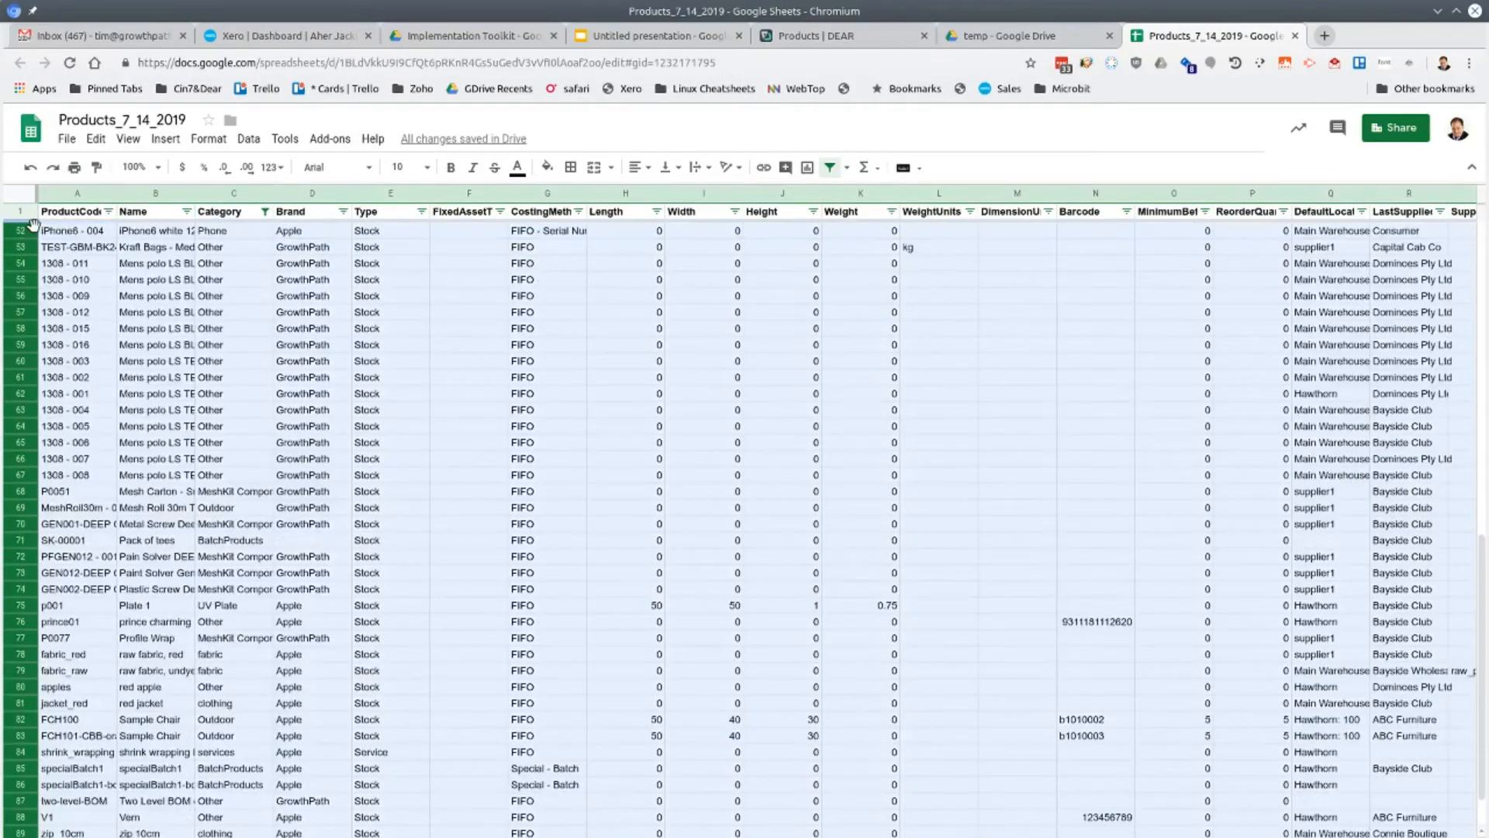
{"action": "scroll", "coordinate": [214, 562], "scroll_direction": "down", "scroll_amount": 1}
{"action": "scroll", "coordinate": [214, 564], "scroll_direction": "up", "scroll_amount": 1}
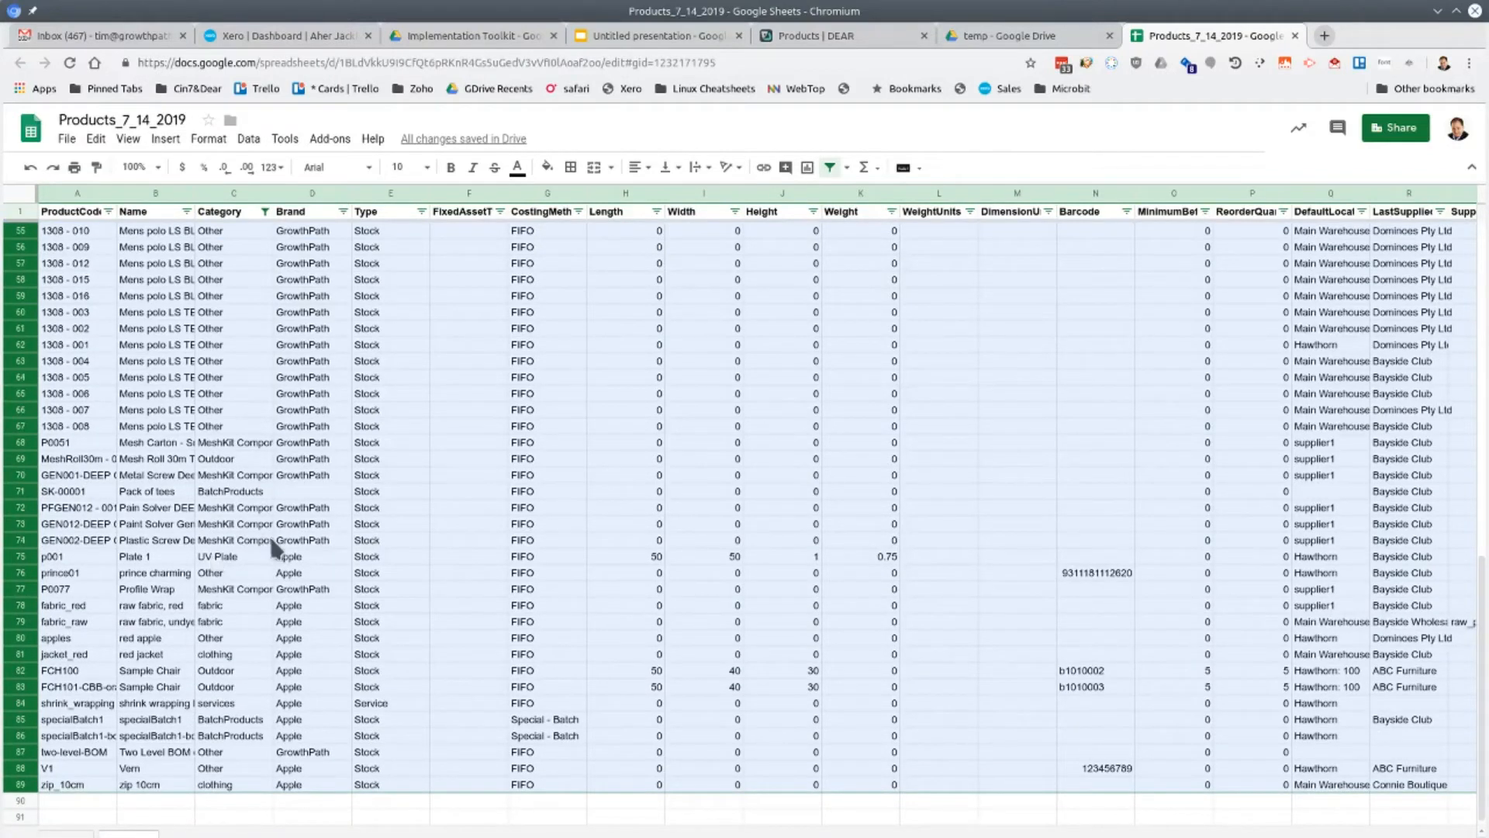
{"action": "scroll", "coordinate": [349, 537], "scroll_direction": "up", "scroll_amount": 3}
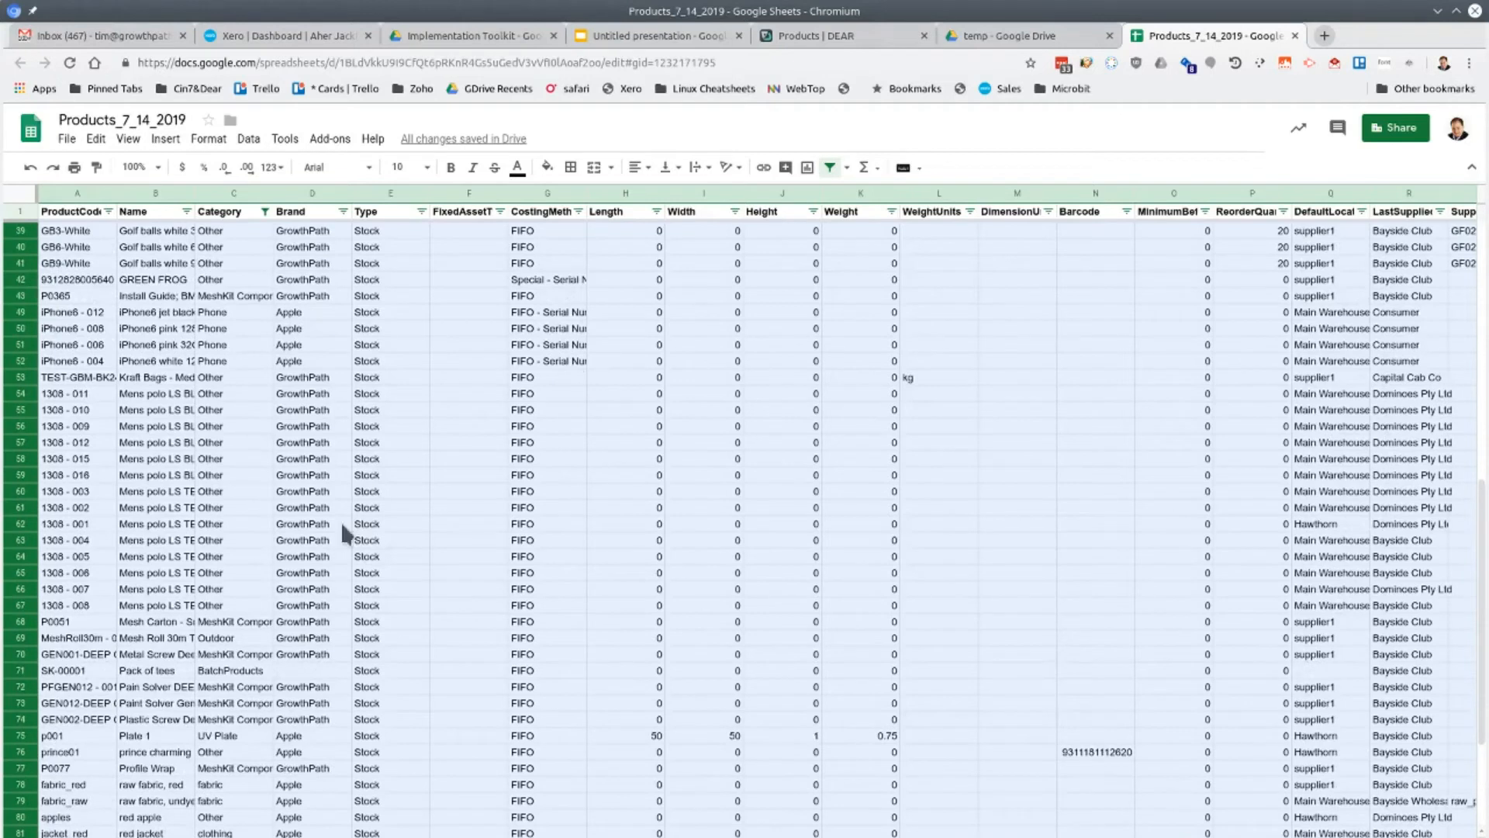
{"action": "scroll", "coordinate": [342, 521], "scroll_direction": "up", "scroll_amount": 8}
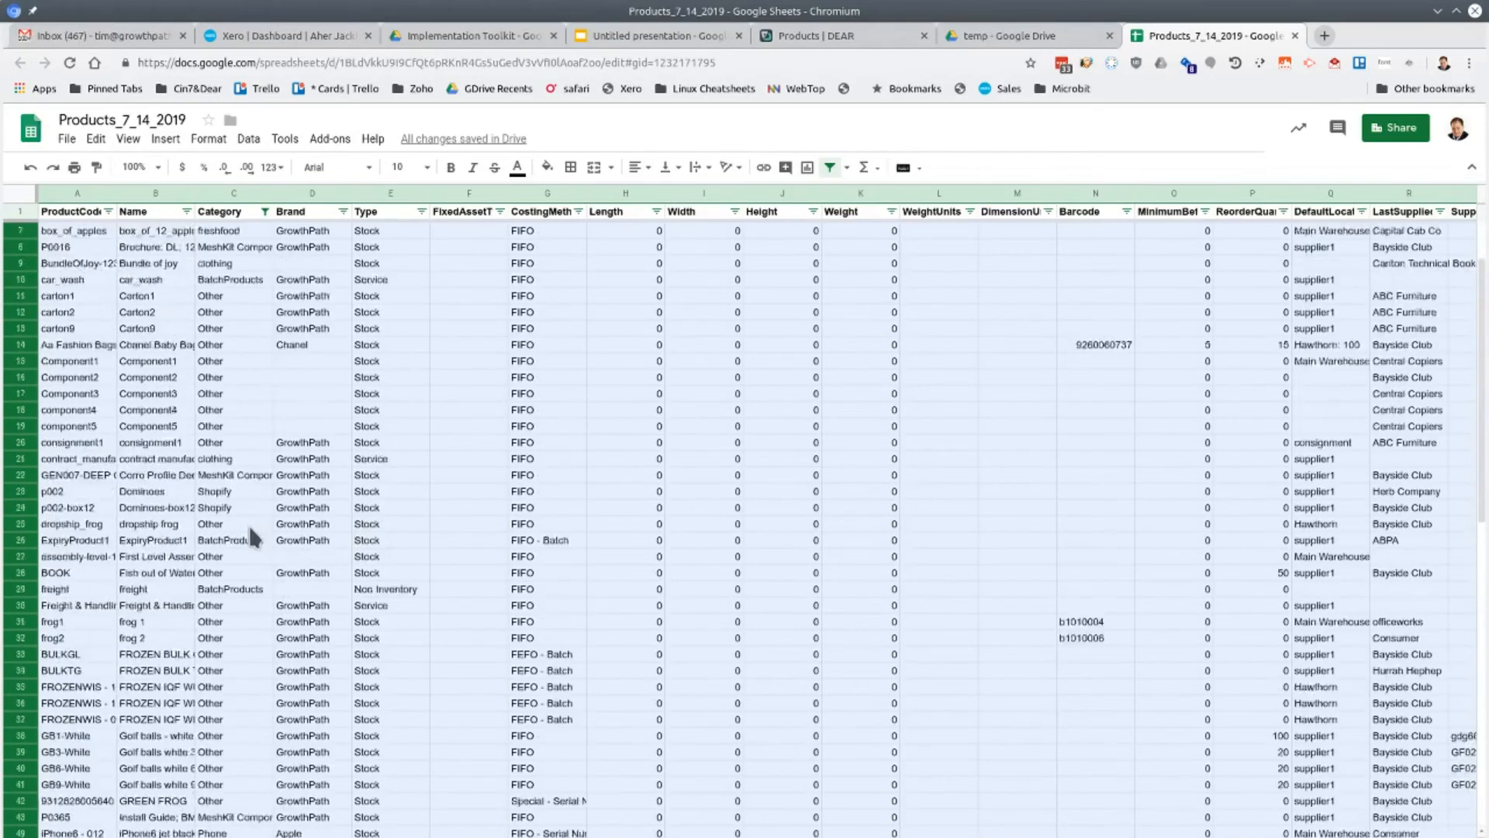
{"action": "scroll", "coordinate": [233, 496], "scroll_direction": "up", "scroll_amount": 2}
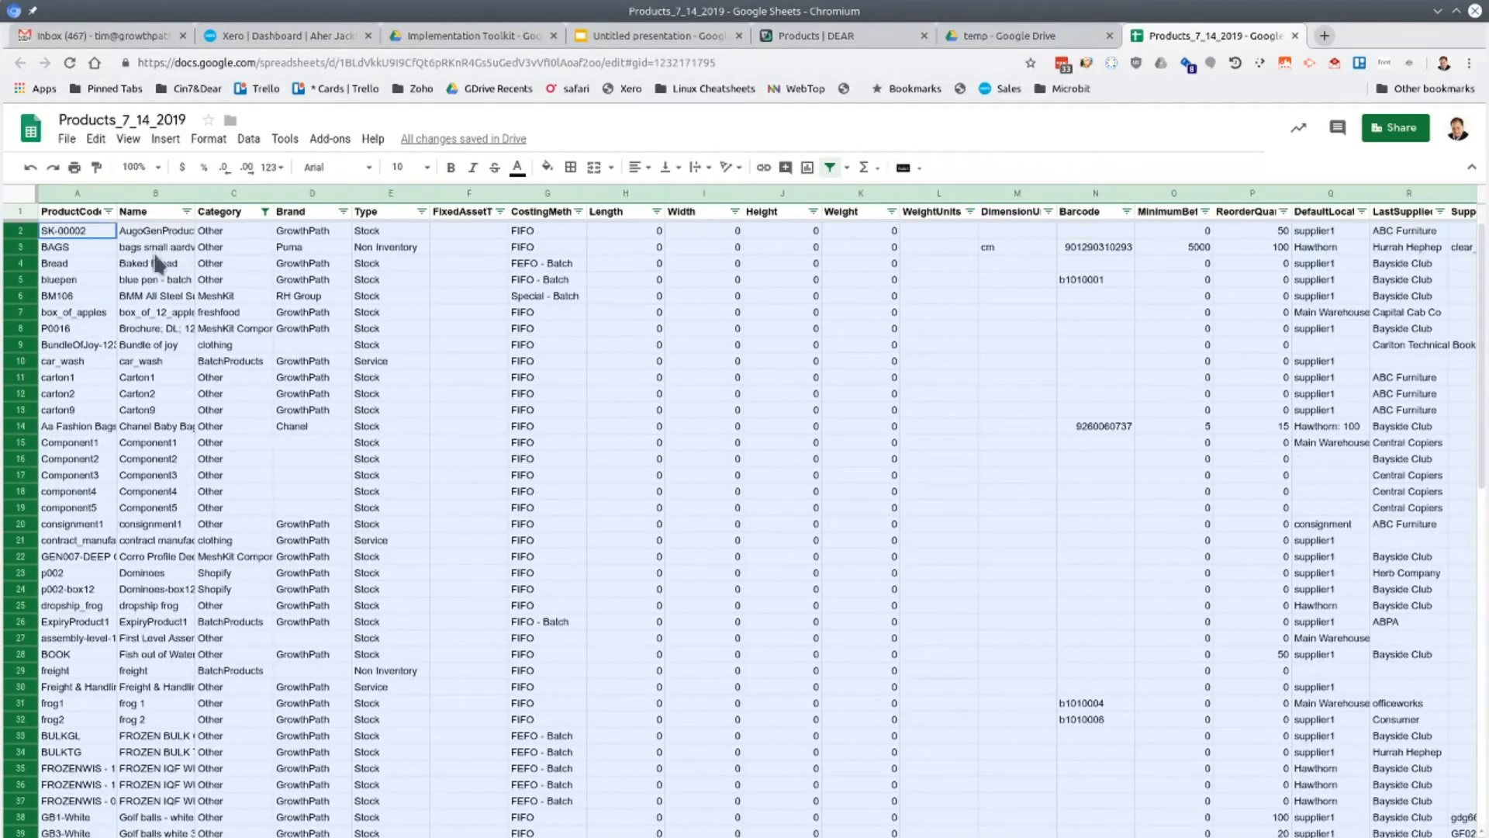
{"action": "right_click", "coordinate": [22, 366]}
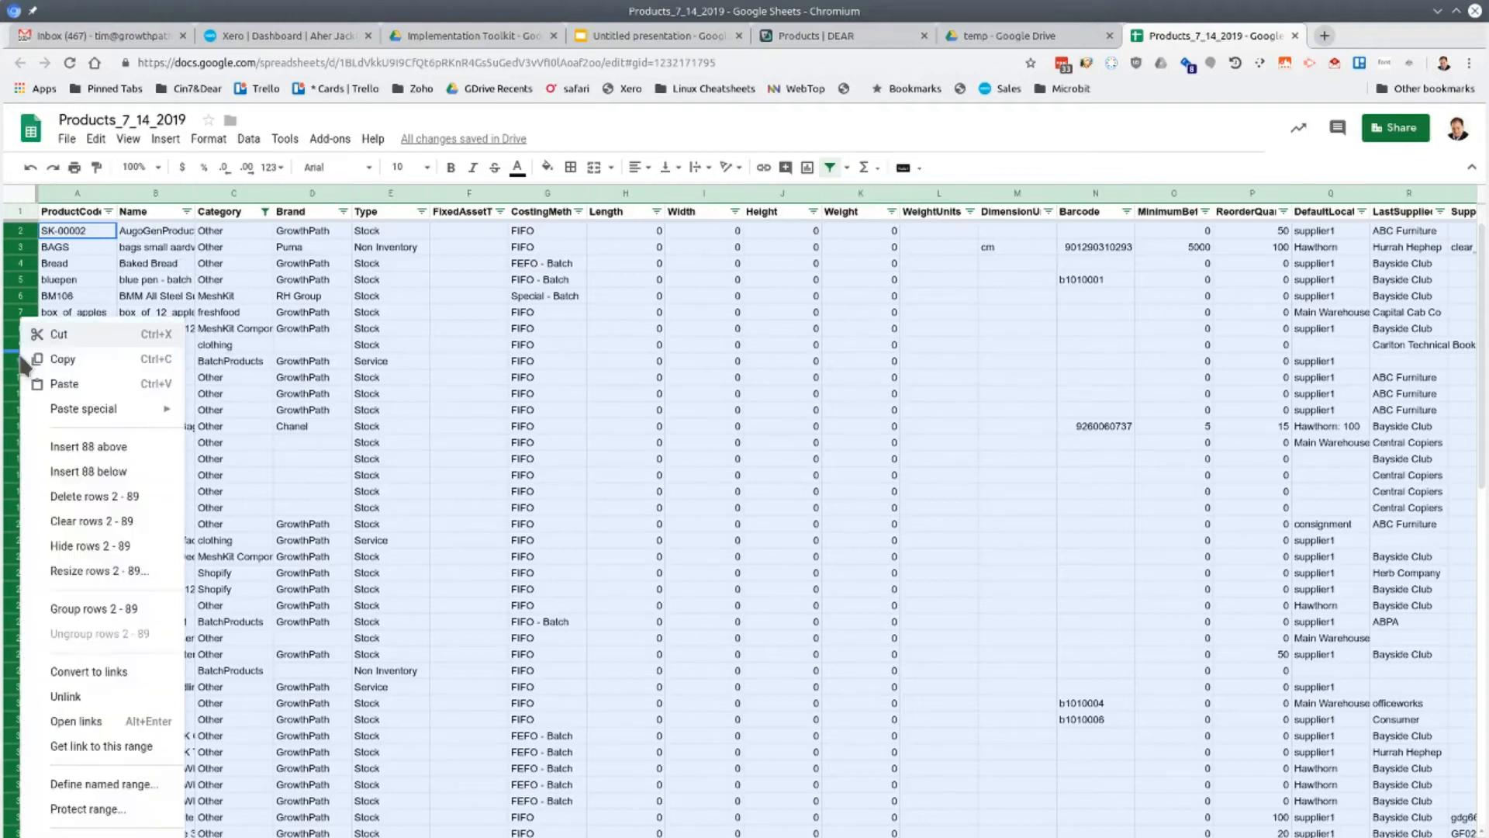
{"action": "left_click", "coordinate": [99, 494]}
{"action": "left_click", "coordinate": [284, 510]}
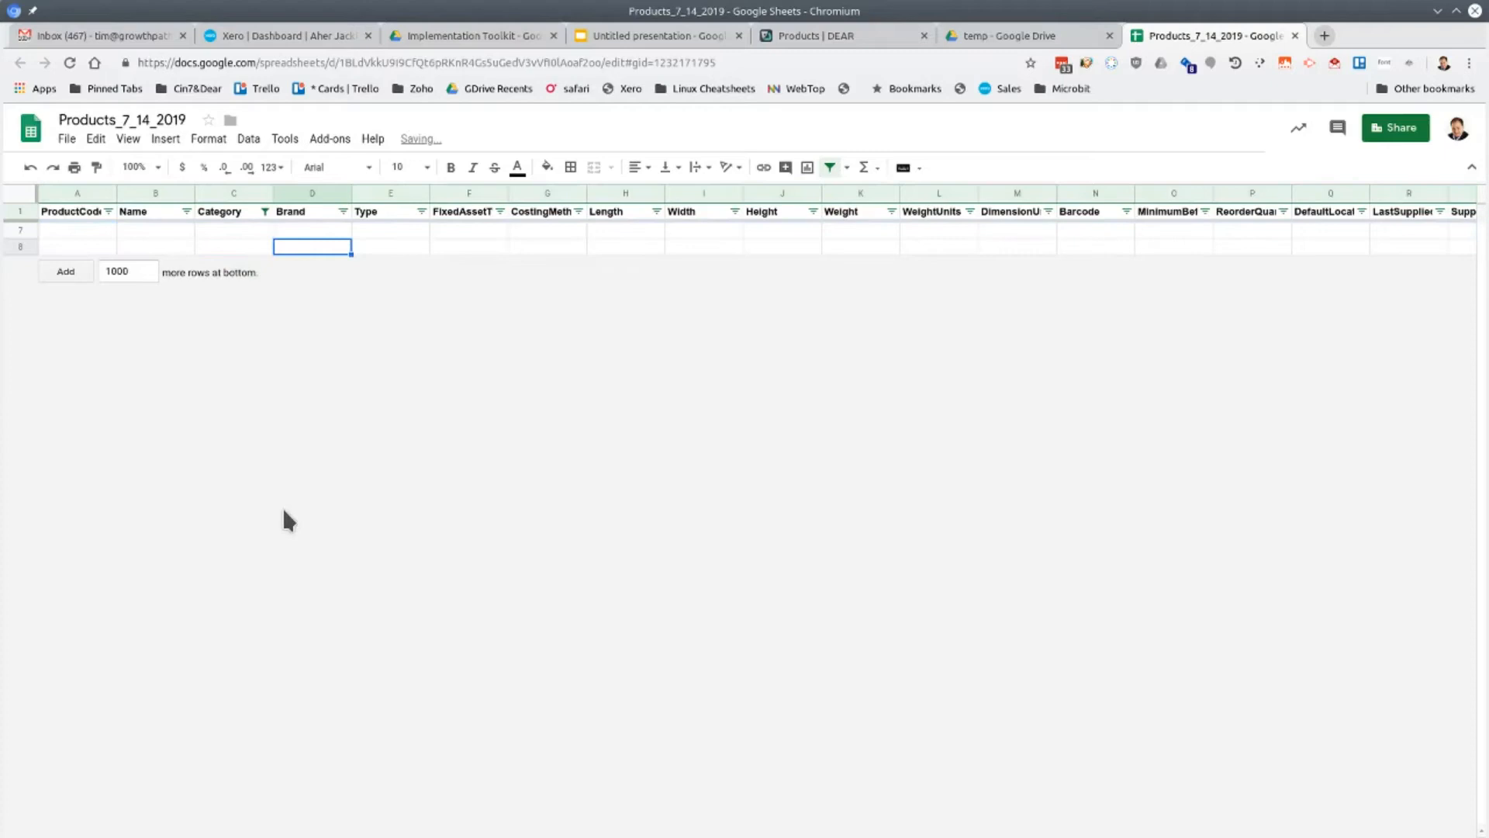
Include mobile_phone again in the Category filter so only the remaining mobile phone products are listed
{"action": "left_click", "coordinate": [265, 211]}
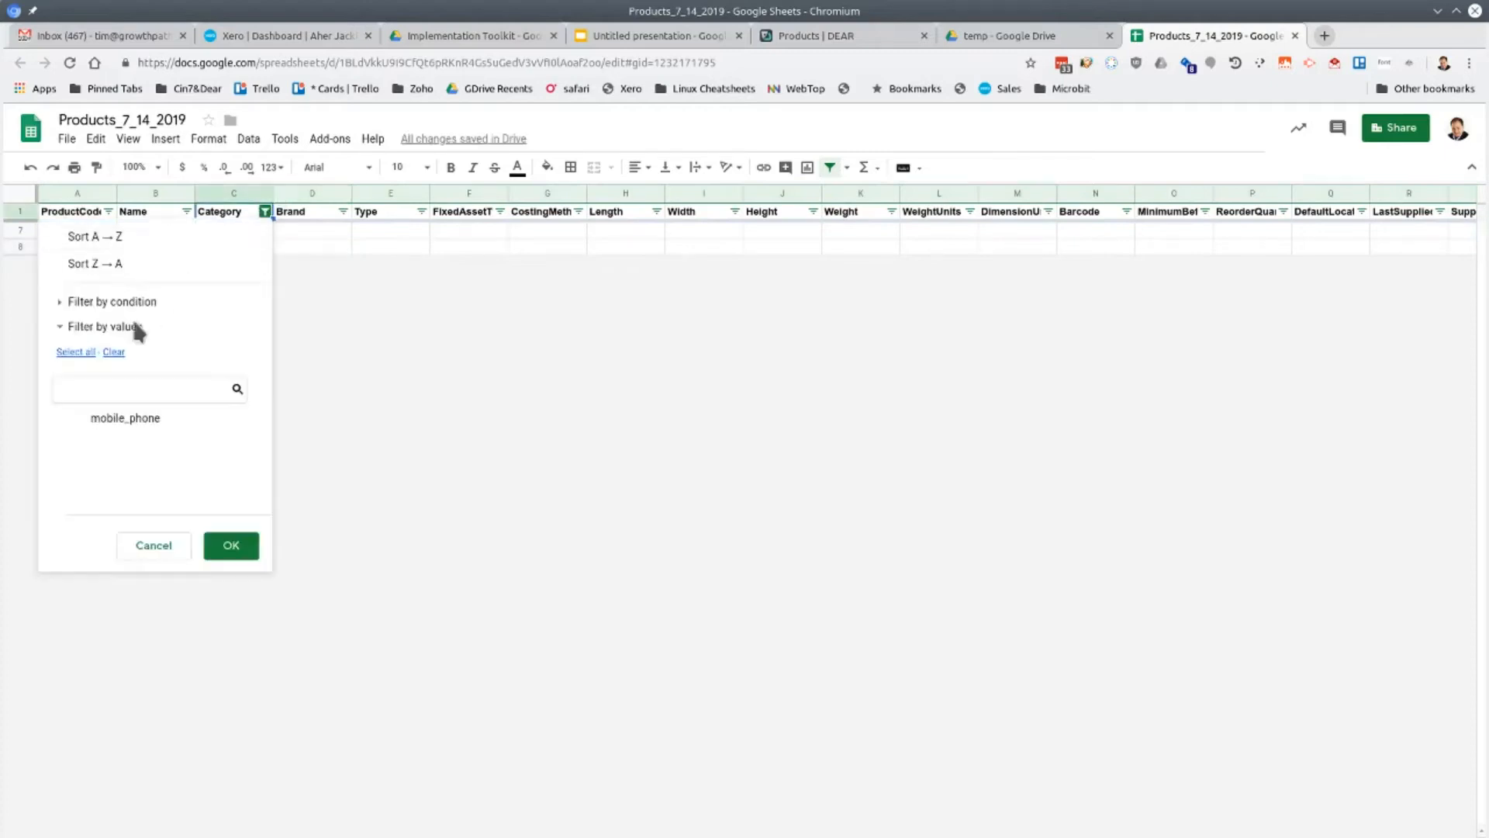
{"action": "left_click", "coordinate": [99, 417]}
{"action": "left_click", "coordinate": [232, 550]}
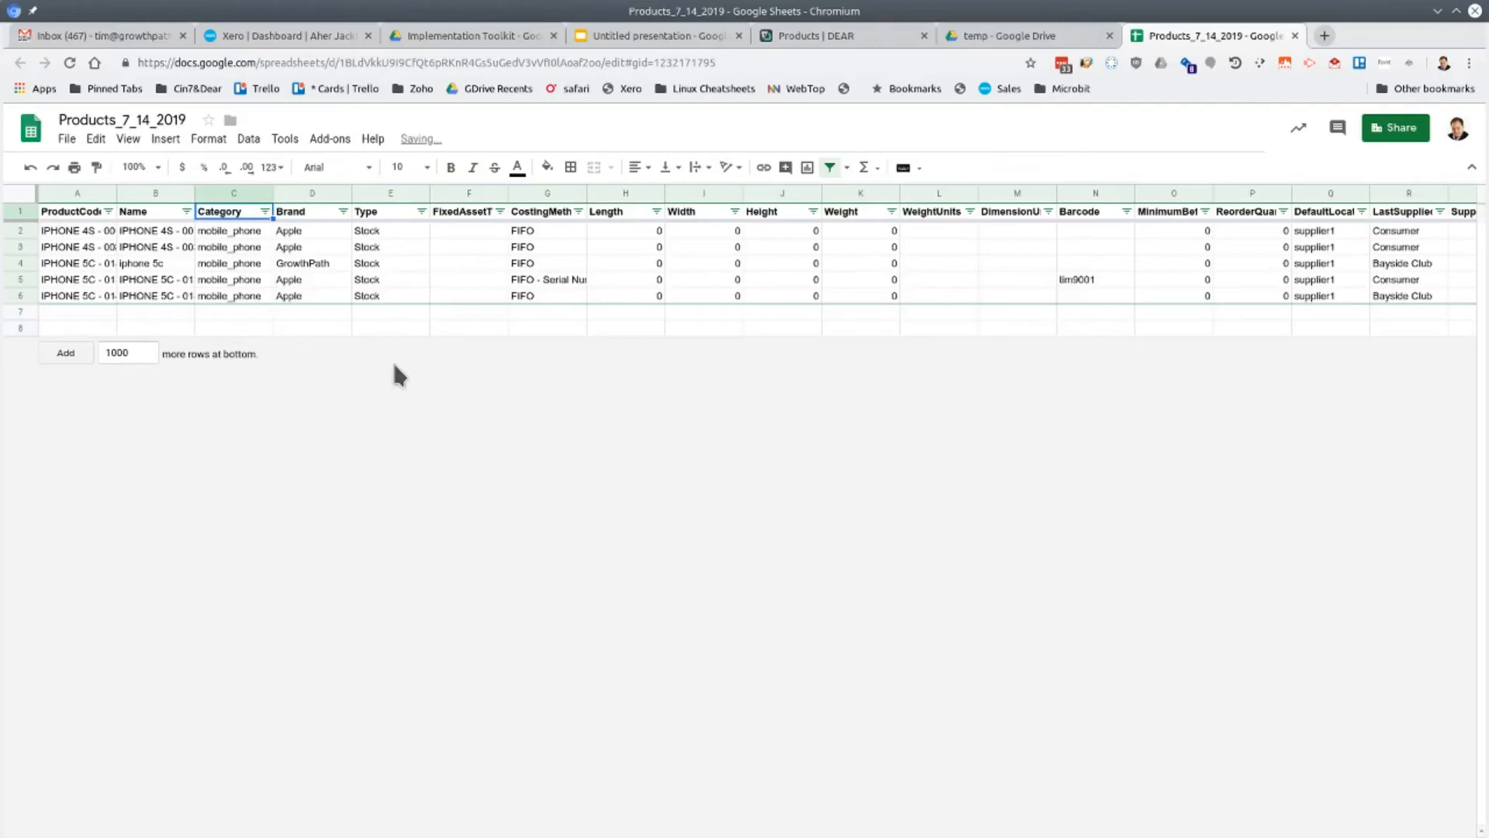
Change the Category of the first mobile phone product to "mobile phone", without the underscore
{"action": "left_click", "coordinate": [165, 264]}
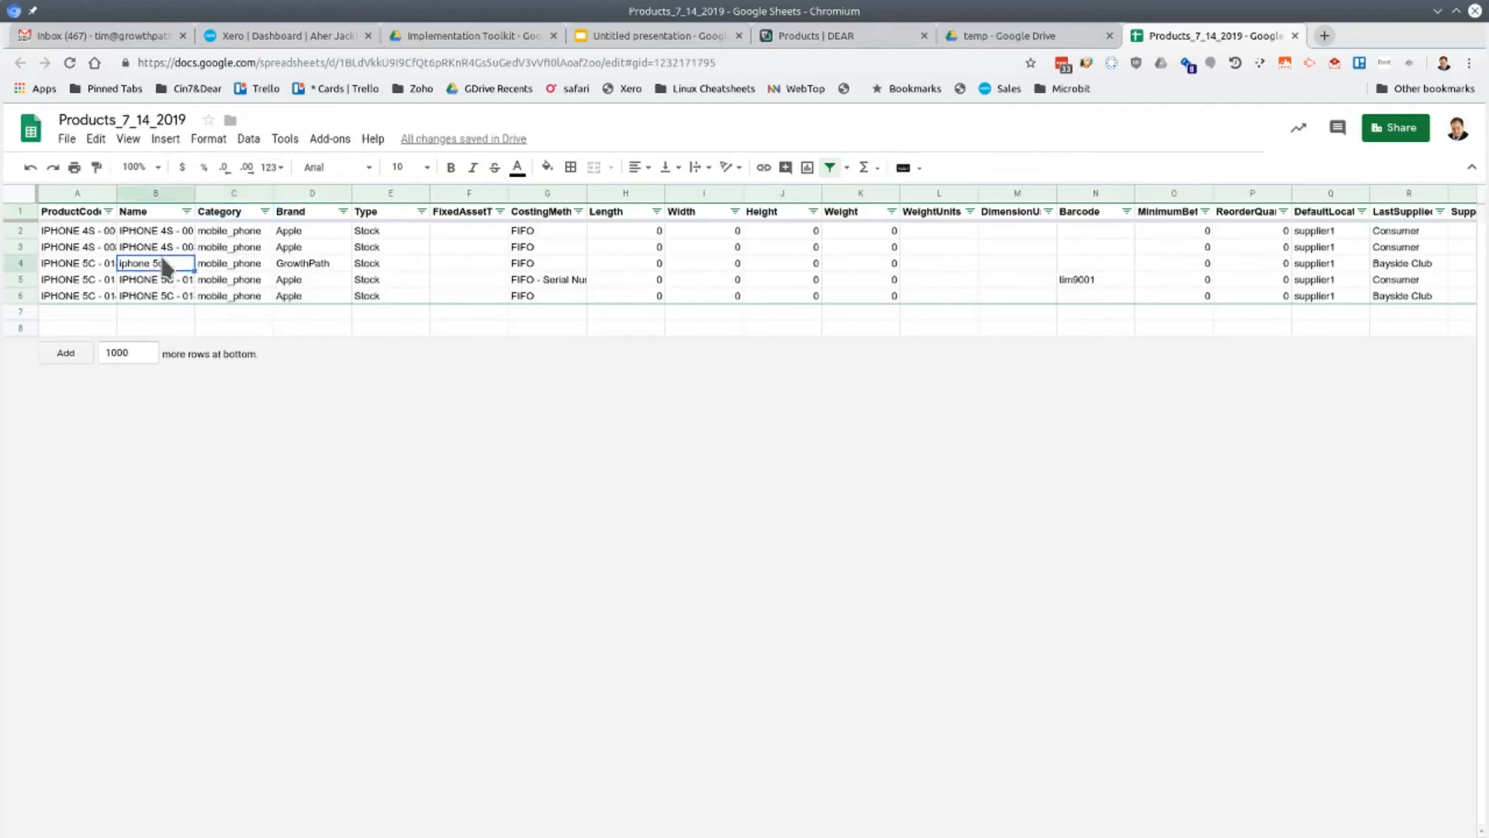
{"action": "left_click", "coordinate": [233, 233]}
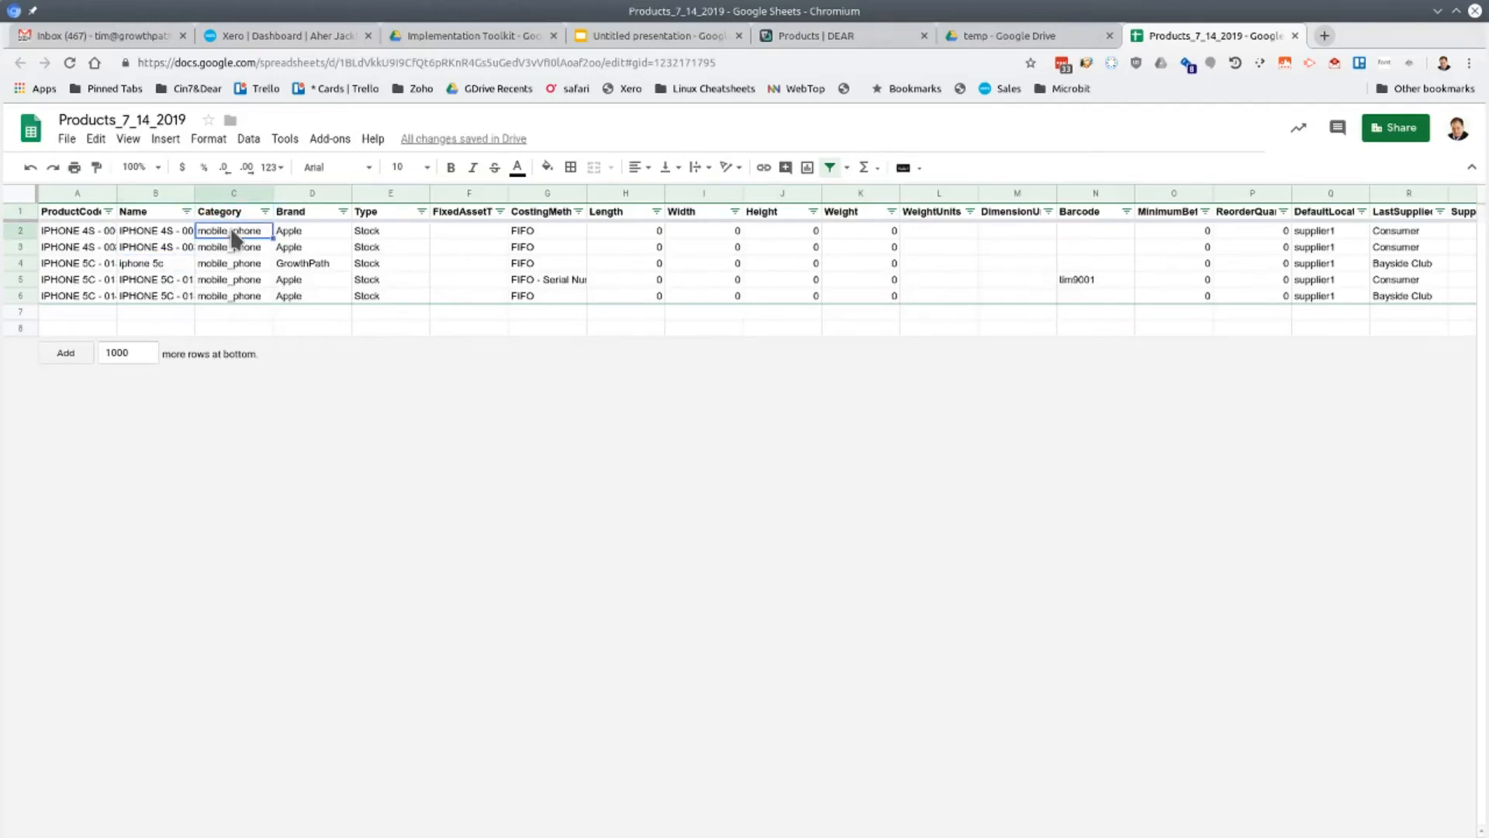
{"action": "double_click", "coordinate": [233, 234]}
{"action": "key", "text": "BackSpace"}
{"action": "key", "text": "Return"}
{"action": "key", "text": "Up"}
Copy the "mobile phone" category from the first product to the other four product rows
{"action": "right_click", "coordinate": [235, 234]}
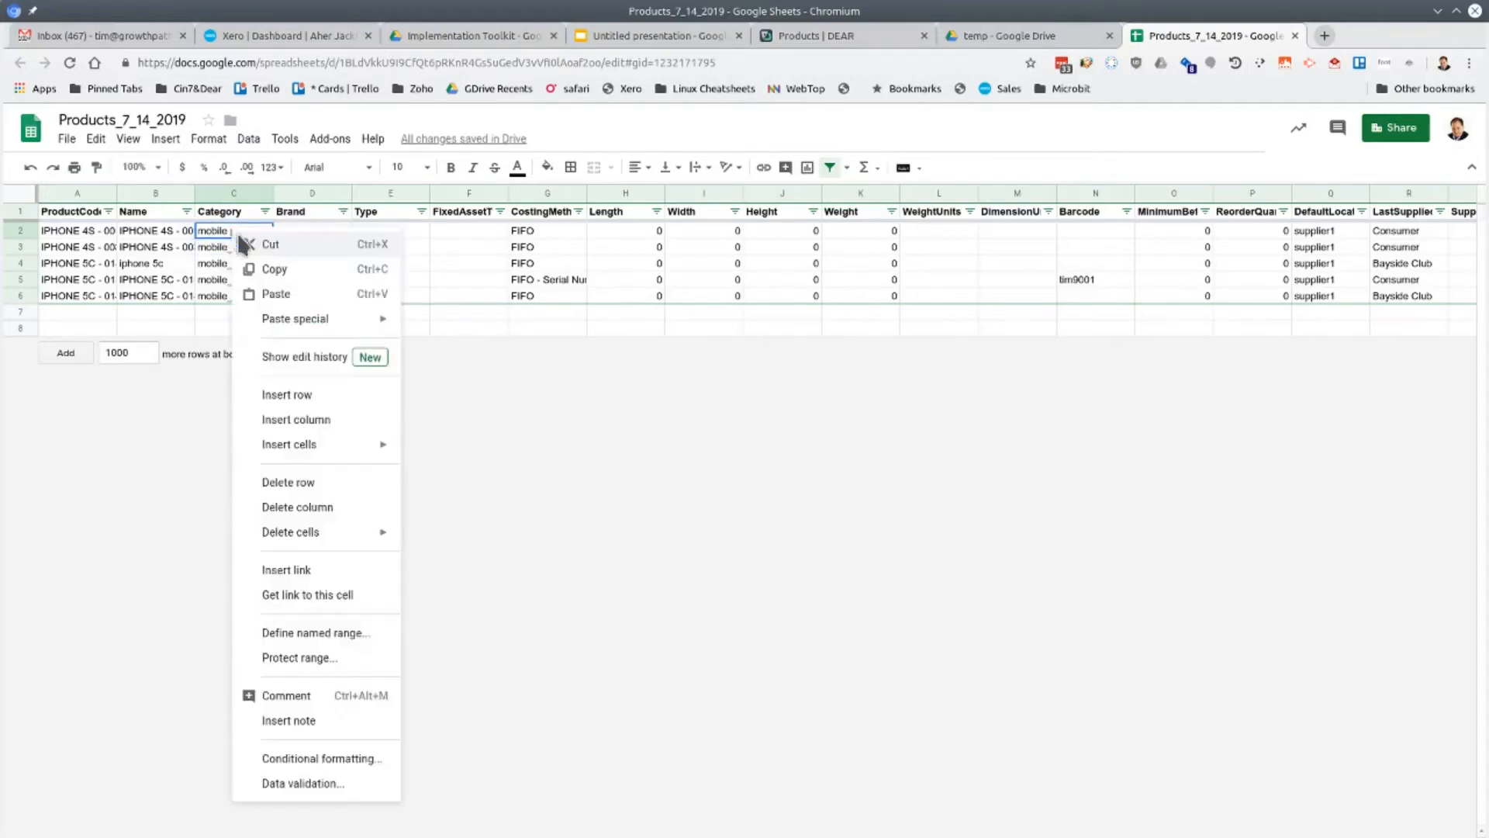
{"action": "left_click", "coordinate": [262, 268]}
{"action": "left_click_drag", "start_coordinate": [212, 235], "coordinate": [218, 289]}
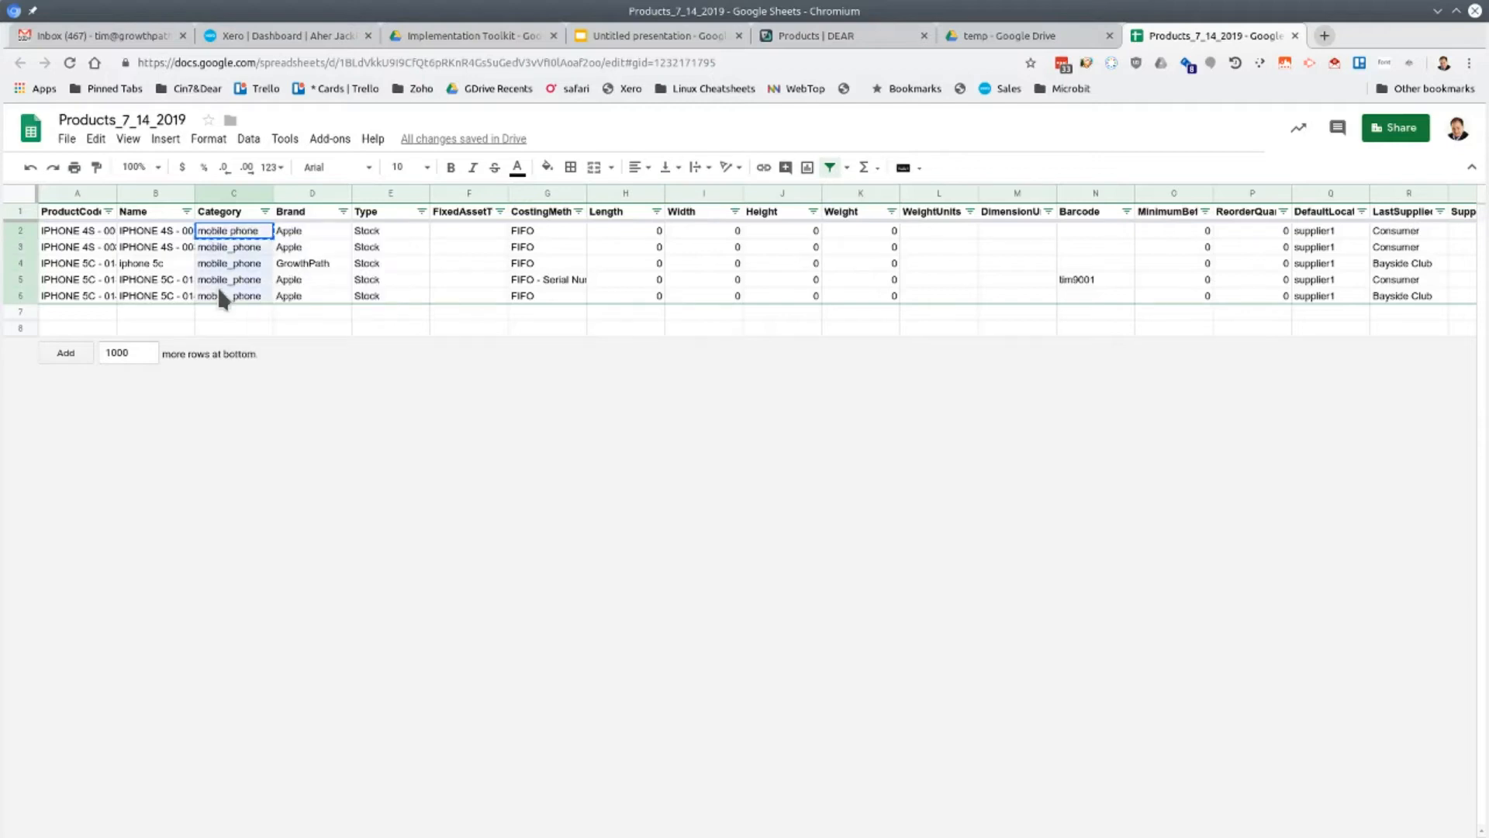
{"action": "right_click", "coordinate": [228, 274]}
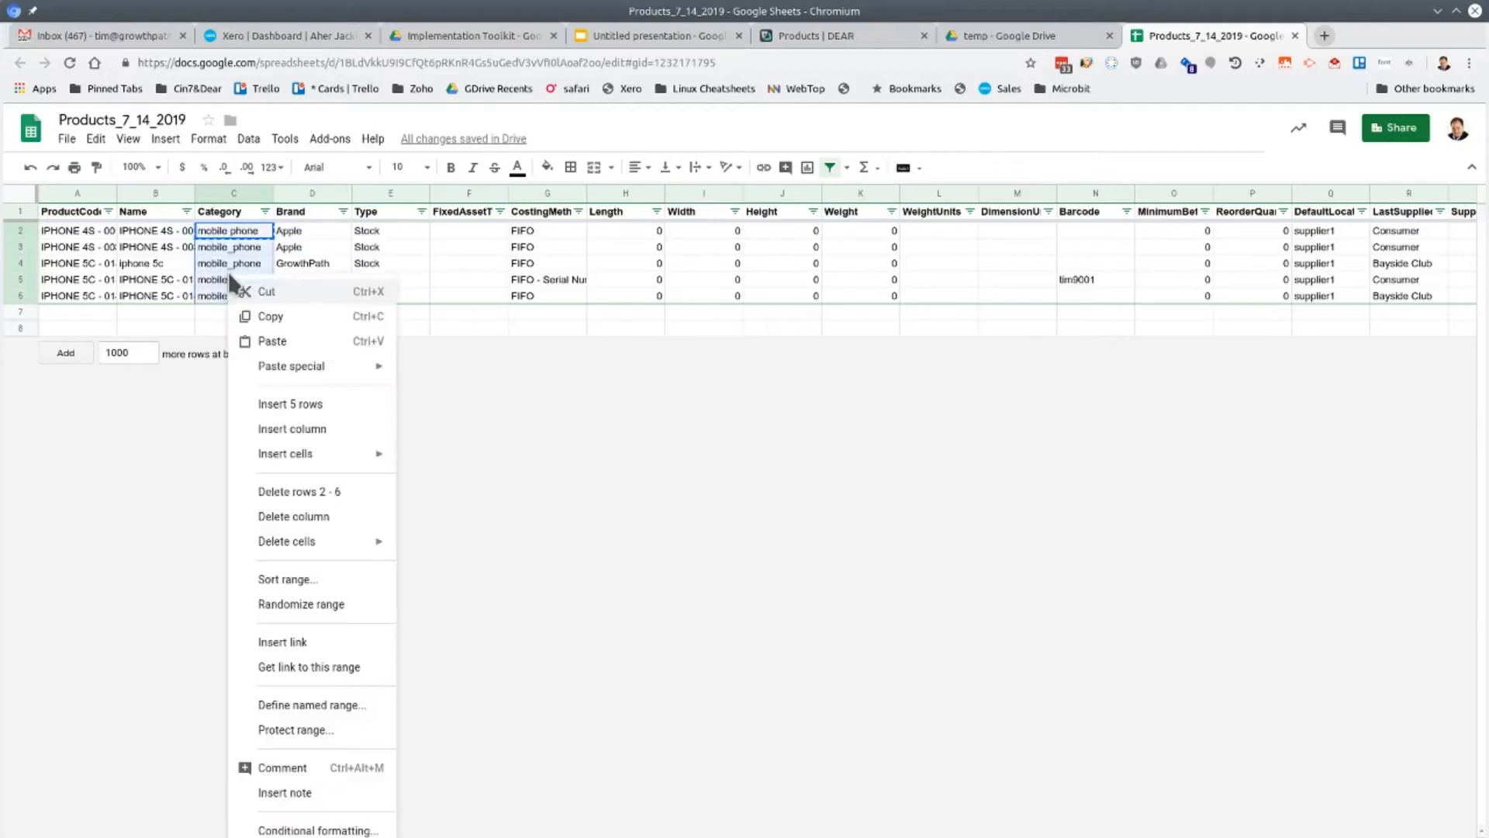
{"action": "left_click", "coordinate": [267, 341]}
{"action": "left_click", "coordinate": [393, 326]}
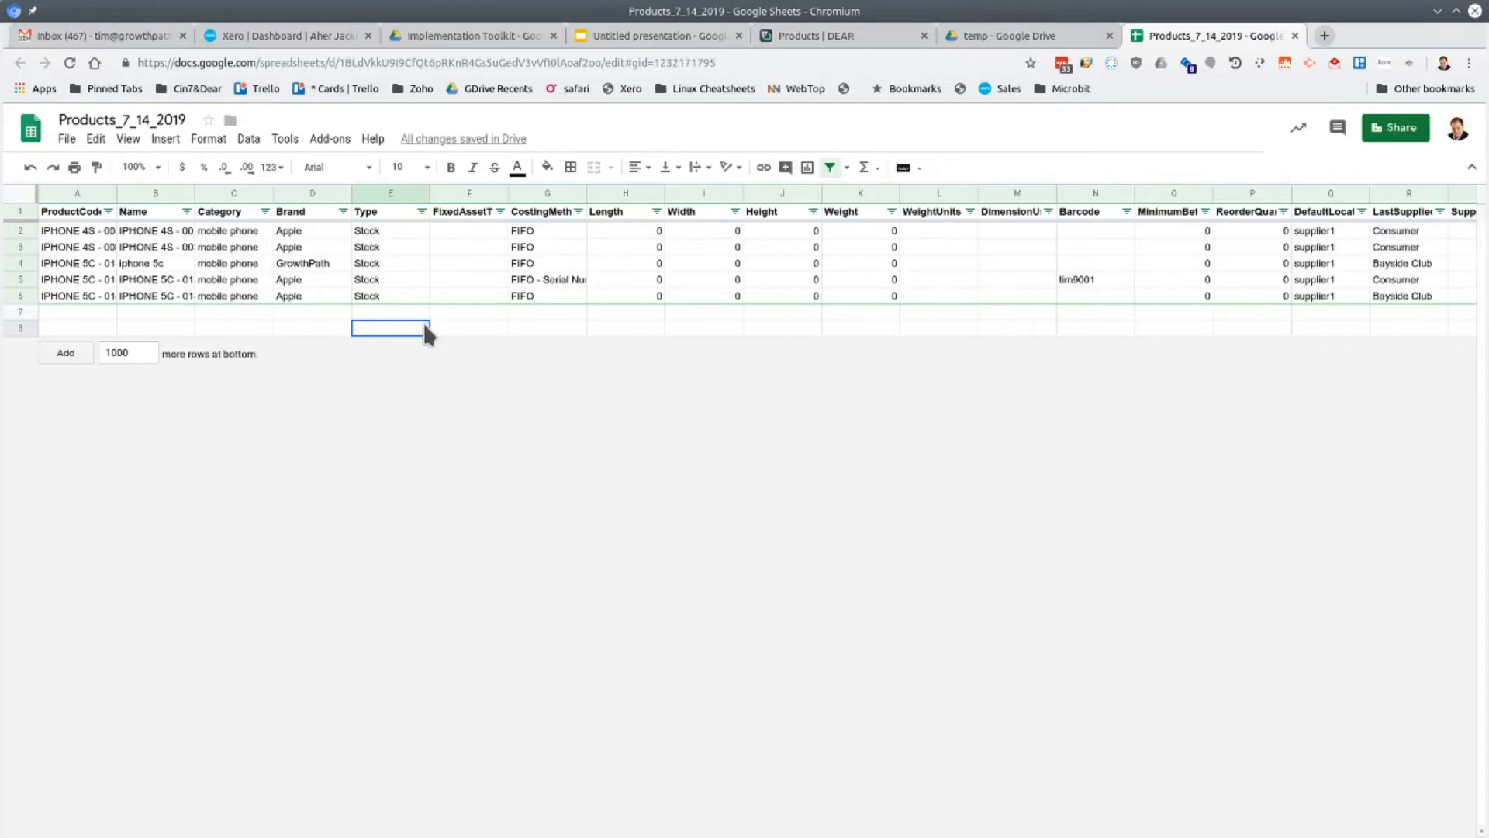
{"action": "left_click", "coordinate": [1087, 232]}
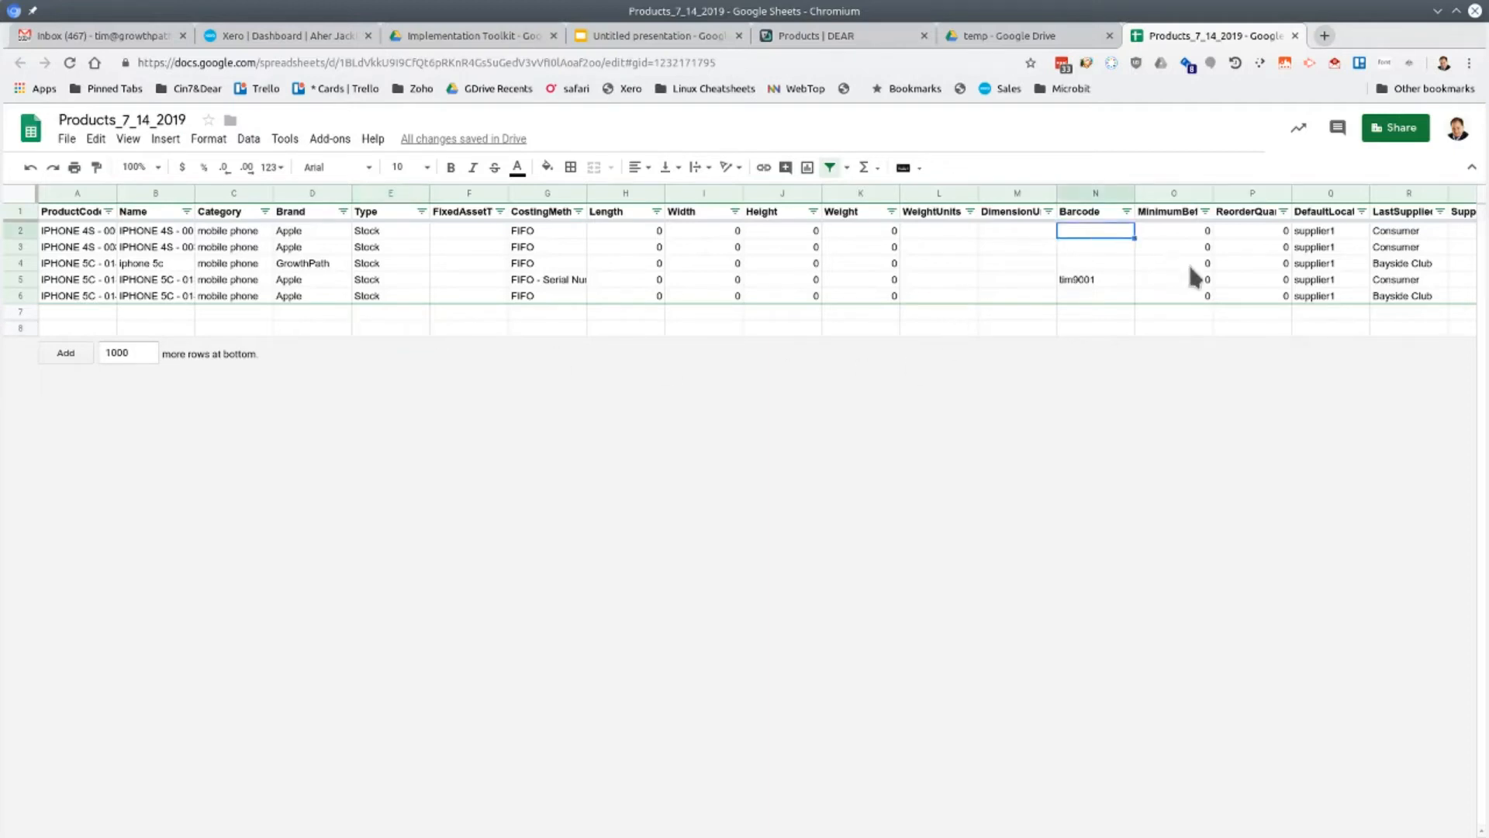
{"action": "type", "text": "10010010010"}
{"action": "key", "text": "Return"}
Copy the first product's barcode into the Barcode cells of the four rows below it
{"action": "key", "text": "Up"}
{"action": "key", "text": "ctrl+c"}
{"action": "key", "text": "Down"}
{"action": "key", "text": "ctrl+v"}
{"action": "key", "text": "Down"}
{"action": "key", "text": "ctrl+v"}
{"action": "key", "text": "Down"}
{"action": "key", "text": "ctrl+v"}
{"action": "key", "text": "Down"}
{"action": "key", "text": "ctrl+v"}
{"action": "key", "text": "Up"}
{"action": "key", "text": "Up"}
{"action": "key", "text": "Up"}
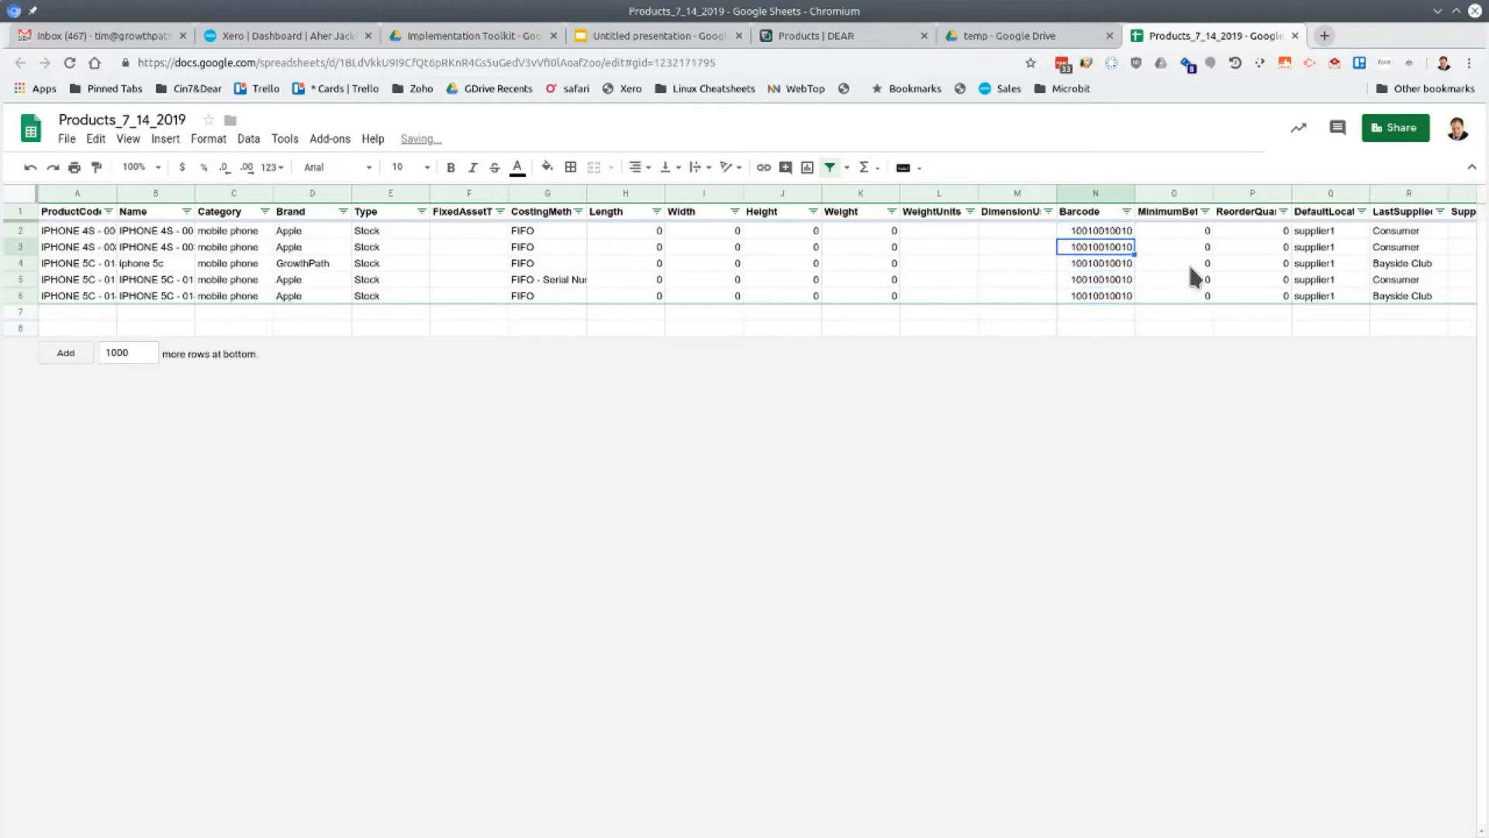
{"action": "type", "text": "10010010011"}
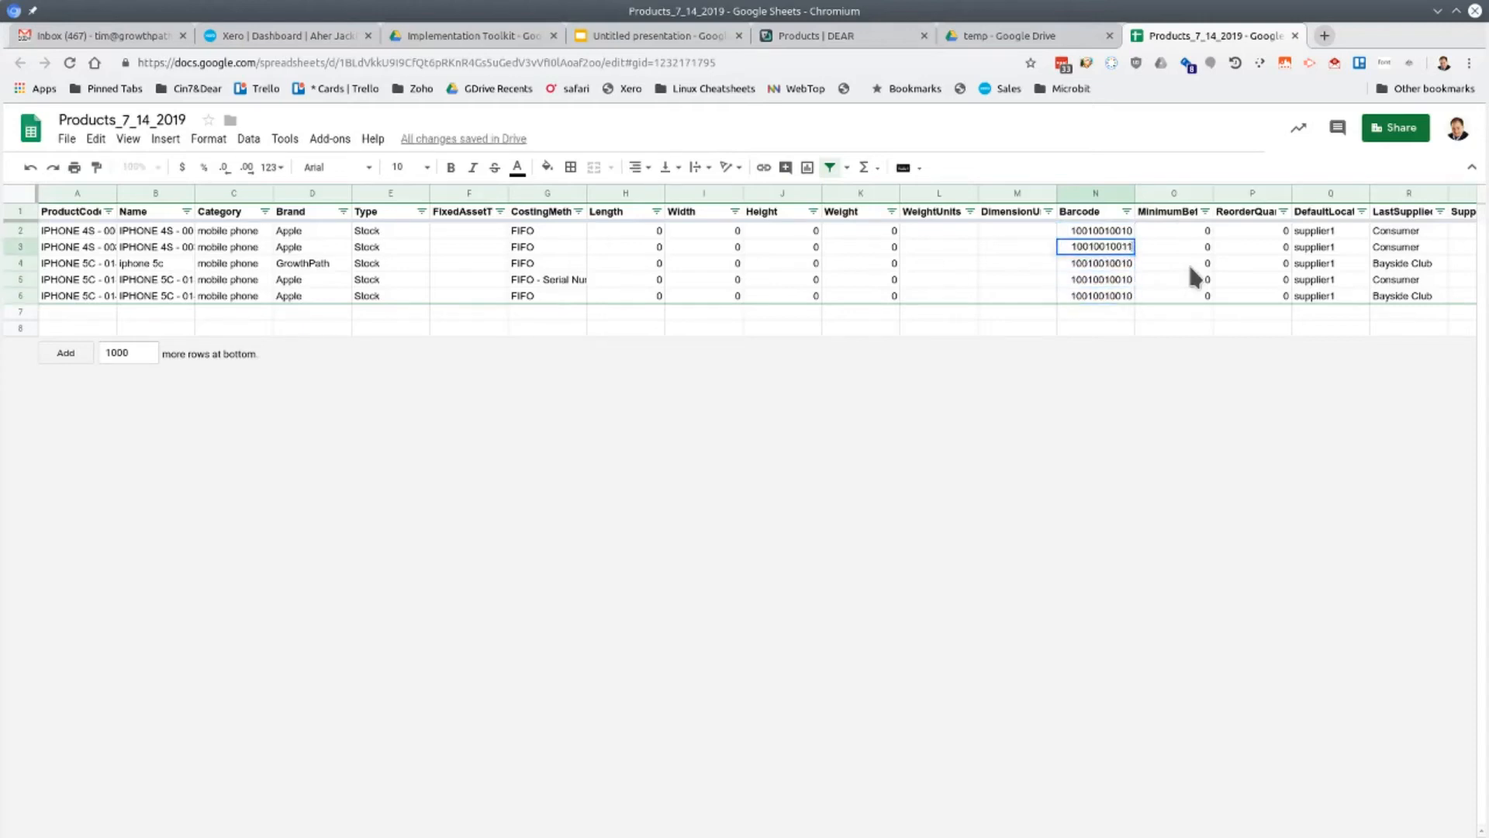
{"action": "key", "text": "Return"}
{"action": "left_click_drag", "start_coordinate": [1095, 232], "coordinate": [1131, 304]}
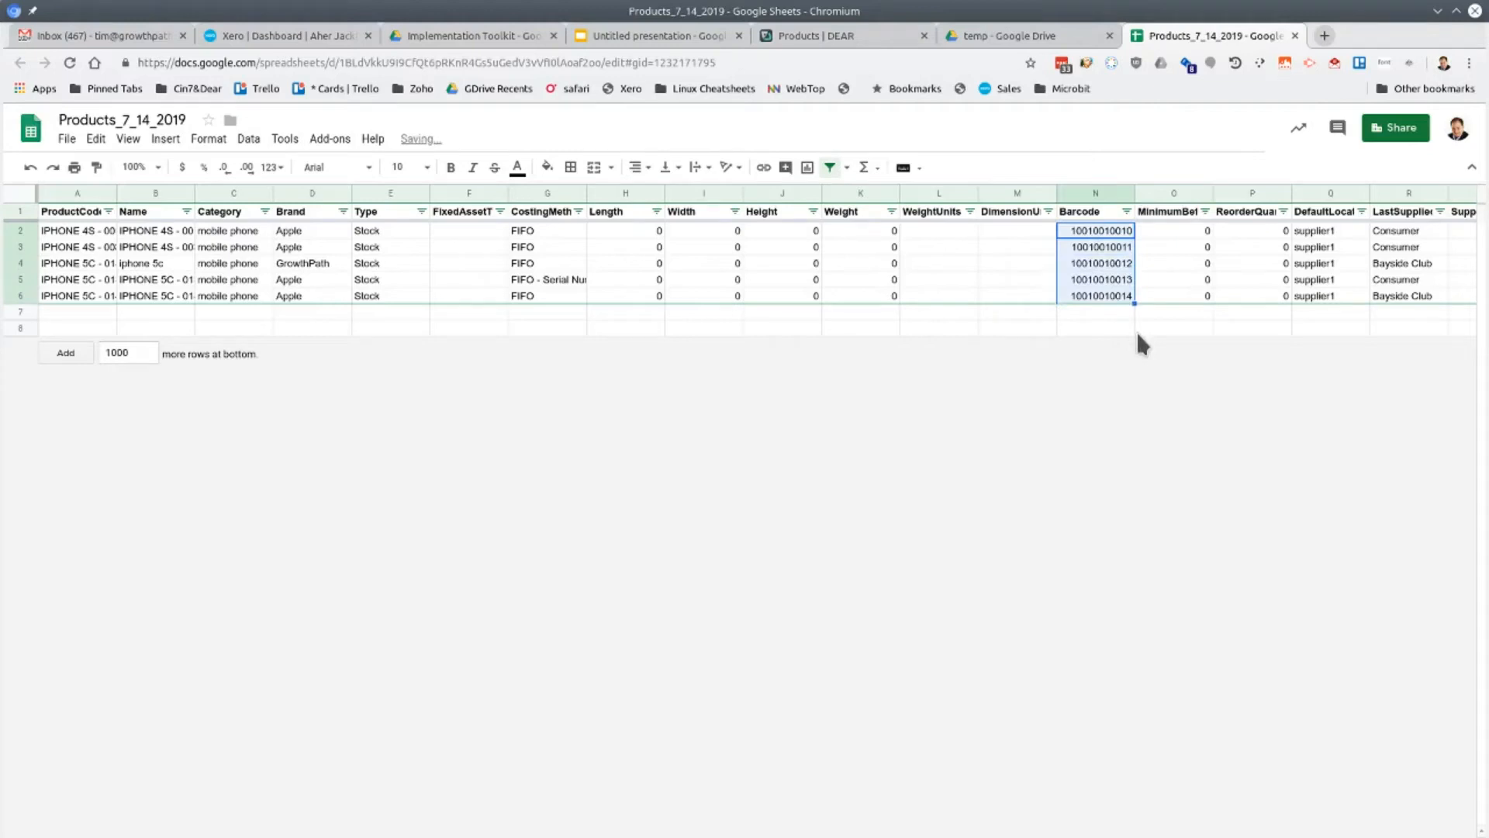
{"action": "left_click", "coordinate": [1137, 334]}
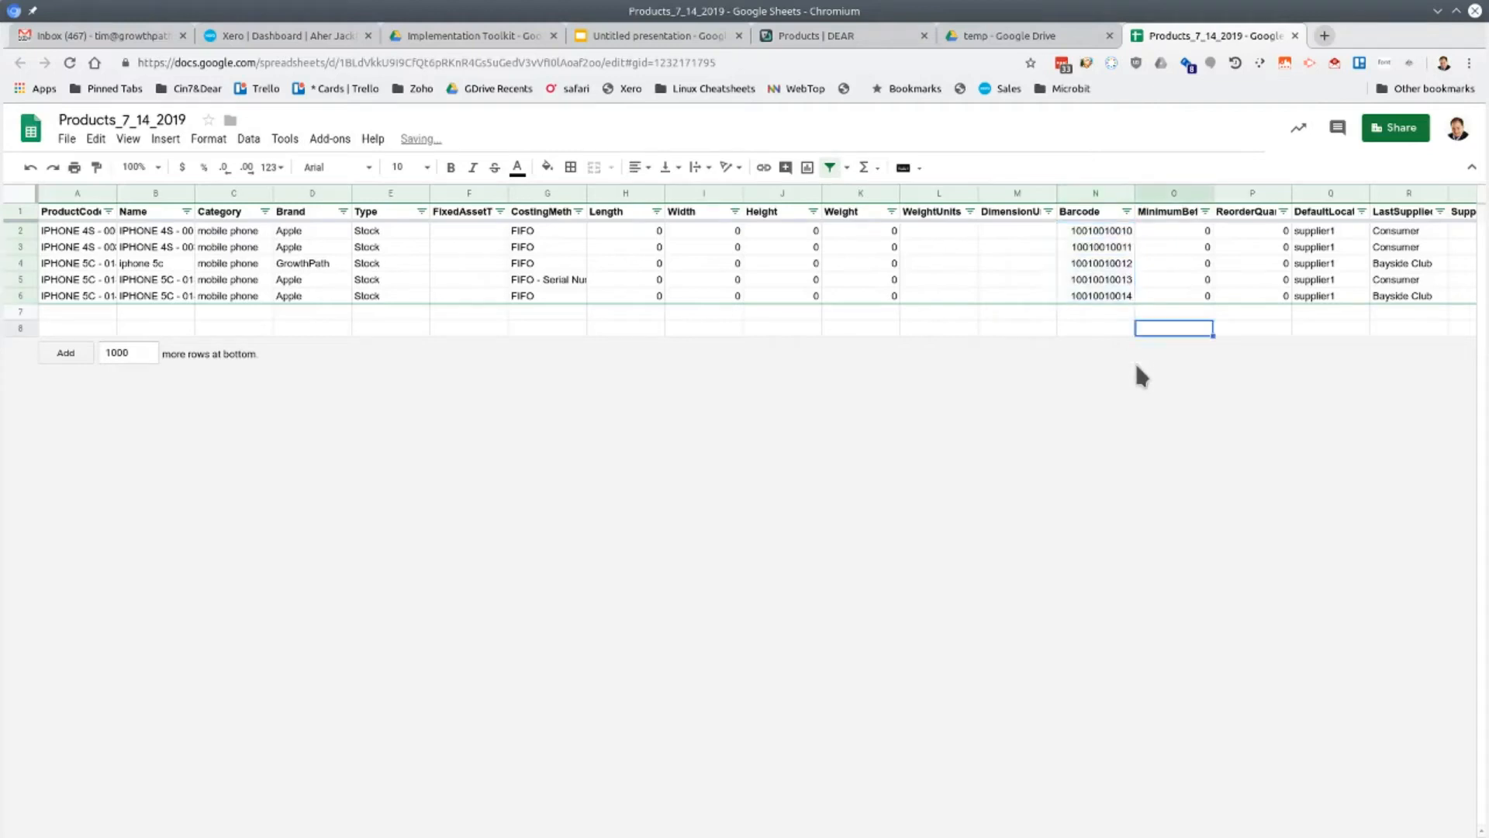
{"action": "left_click", "coordinate": [715, 296]}
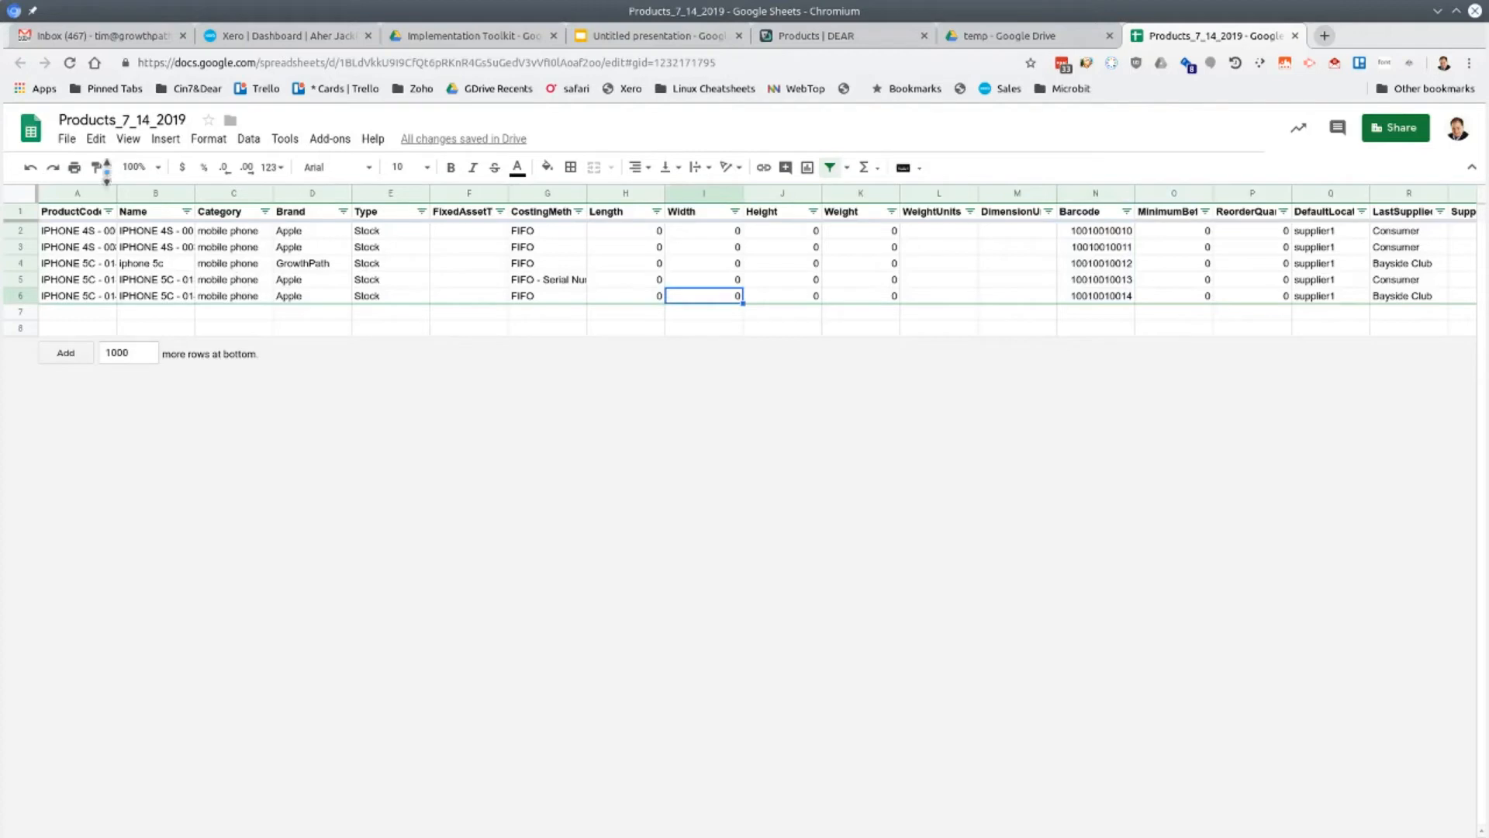
Download the current sheet as comma-separated values to Downloads under the name Products_7_14_2019_category_changes.csv
{"action": "left_click", "coordinate": [67, 139]}
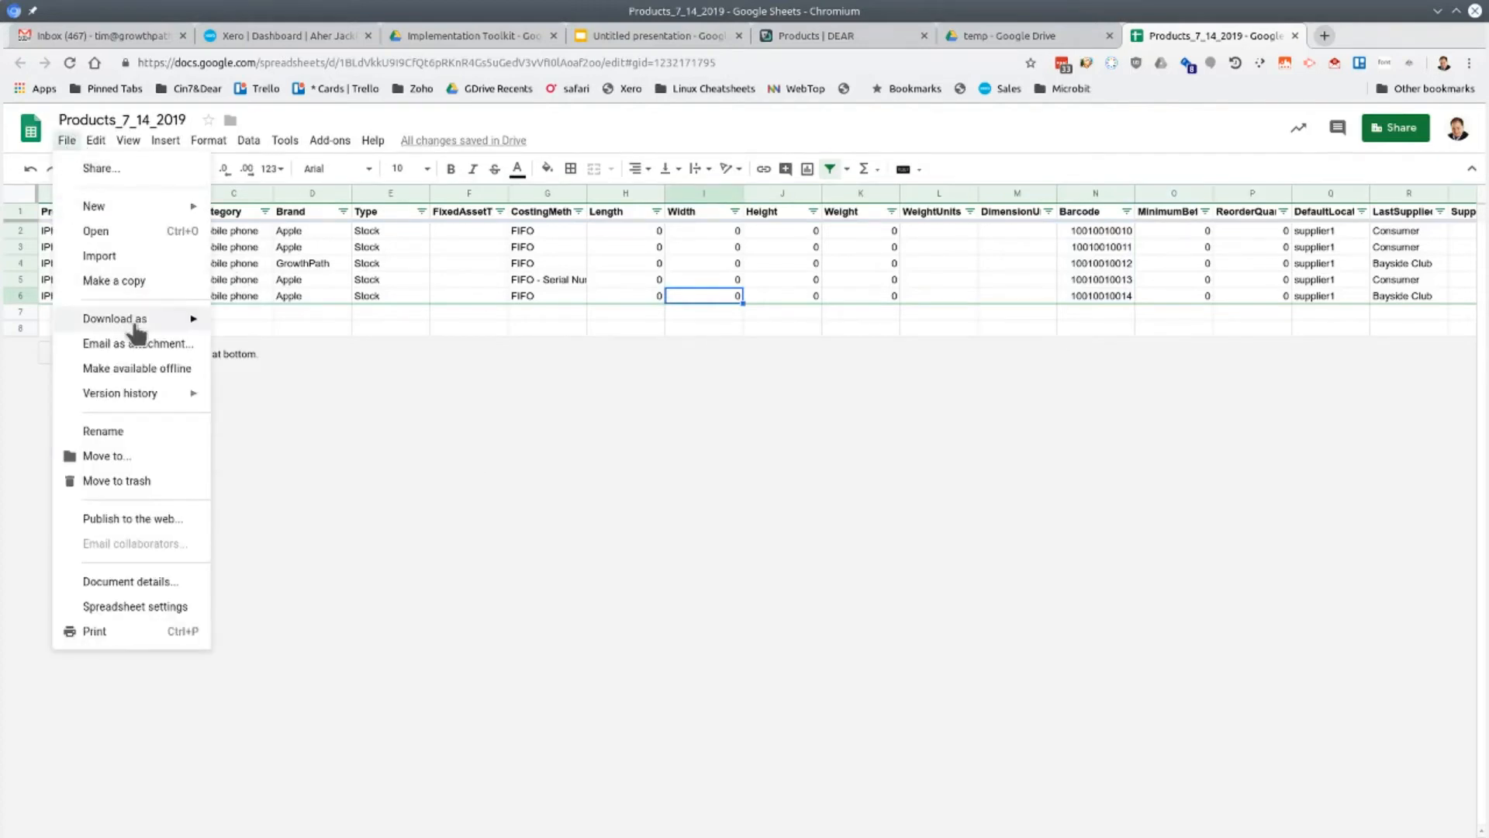
{"action": "mouse_move", "coordinate": [135, 325]}
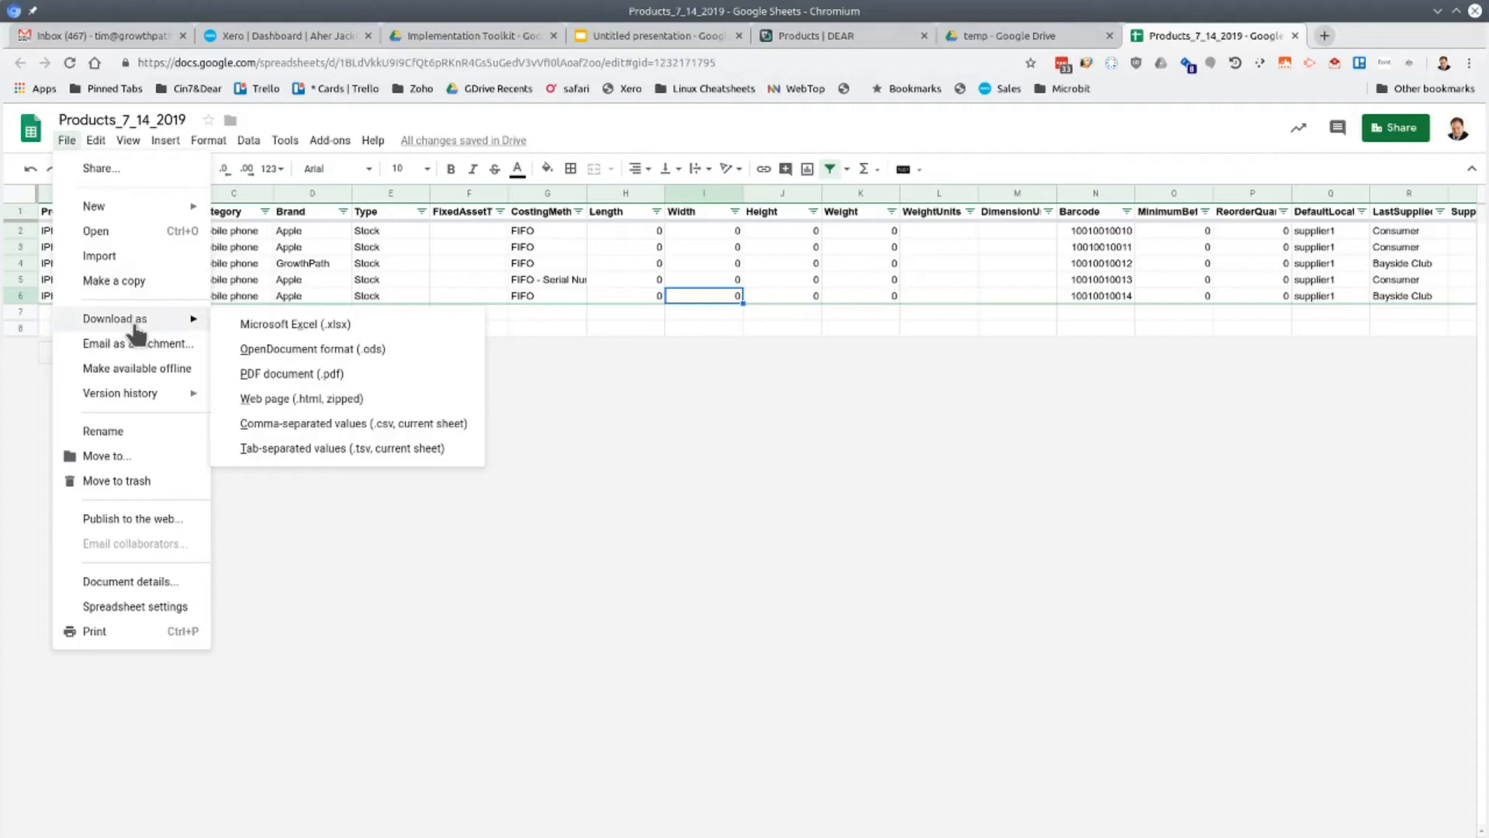
{"action": "left_click", "coordinate": [358, 424]}
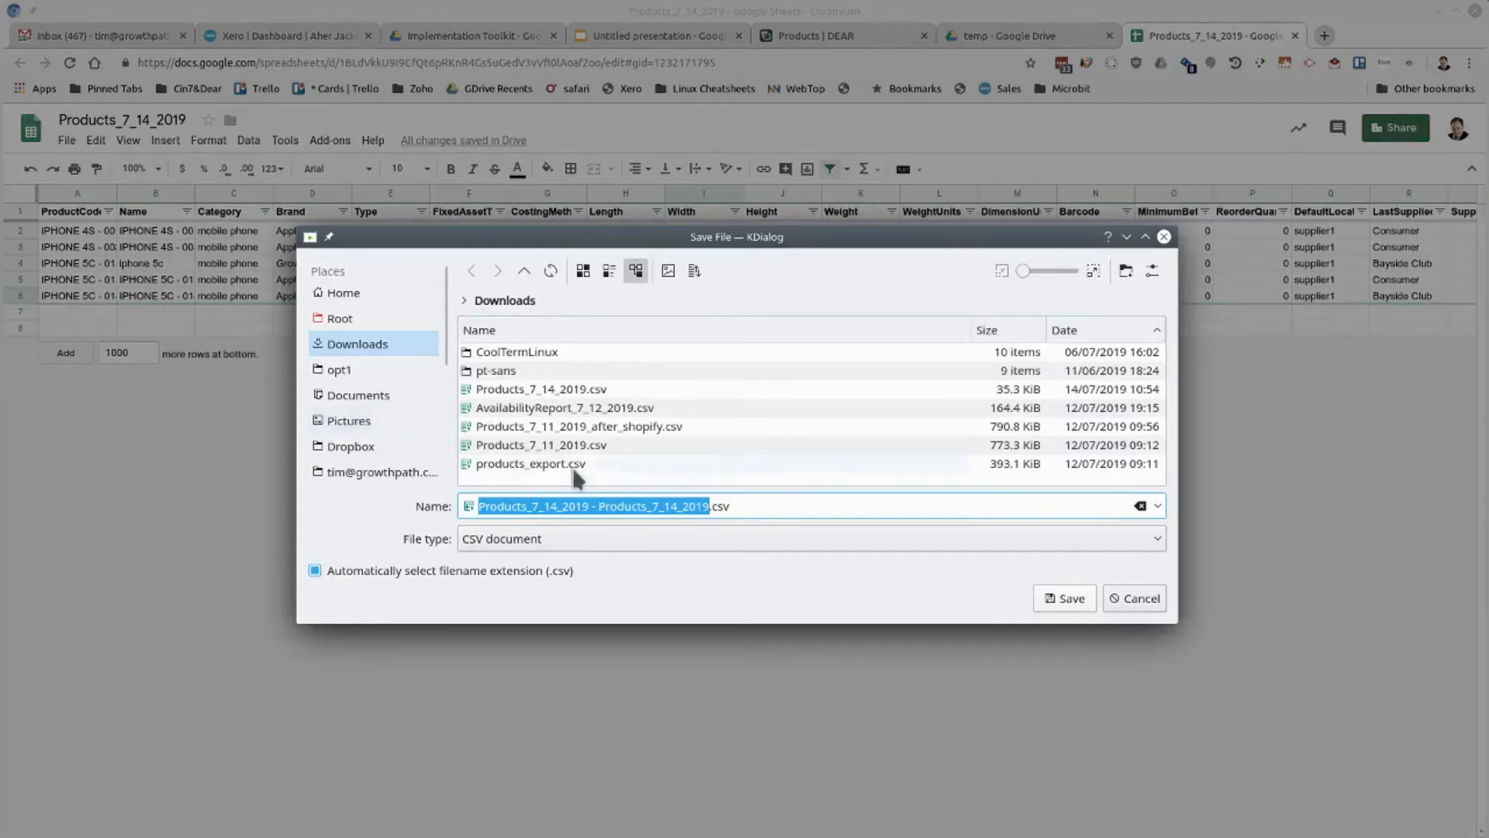
{"action": "left_click_drag", "start_coordinate": [709, 510], "coordinate": [588, 516]}
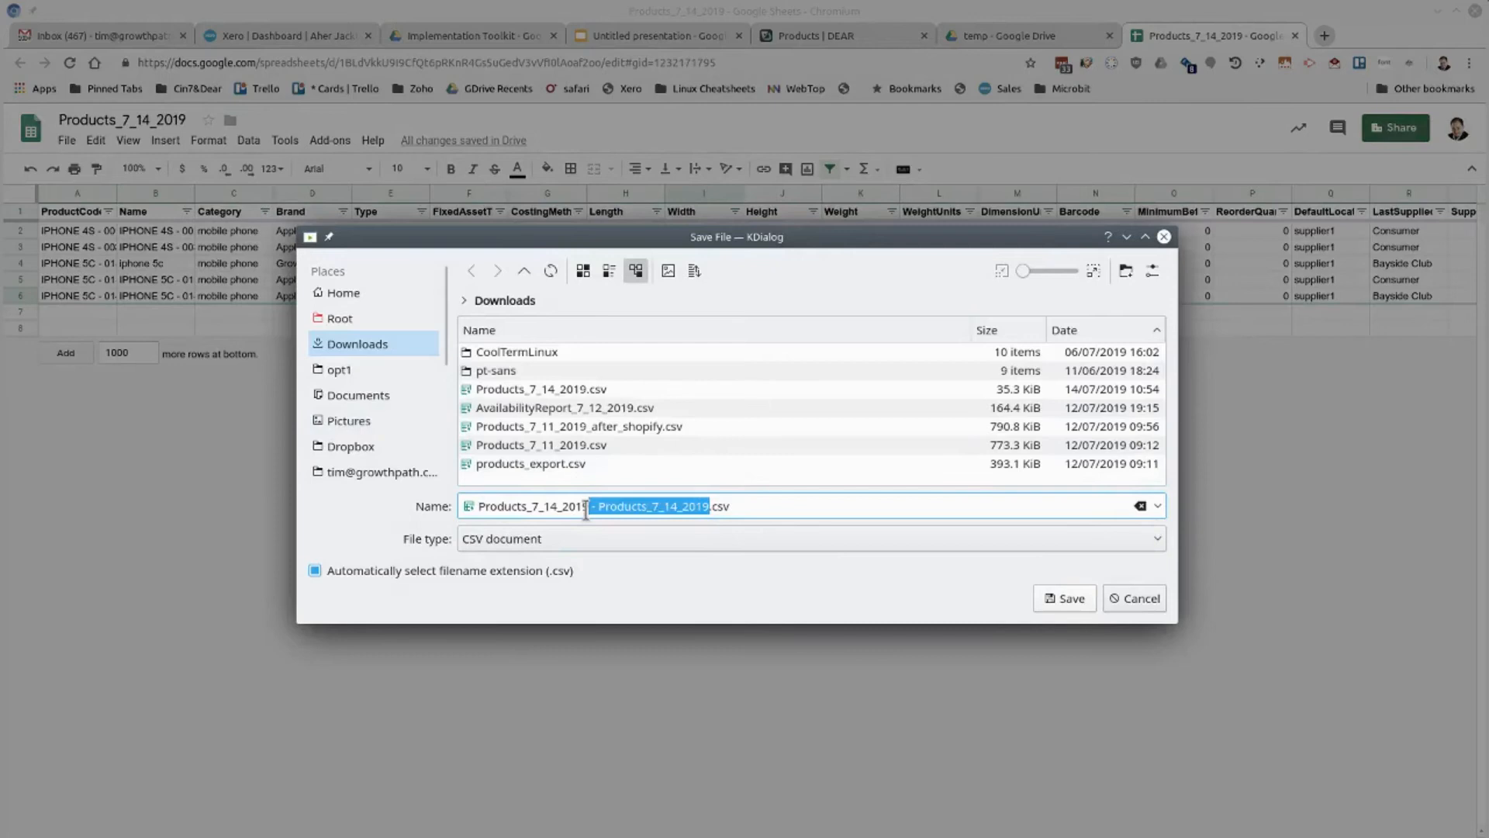
{"action": "key", "text": "BackSpace"}
{"action": "type", "text": "_category_"}
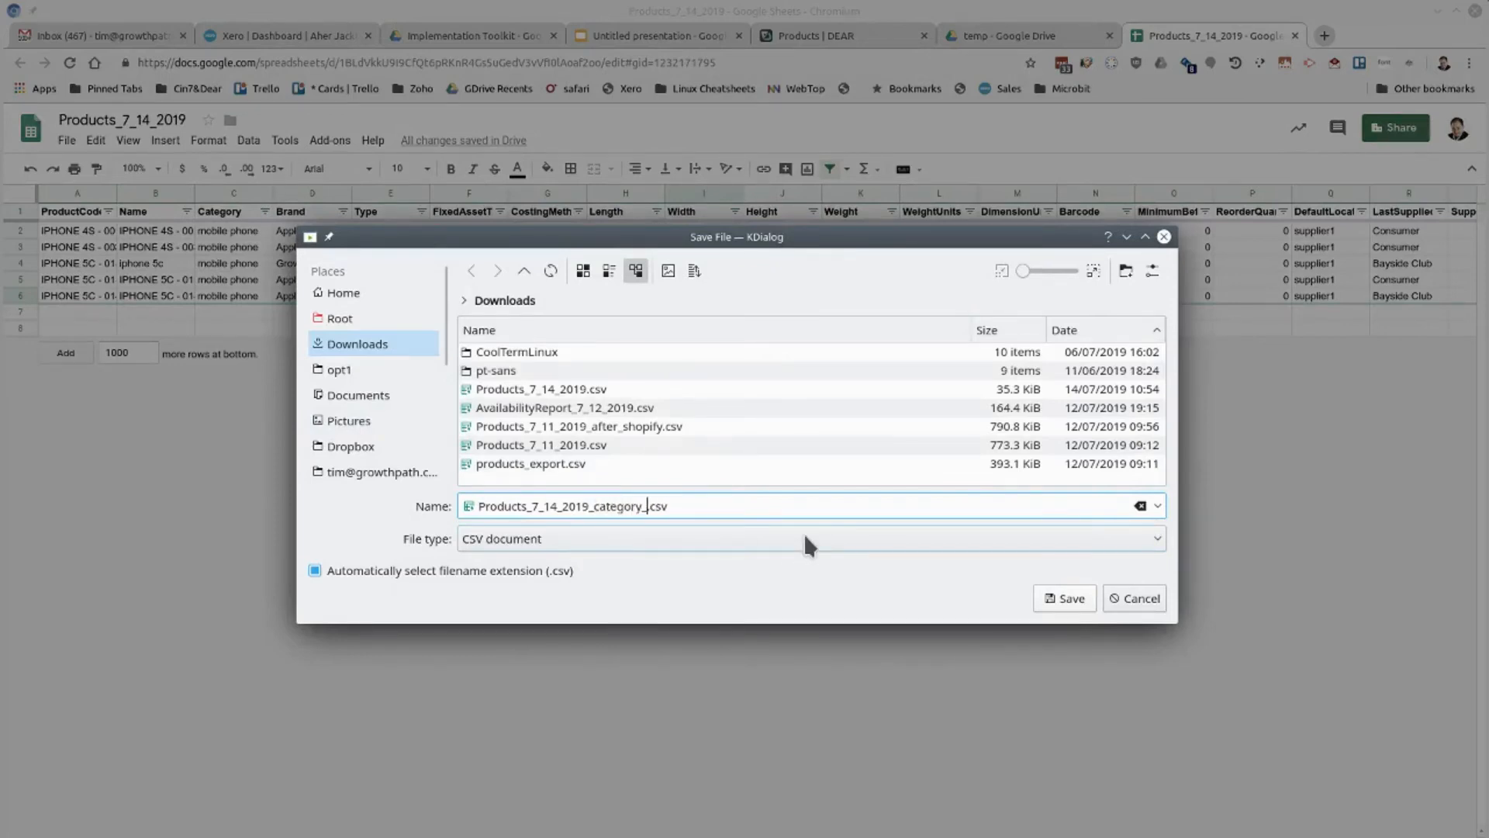
{"action": "type", "text": "changes"}
{"action": "left_click", "coordinate": [1061, 594]}
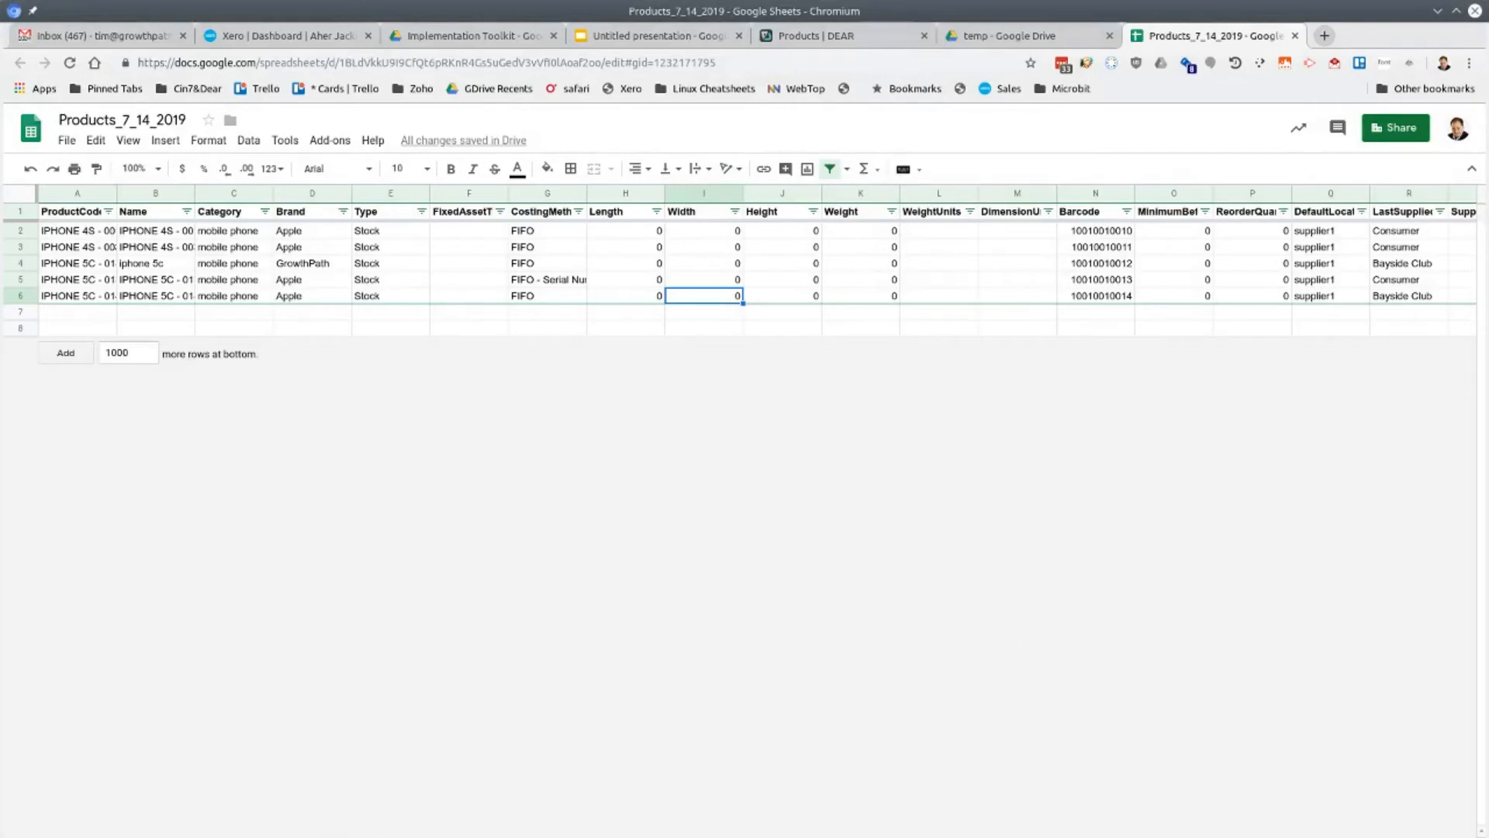
Switch to DEAR and import Products_7_14_2019_category_changes.csv as an Inventory List from the Products page
{"action": "left_click", "coordinate": [842, 33]}
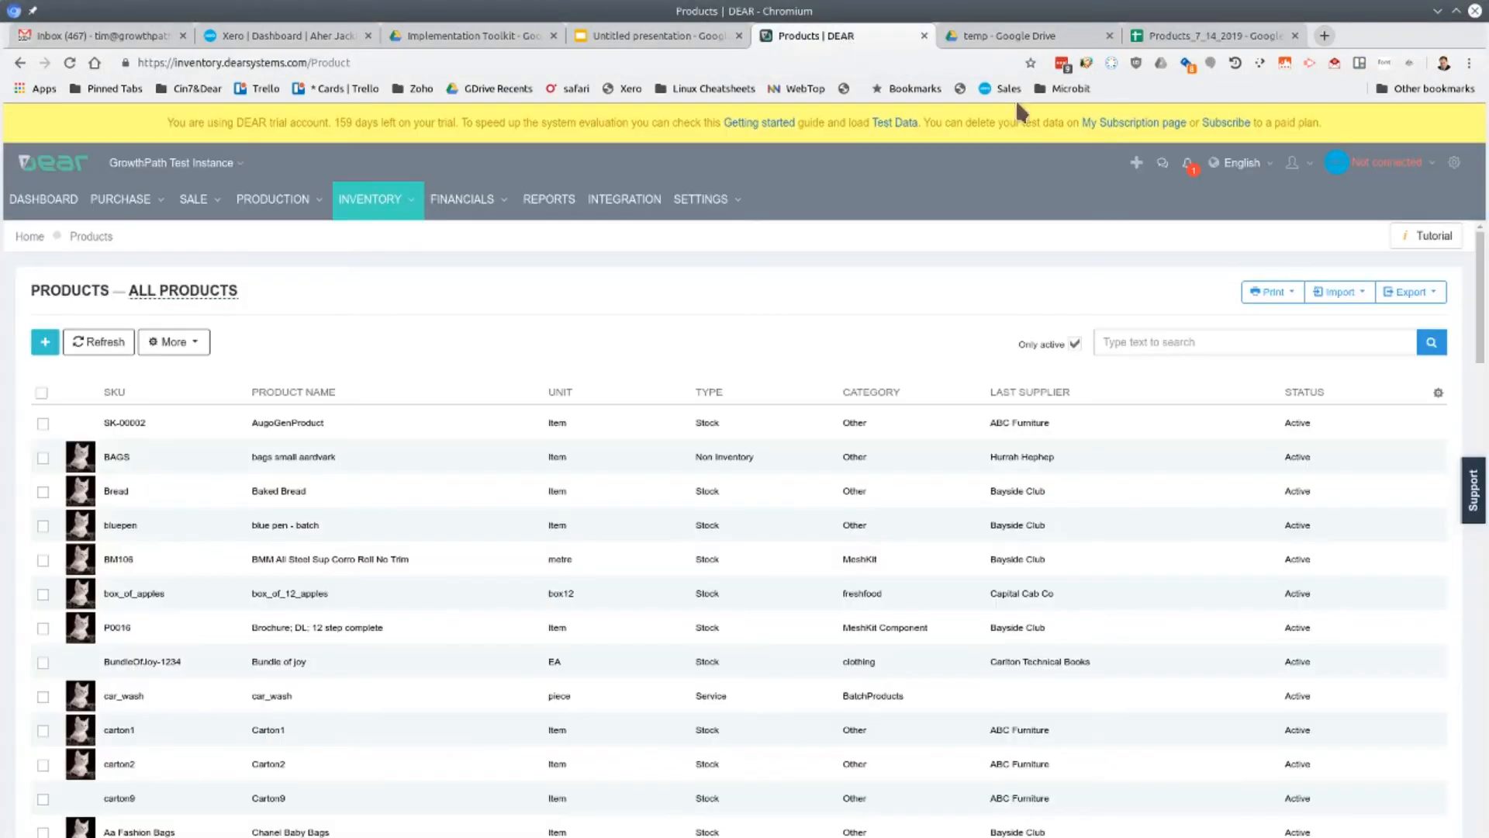
{"action": "left_click", "coordinate": [1340, 291]}
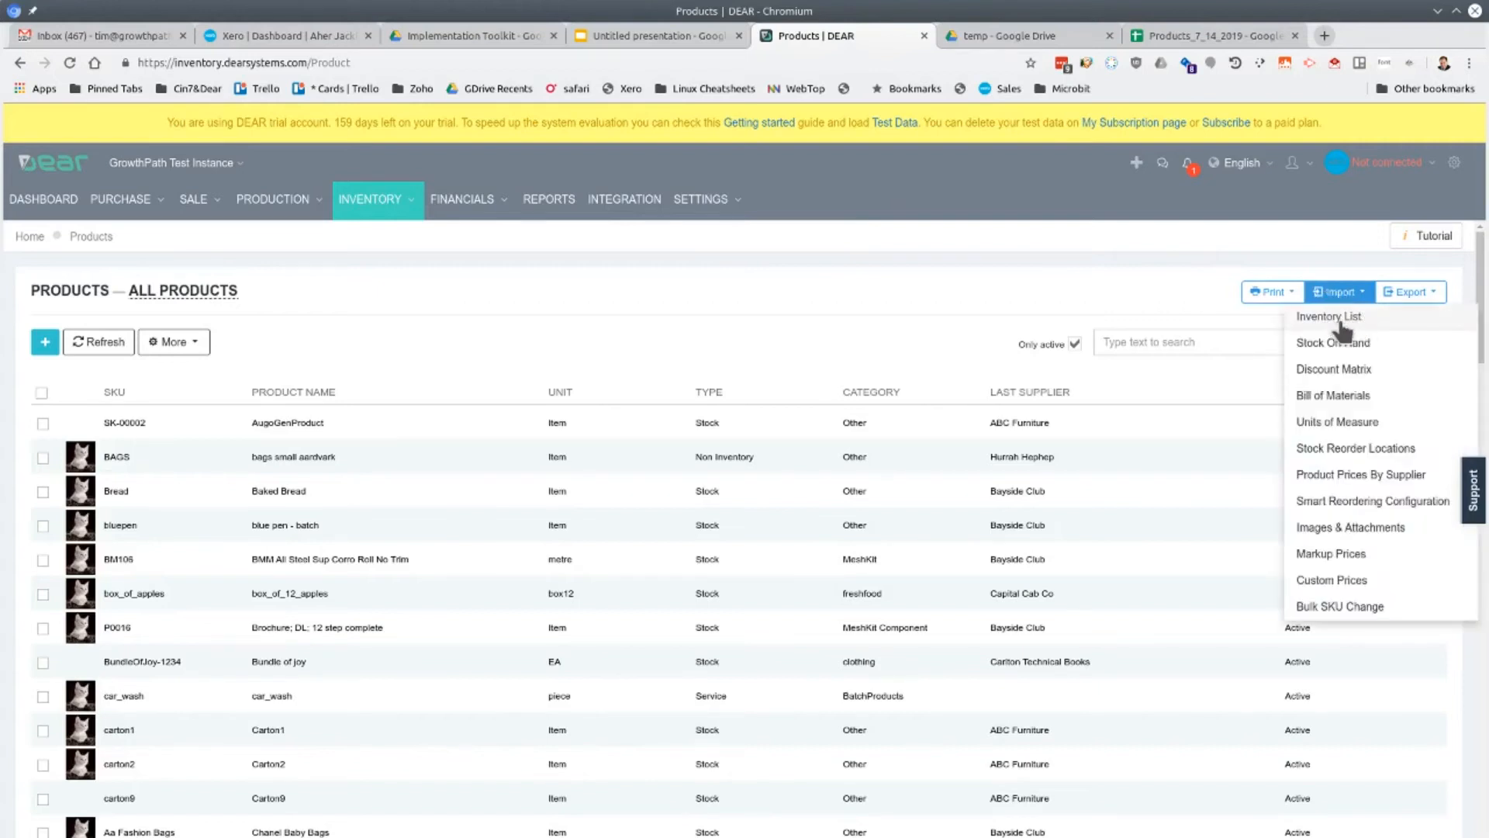
{"action": "left_click", "coordinate": [1340, 318]}
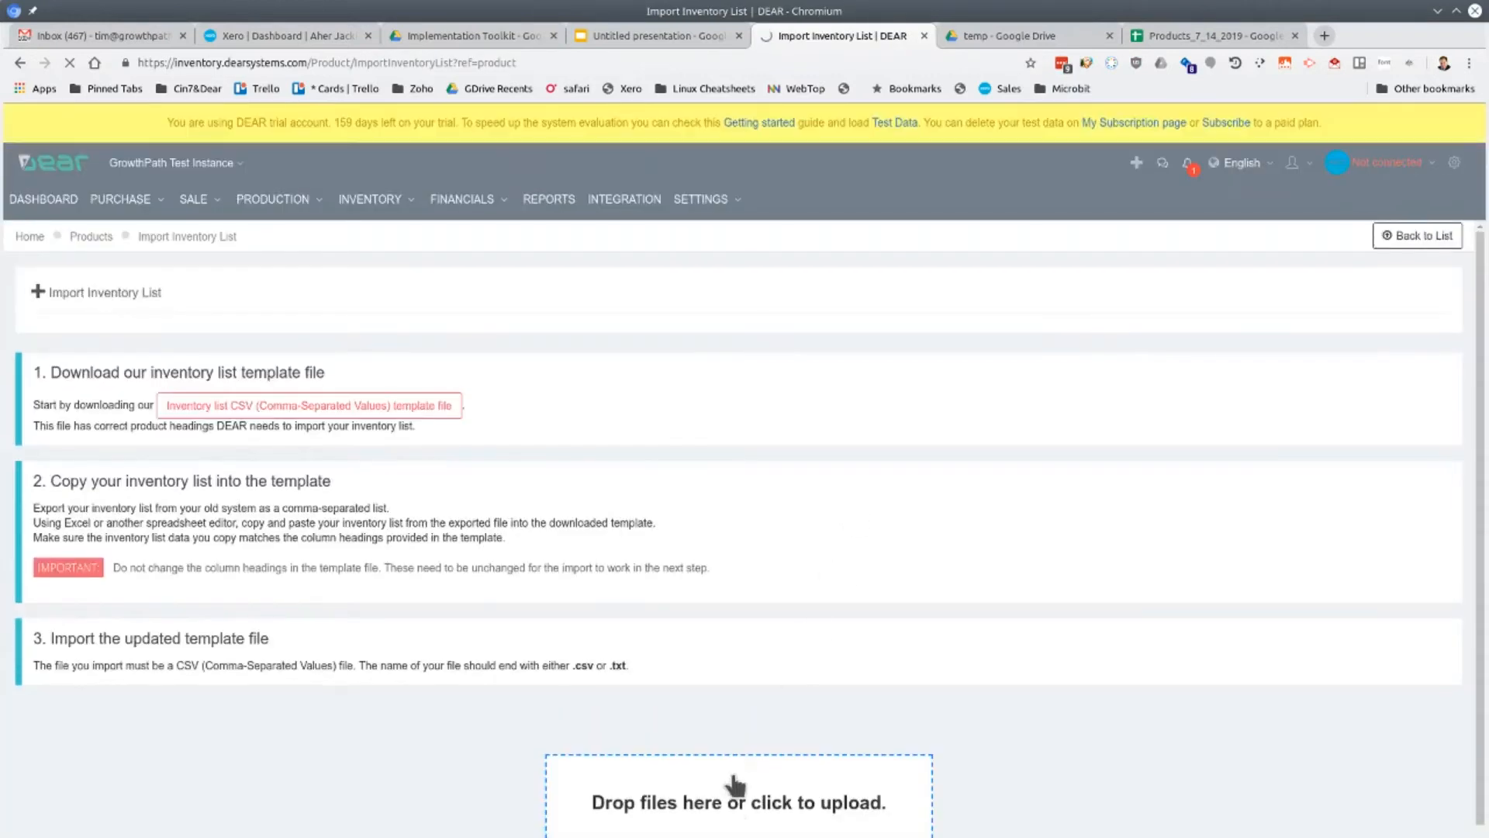
{"action": "left_click", "coordinate": [737, 791]}
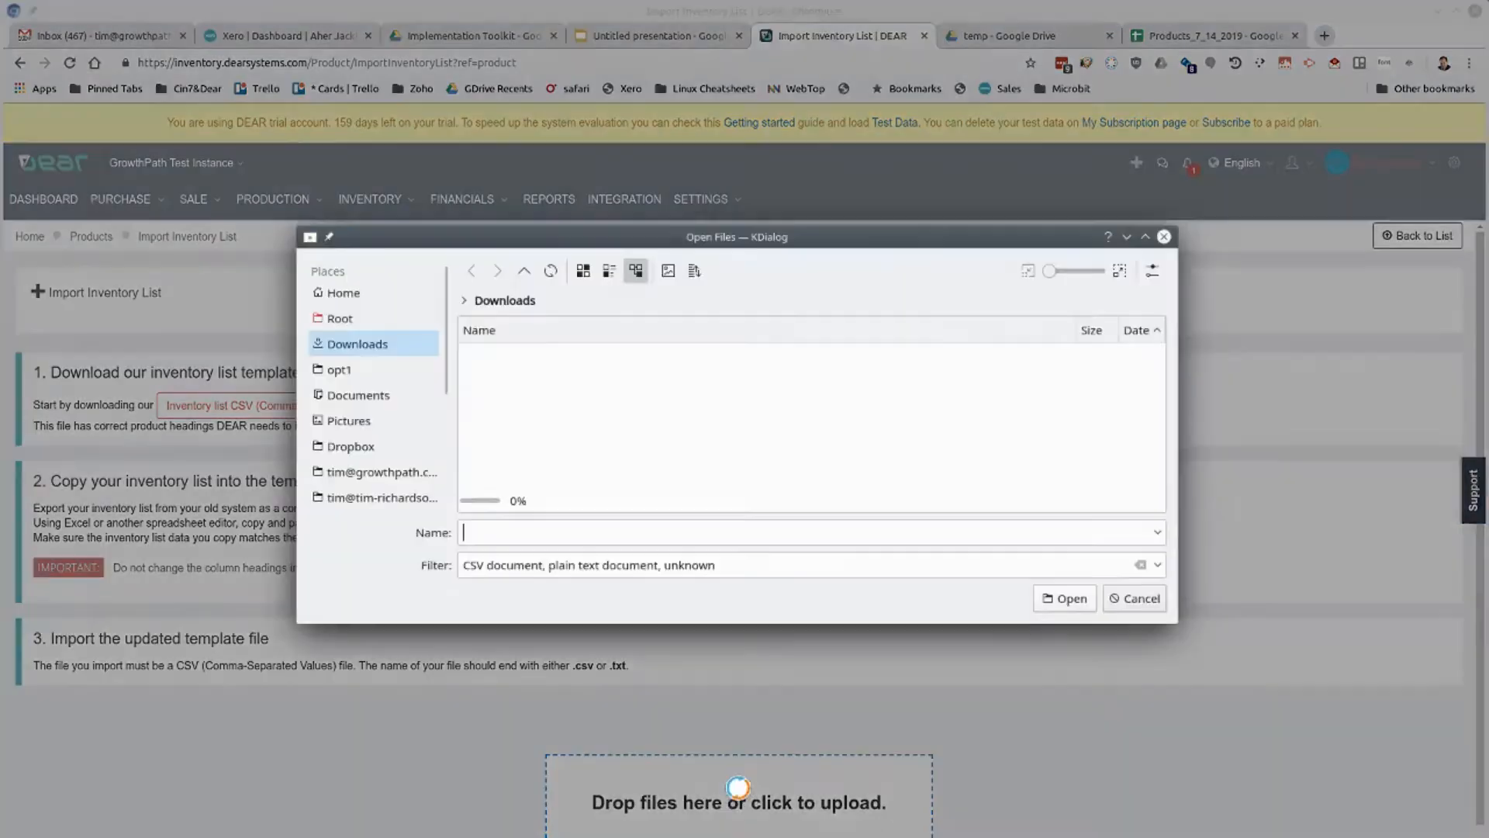
{"action": "left_click", "coordinate": [627, 392]}
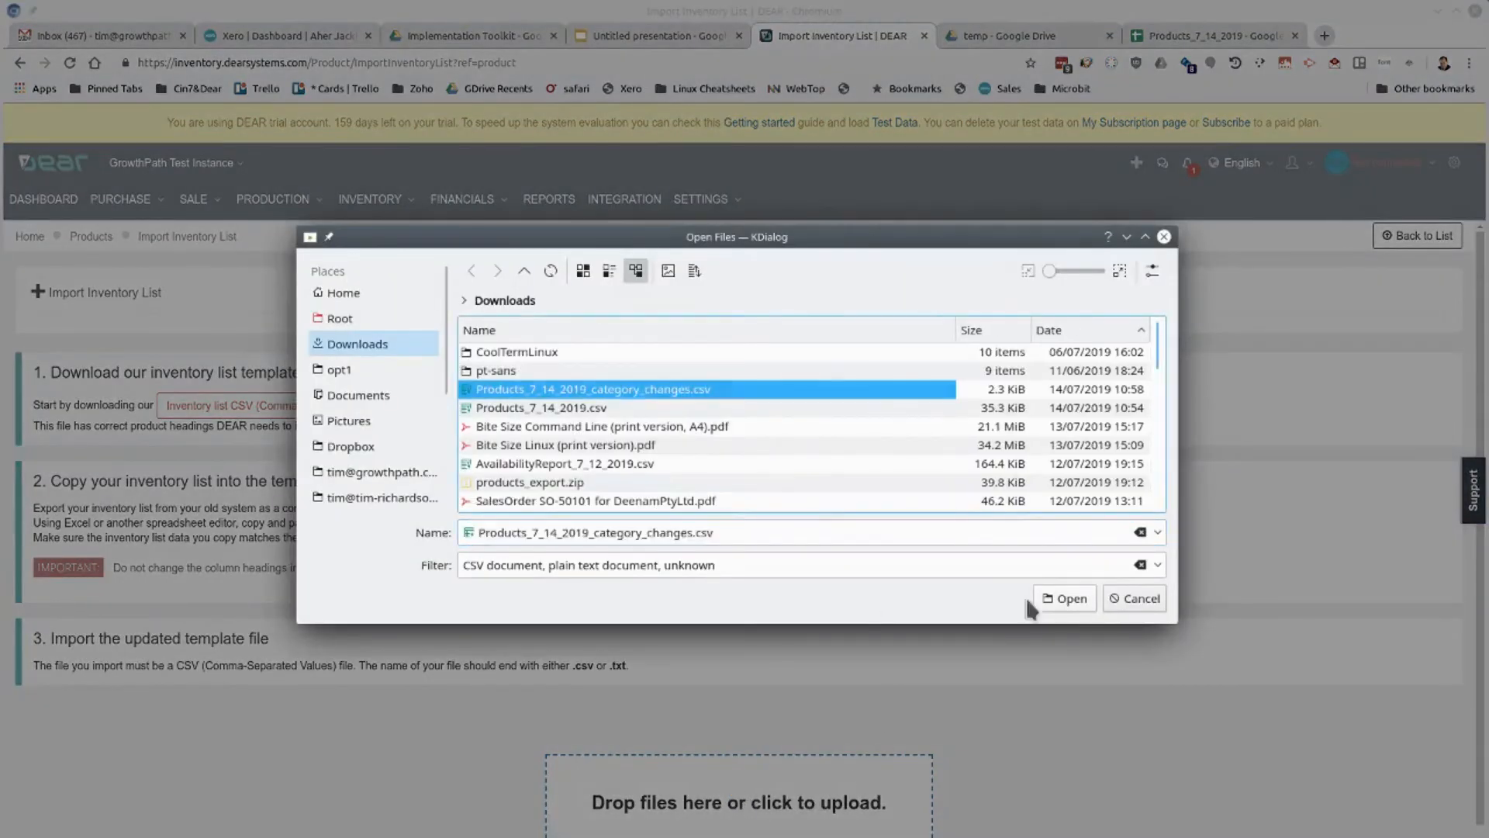
{"action": "left_click", "coordinate": [1066, 600]}
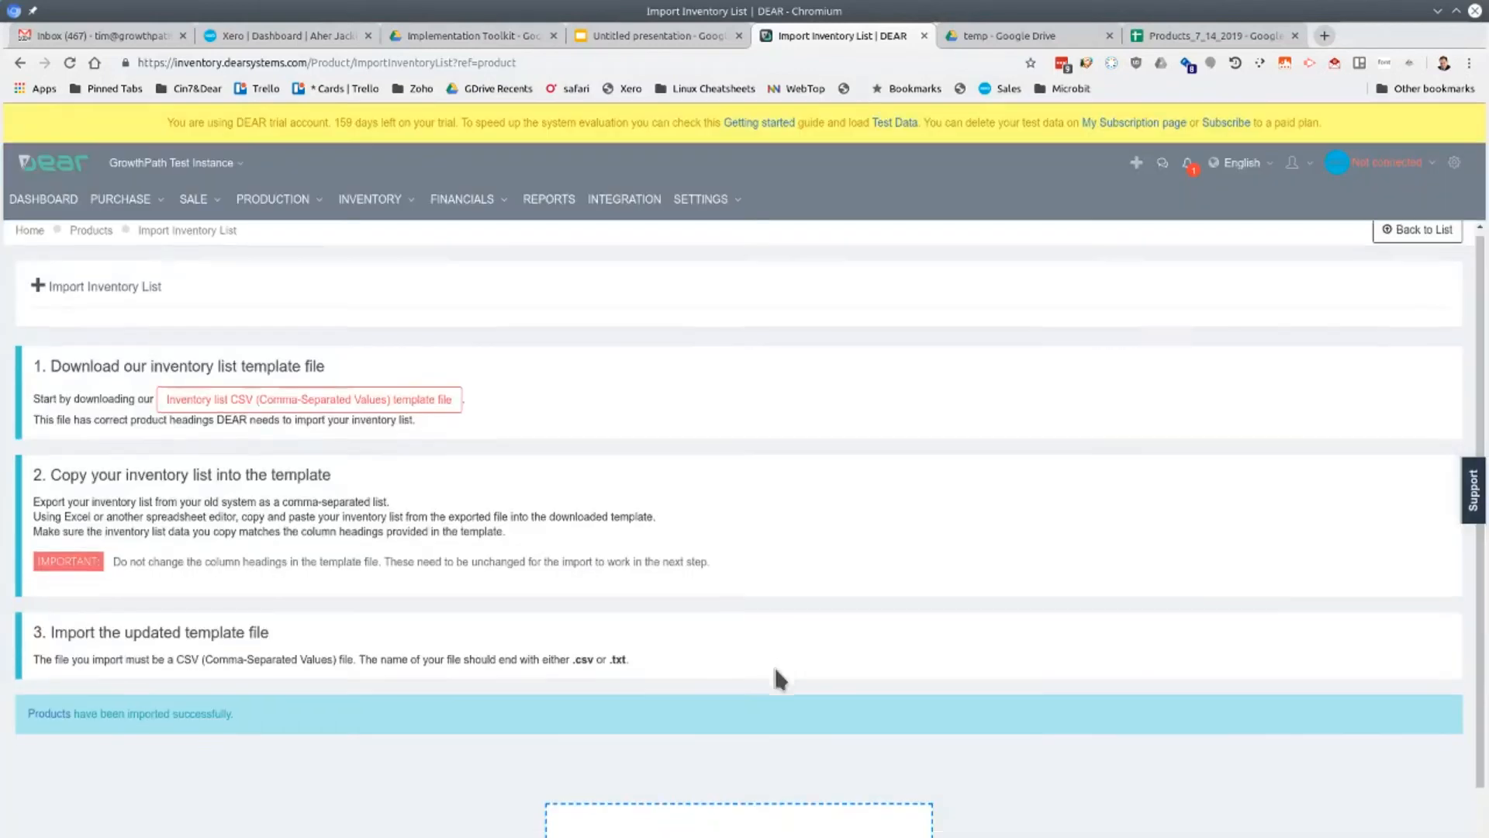
{"action": "scroll", "coordinate": [772, 666], "scroll_direction": "down", "scroll_amount": 3}
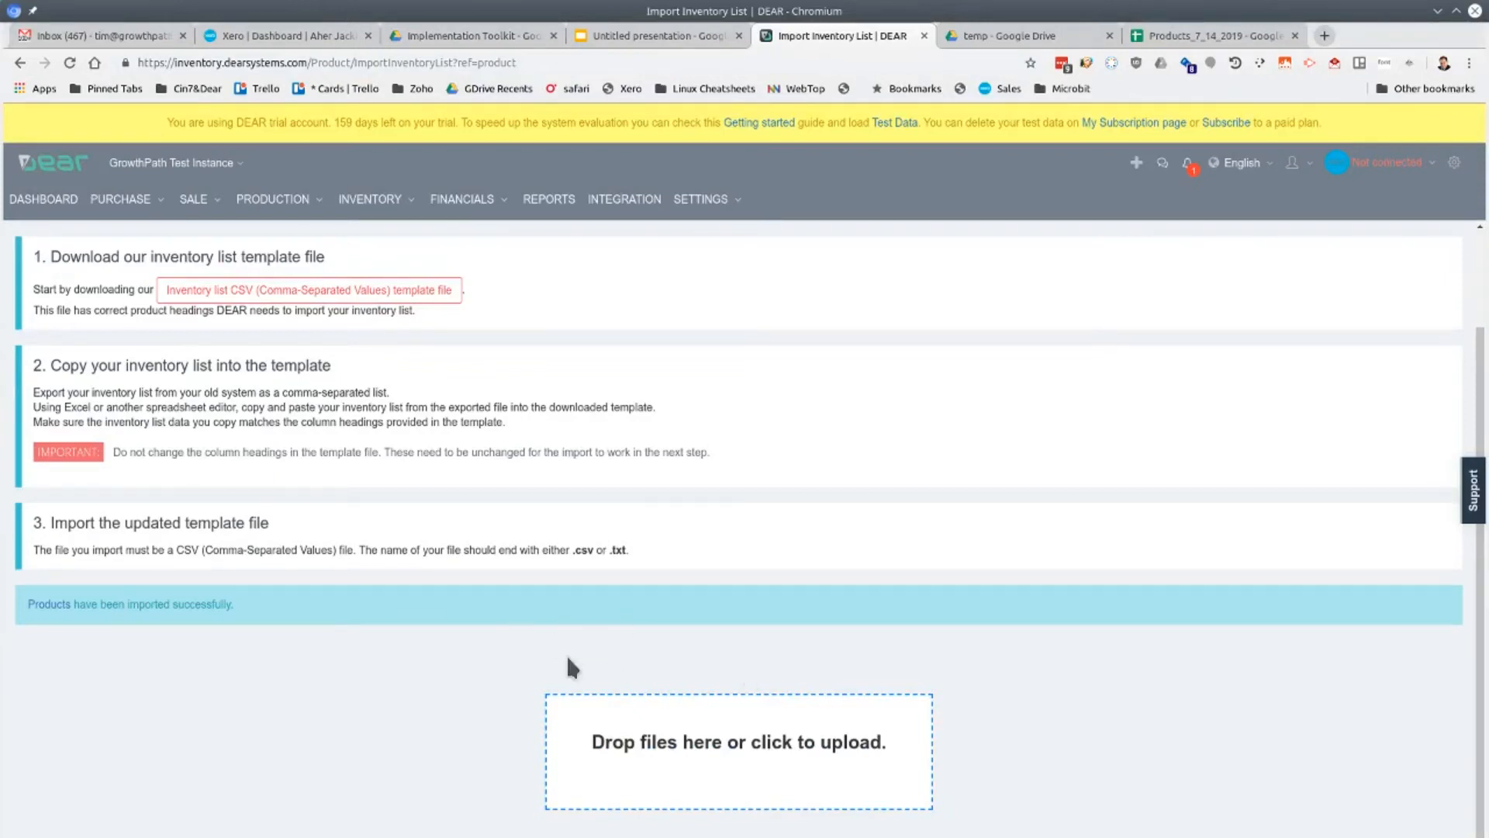
Open the All Products list and search it for "mobile"
{"action": "mouse_move", "coordinate": [392, 202]}
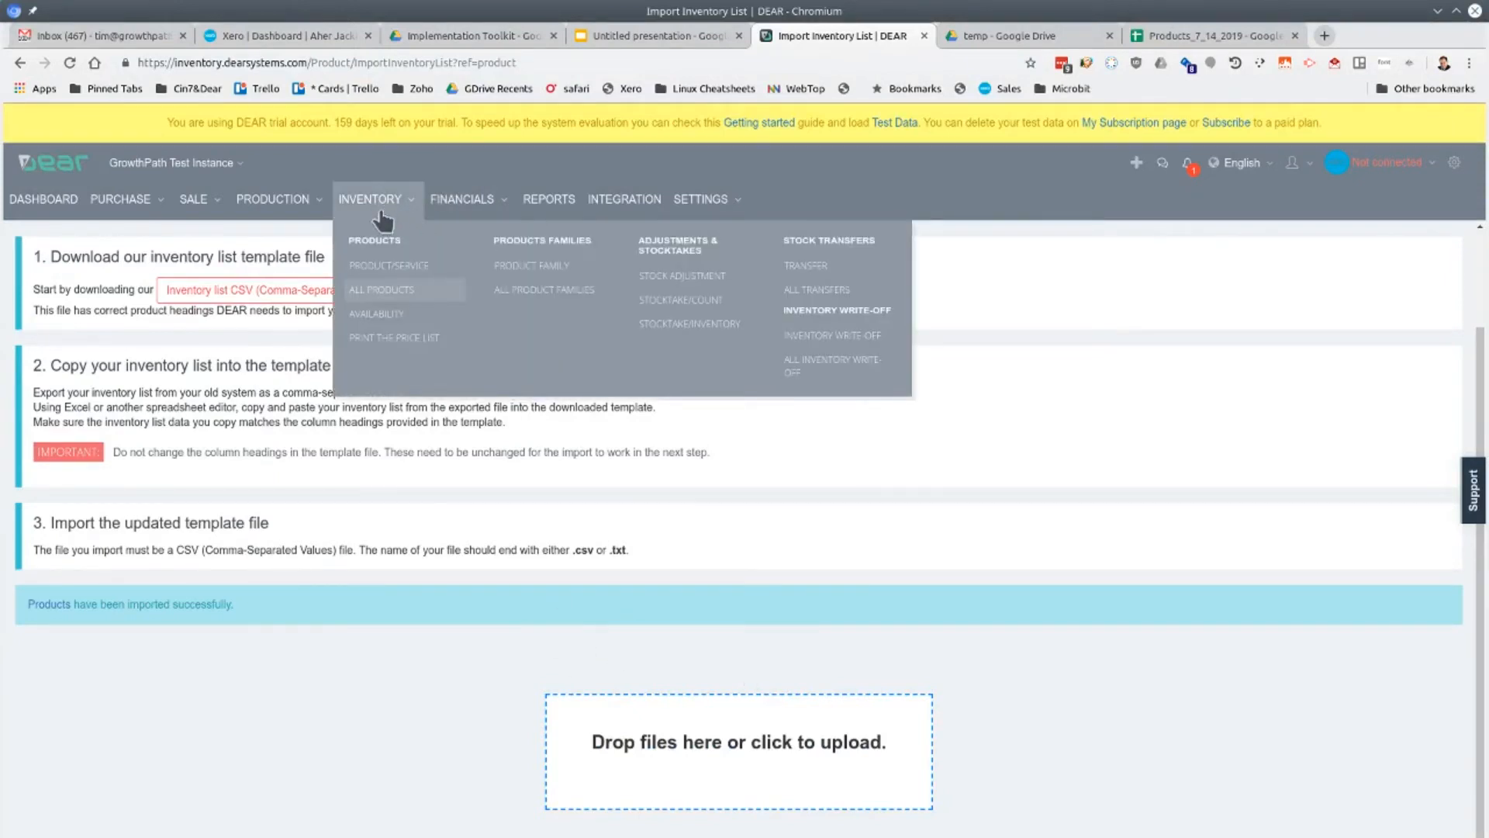
{"action": "left_click", "coordinate": [375, 291]}
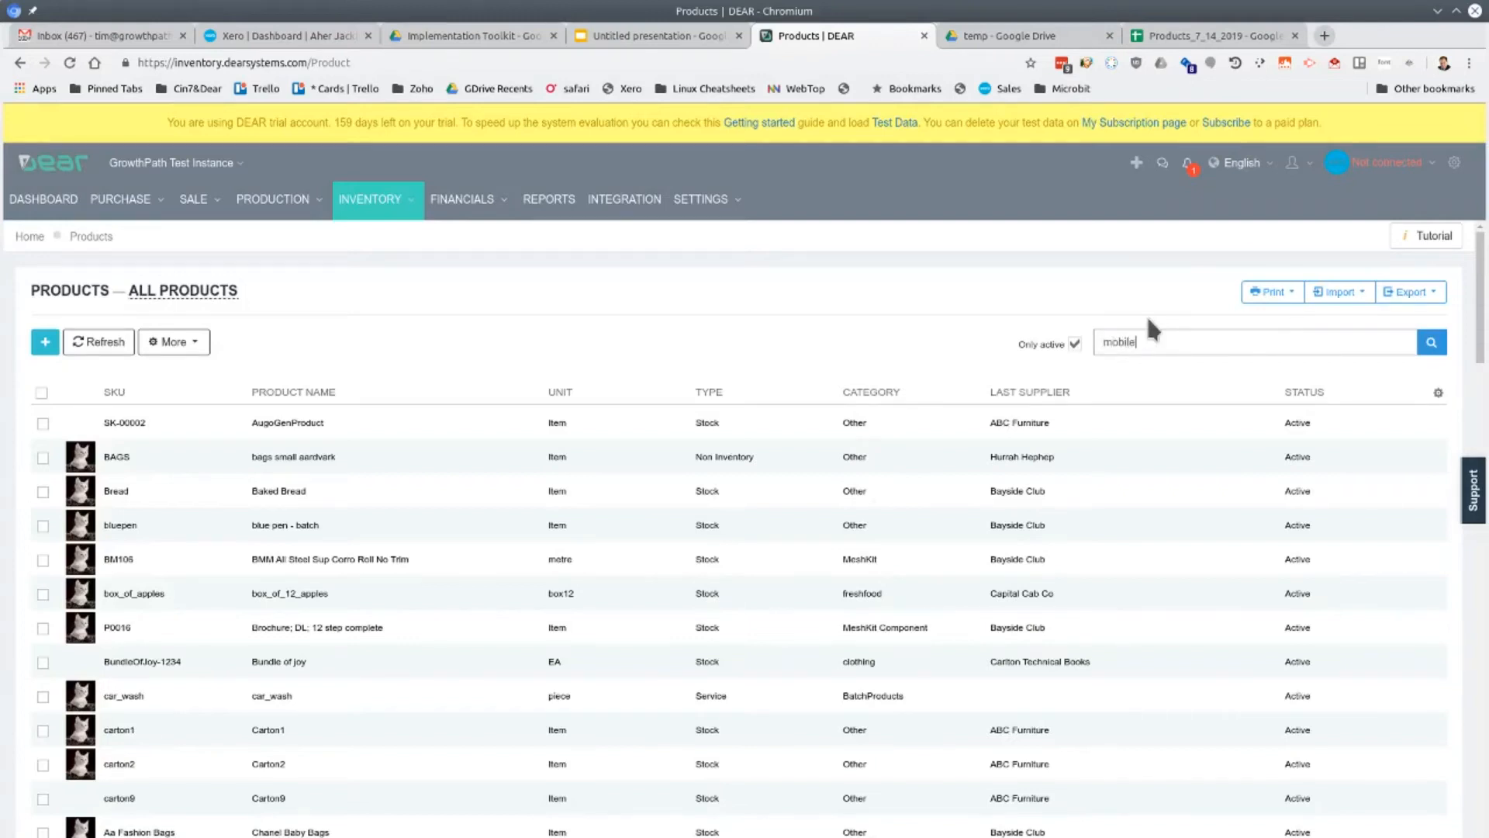
{"action": "key", "text": "Return"}
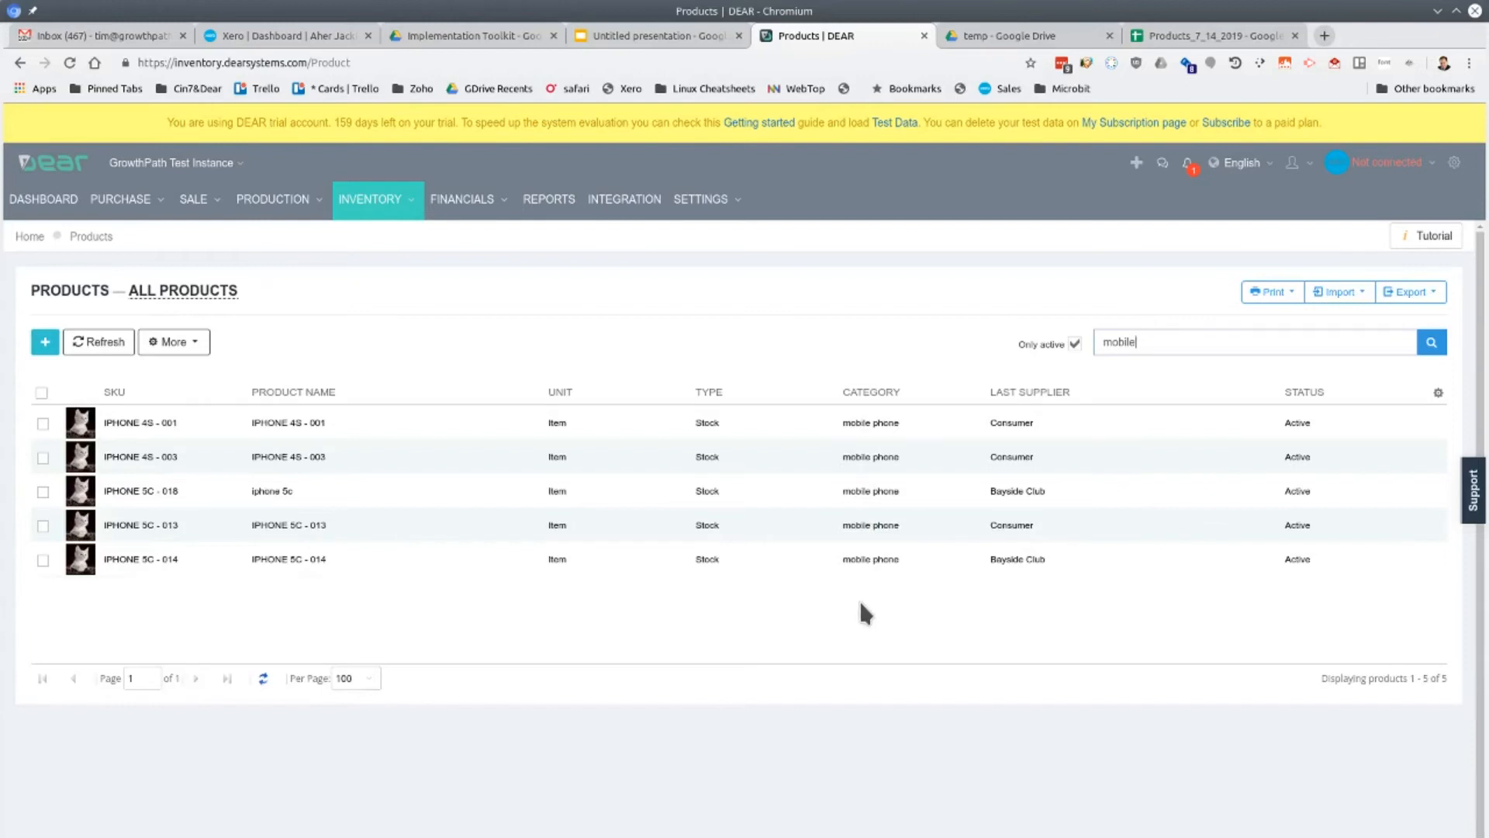
{"action": "left_click", "coordinate": [1437, 394]}
{"action": "mouse_move", "coordinate": [1361, 607]}
{"action": "scroll", "coordinate": [1363, 612], "scroll_direction": "down", "scroll_amount": 5}
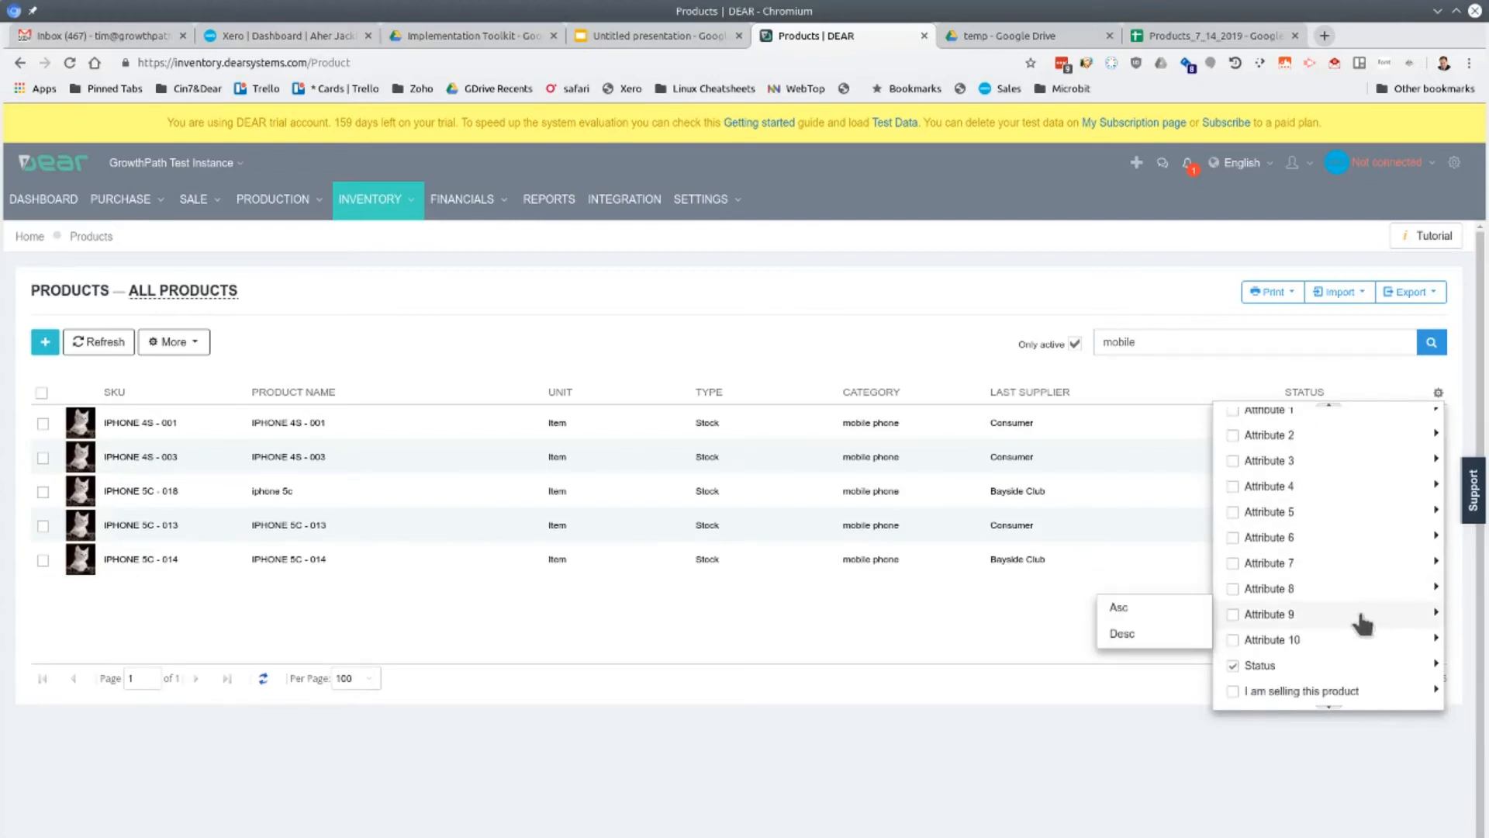
{"action": "scroll", "coordinate": [1363, 620], "scroll_direction": "up", "scroll_amount": 5}
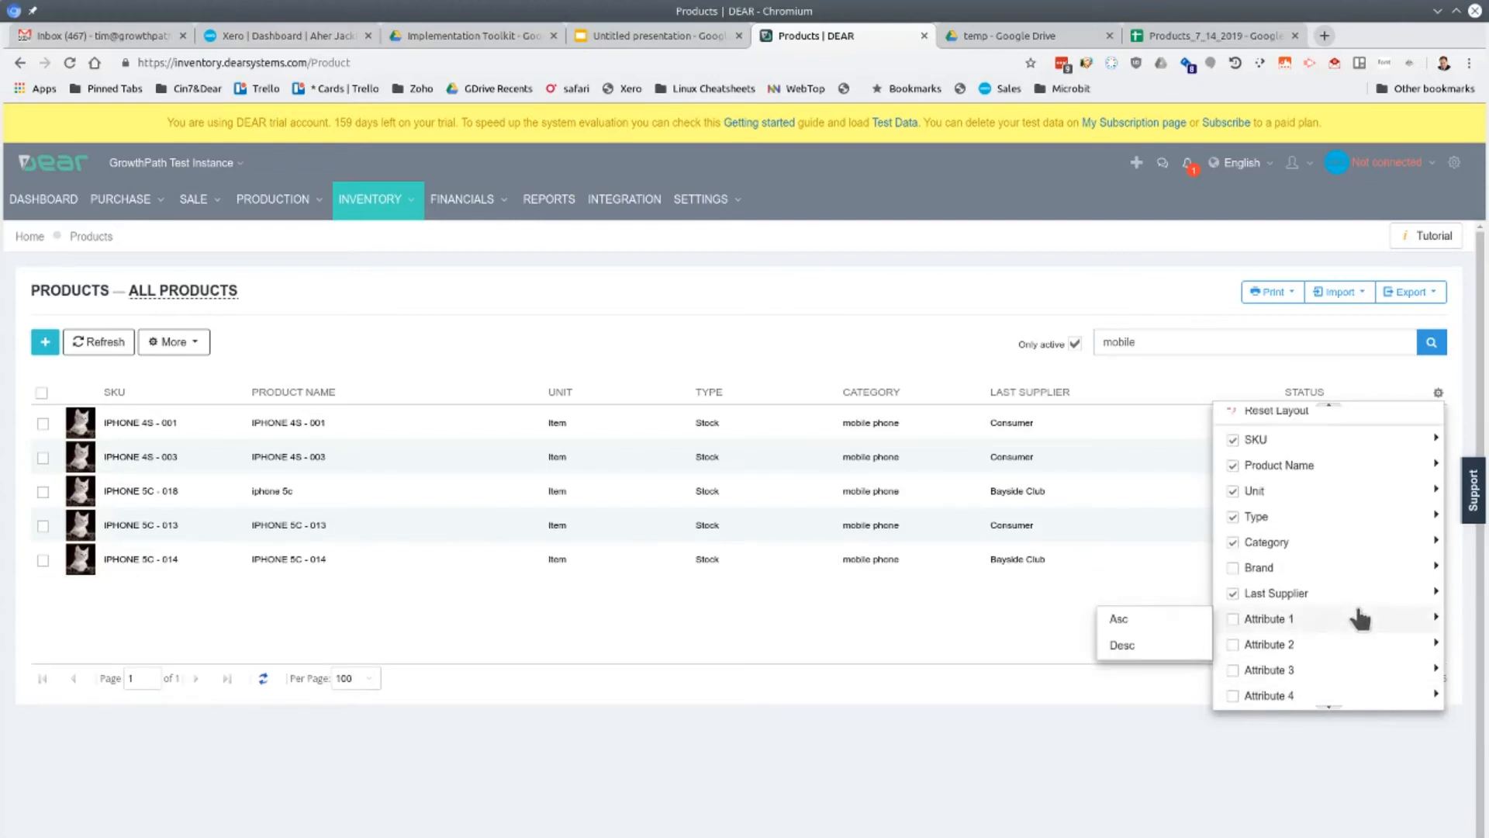
{"action": "left_click", "coordinate": [949, 745]}
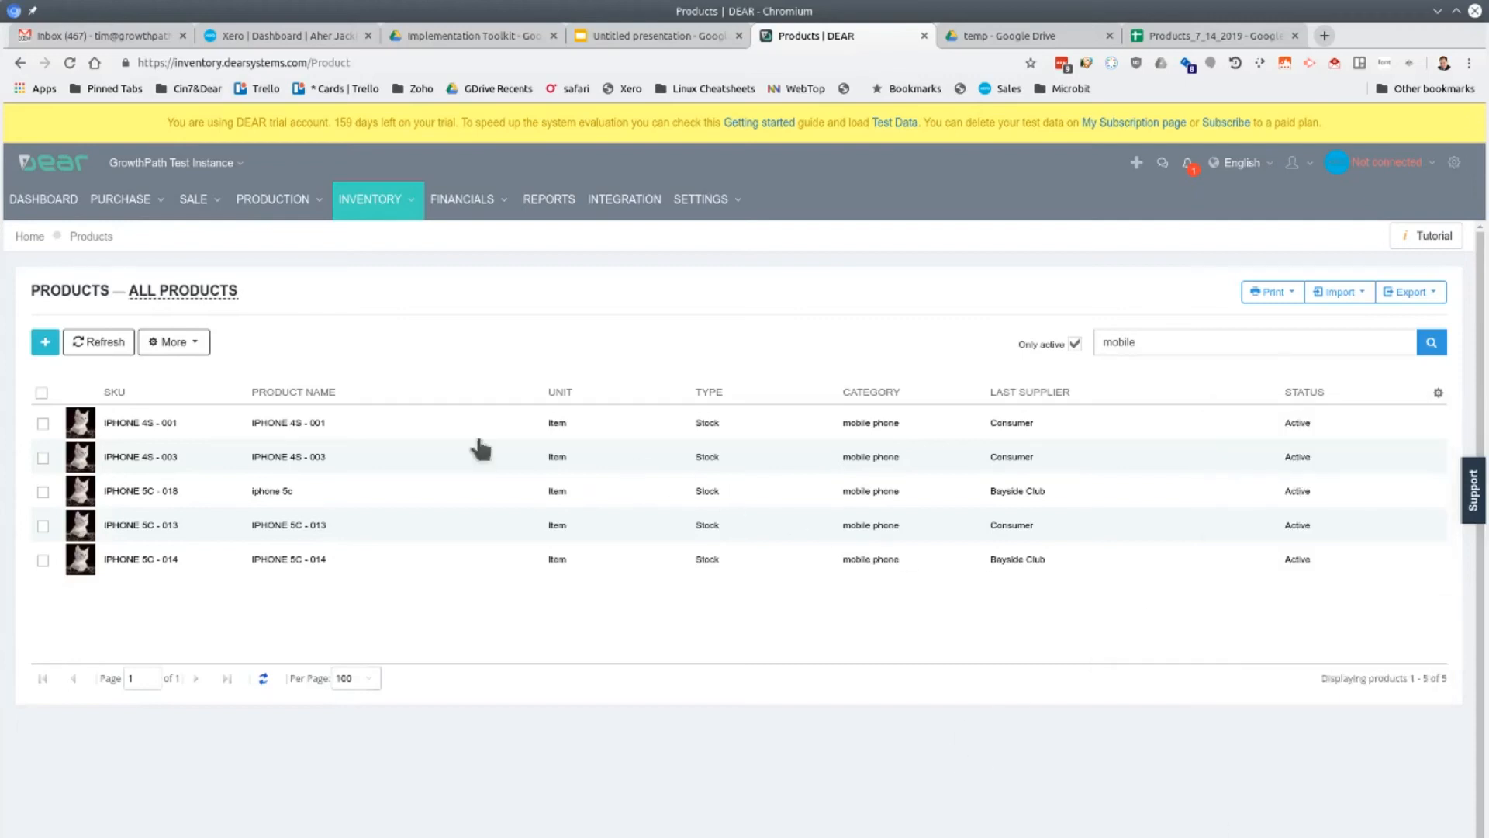
Check the category and barcode in the details of product IPHONE 4S - 001 and return to the product list
{"action": "left_click", "coordinate": [307, 425]}
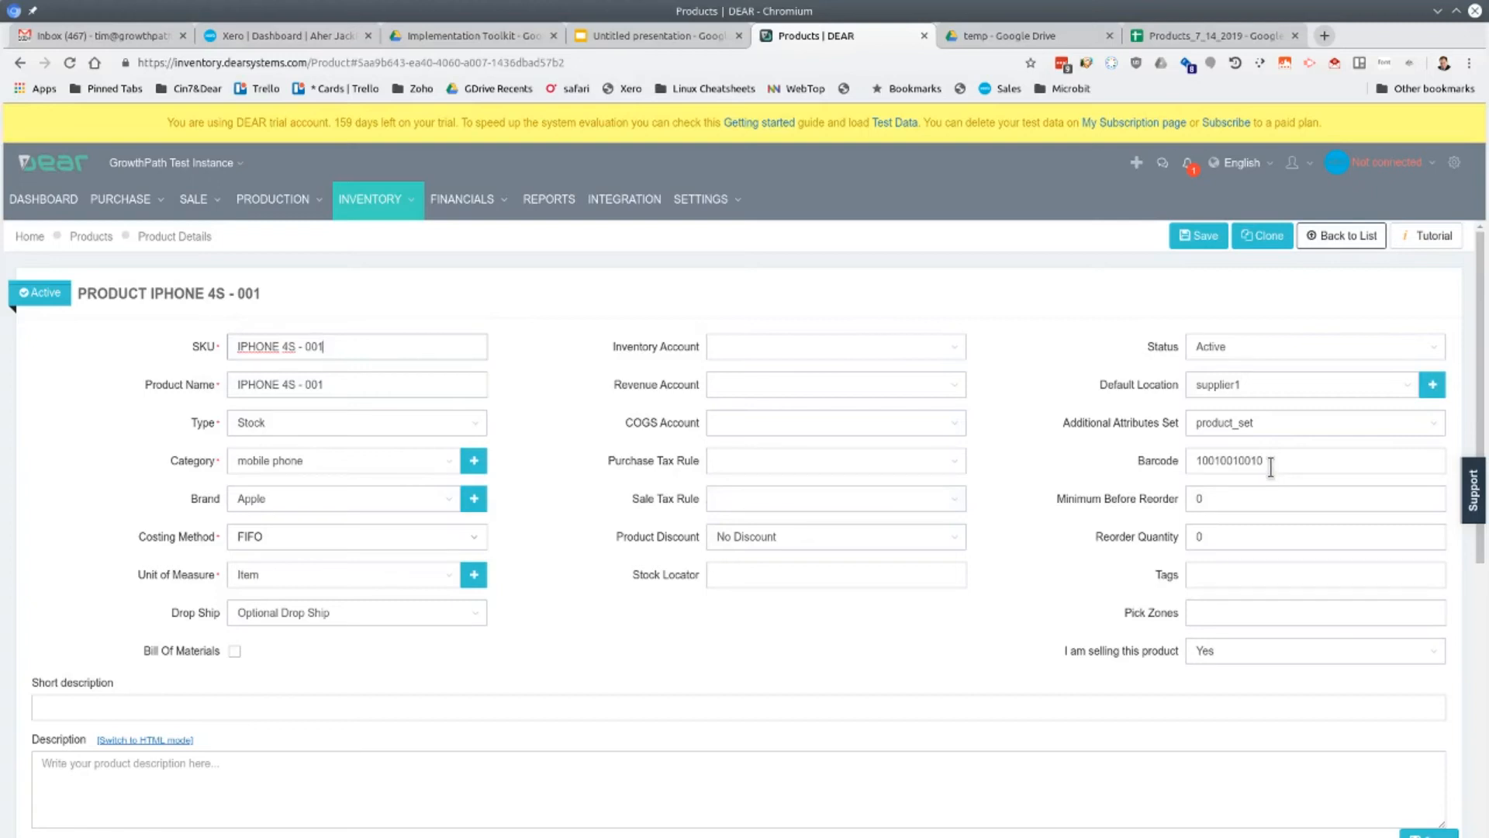
{"action": "left_click", "coordinate": [1343, 242]}
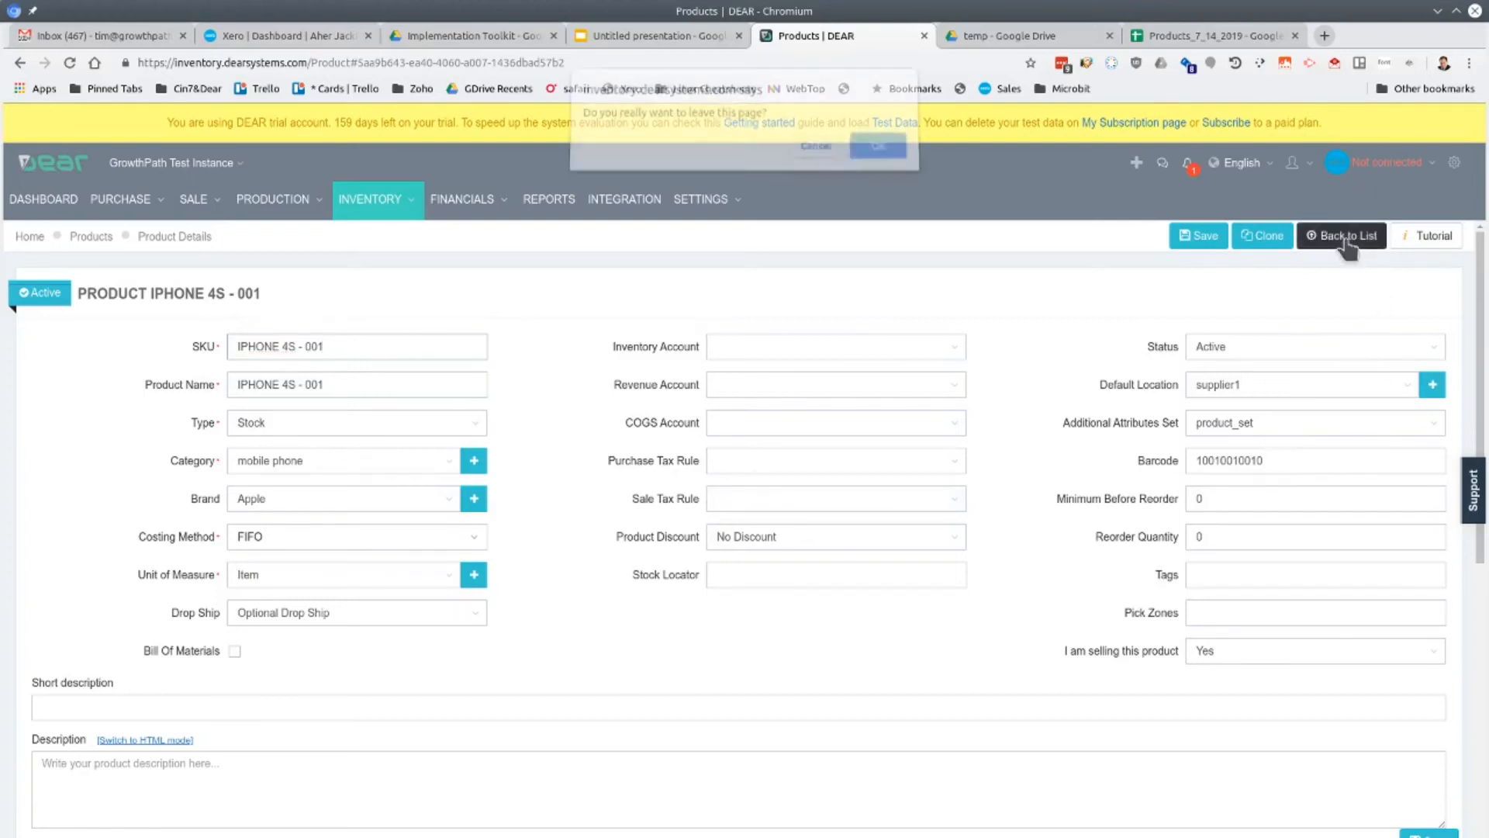
{"action": "left_click", "coordinate": [892, 155]}
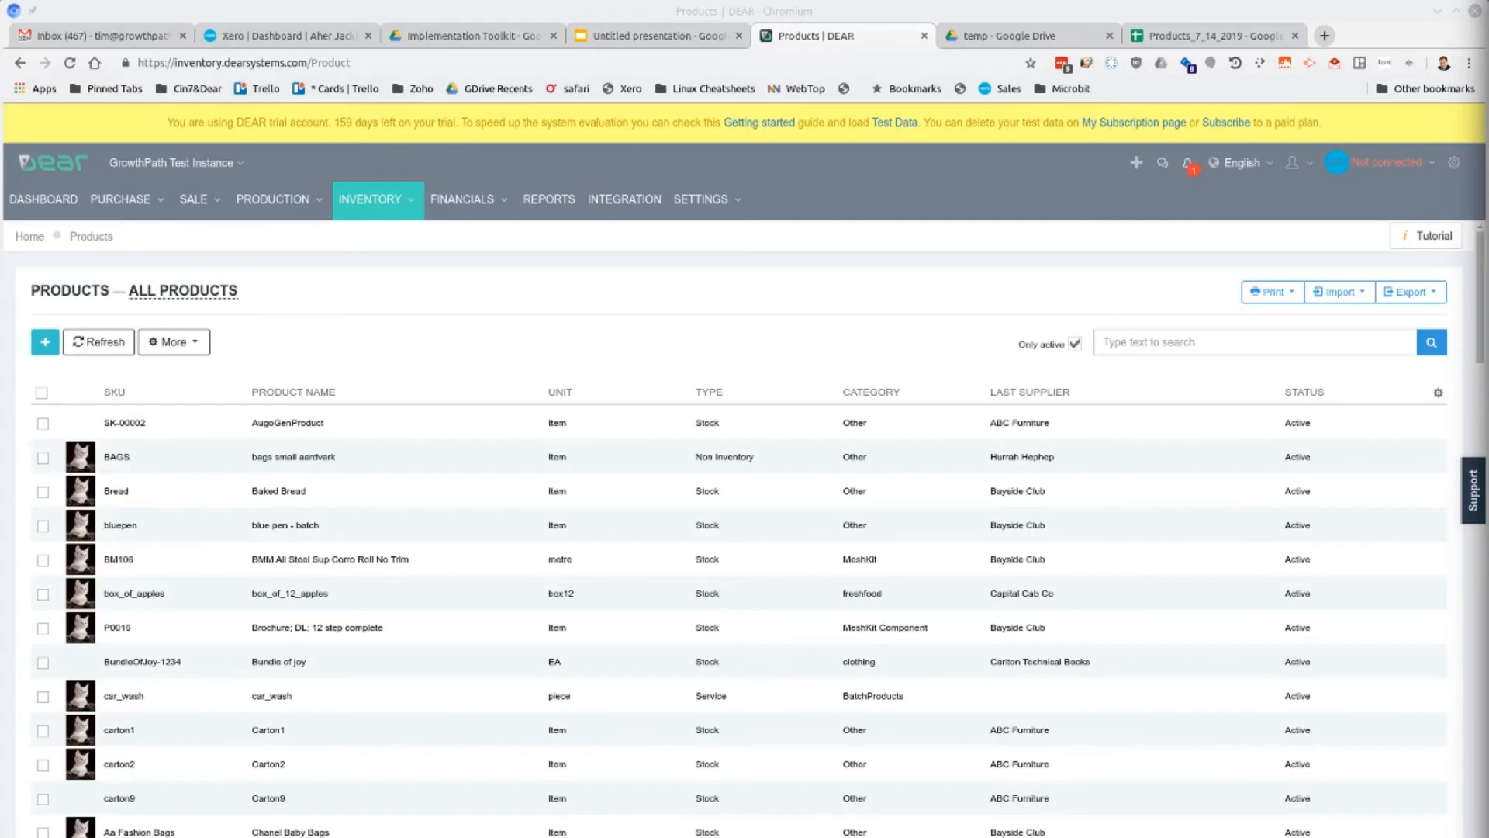
Delete the mobile_phone category from the Product Categories reference book and leave the page
{"action": "mouse_move", "coordinate": [706, 203]}
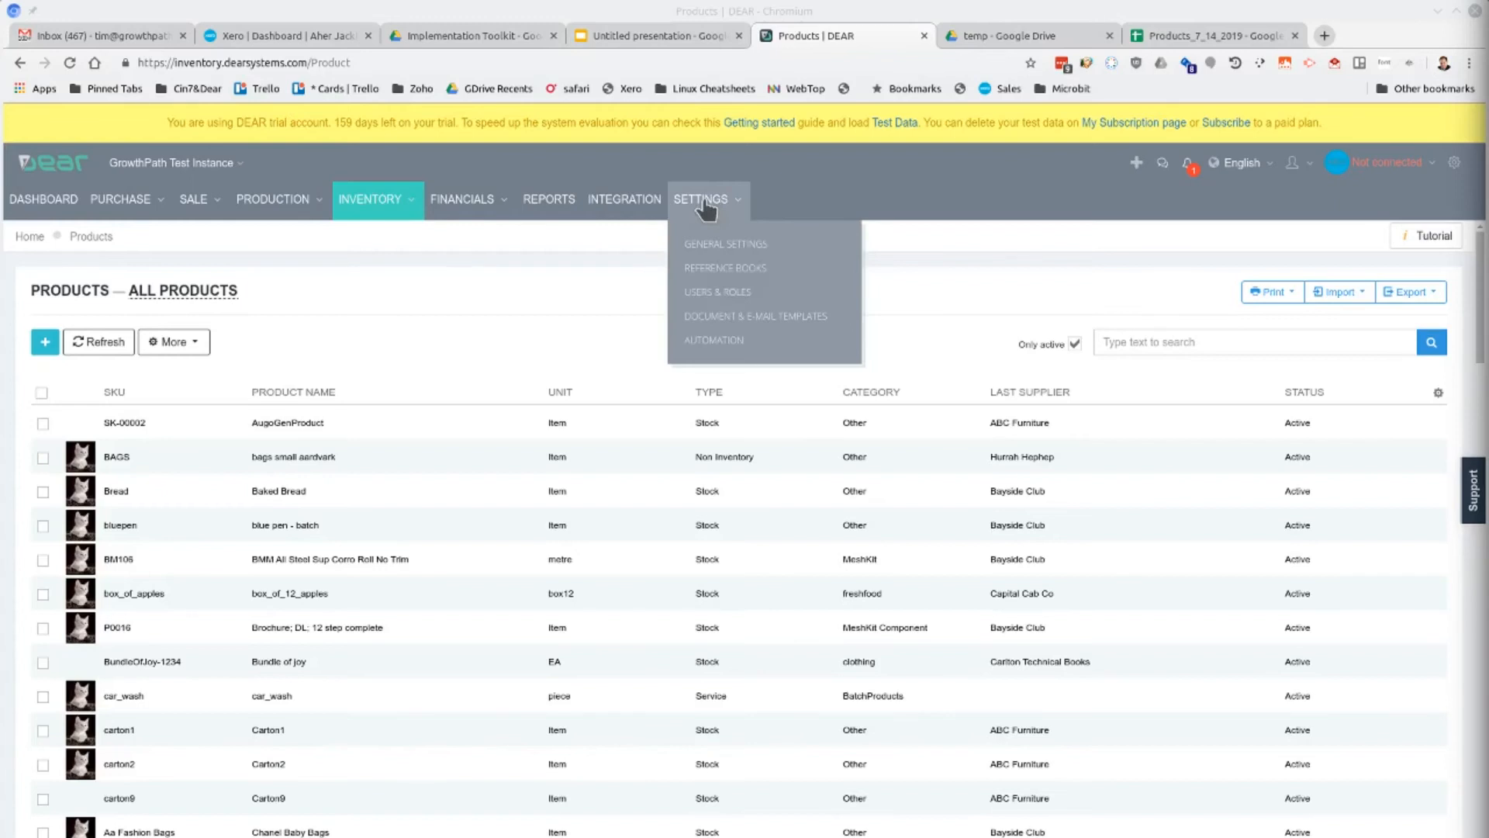
{"action": "left_click", "coordinate": [726, 267]}
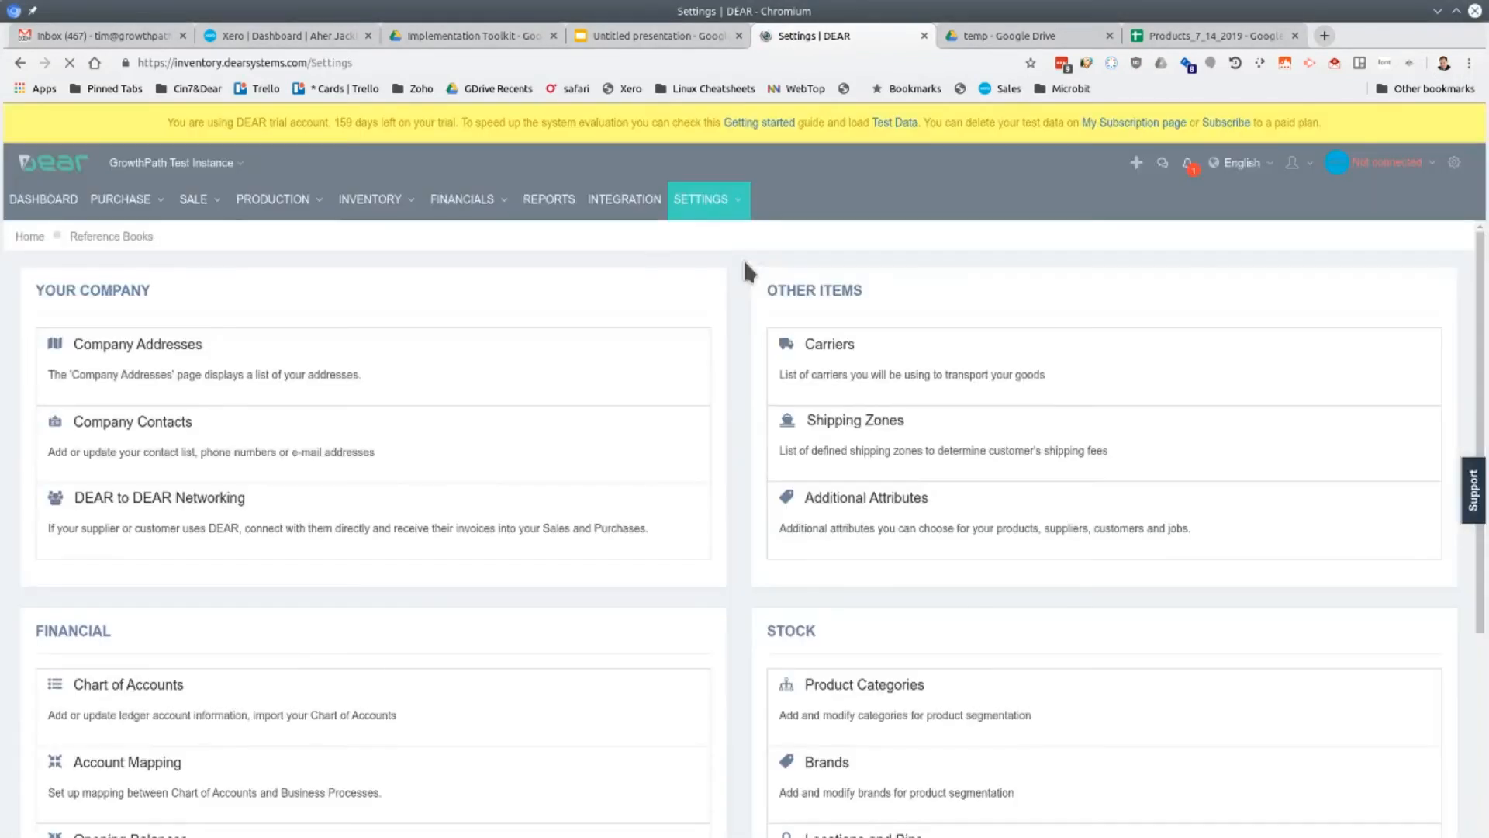
{"action": "left_click", "coordinate": [873, 700]}
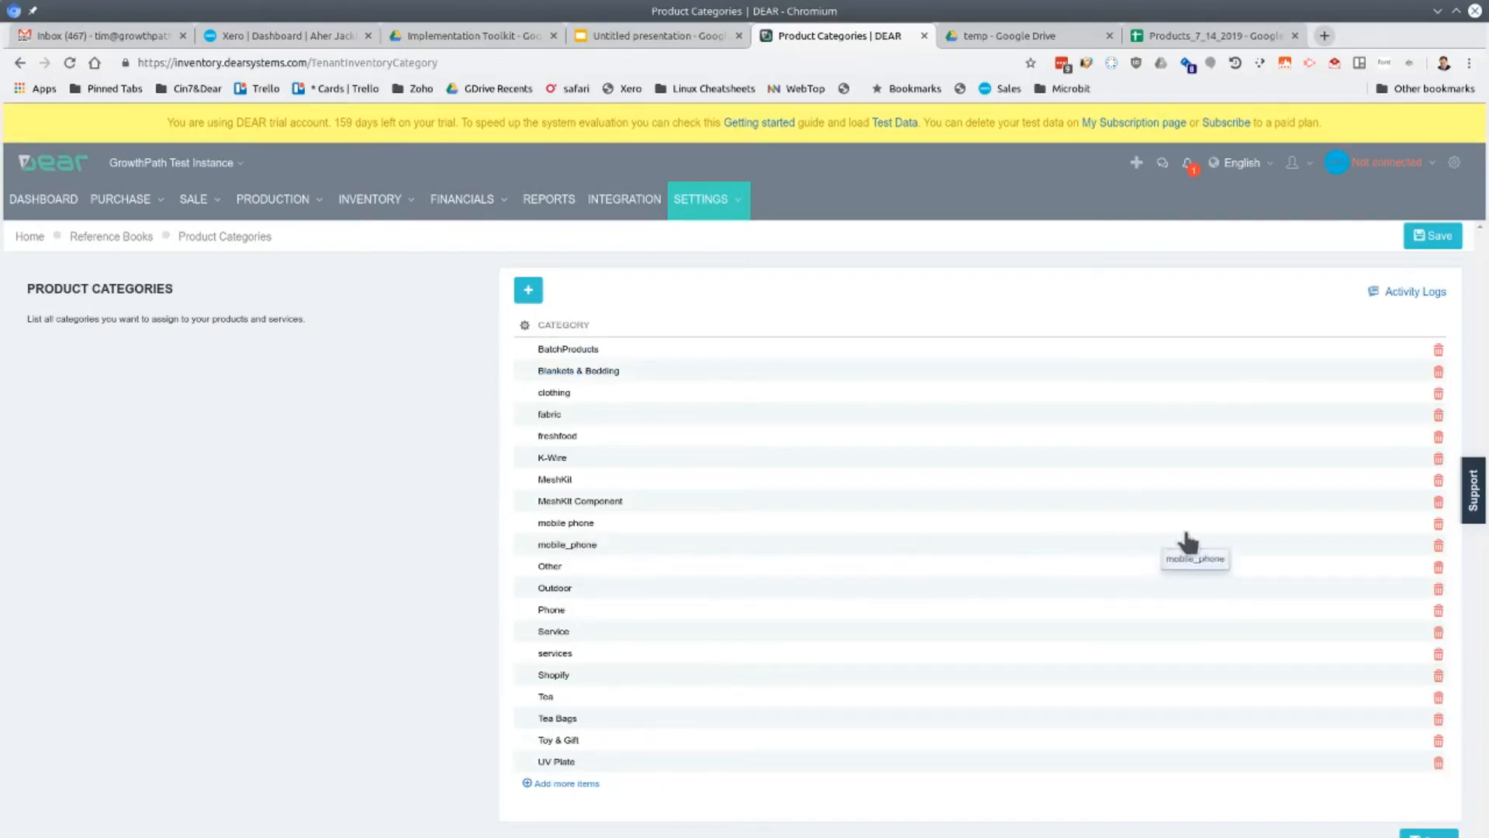
{"action": "left_click", "coordinate": [1438, 545]}
{"action": "left_click", "coordinate": [686, 582]}
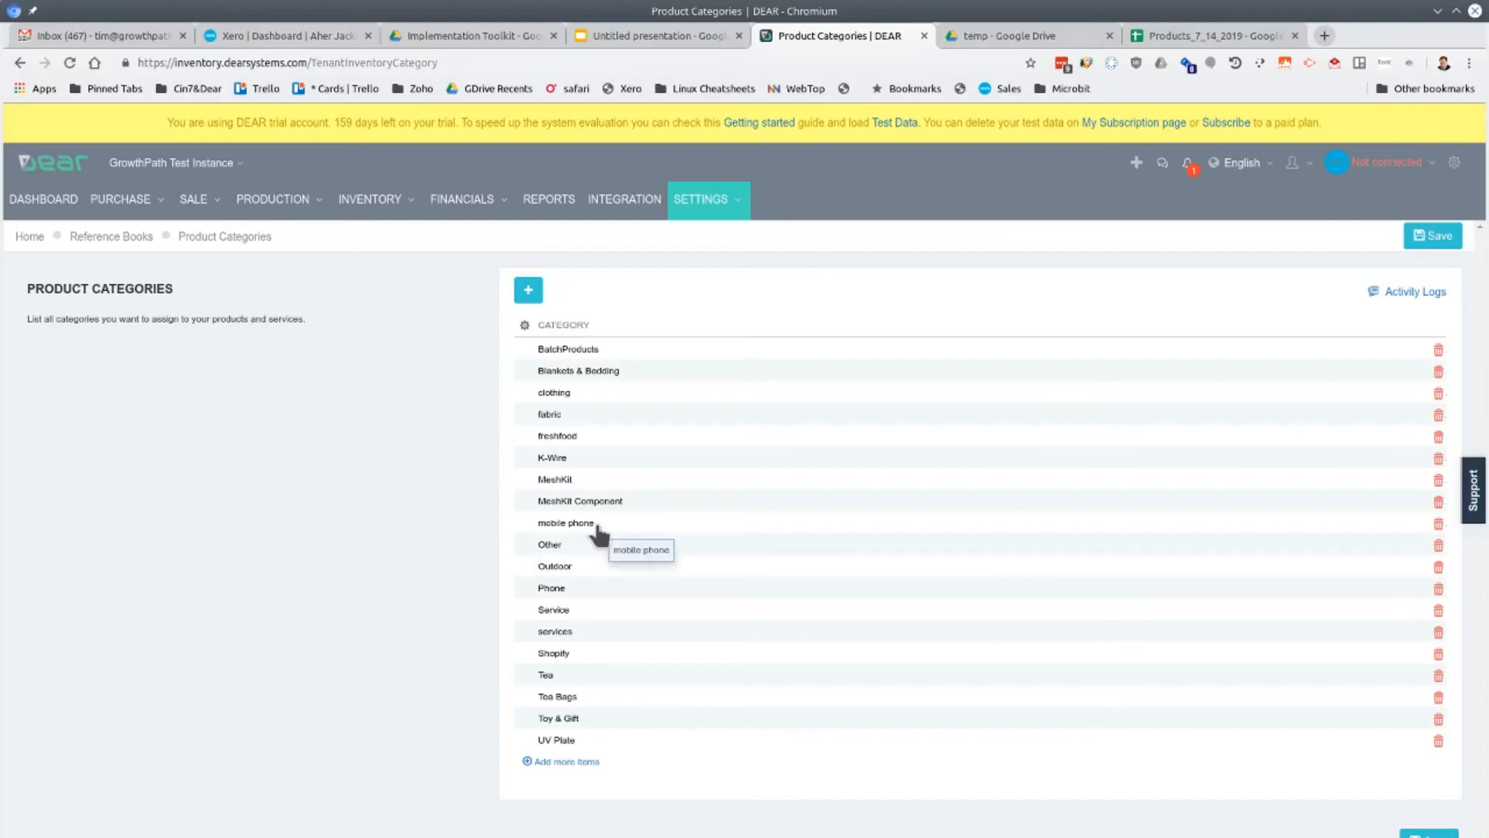
{"action": "left_click", "coordinate": [47, 199]}
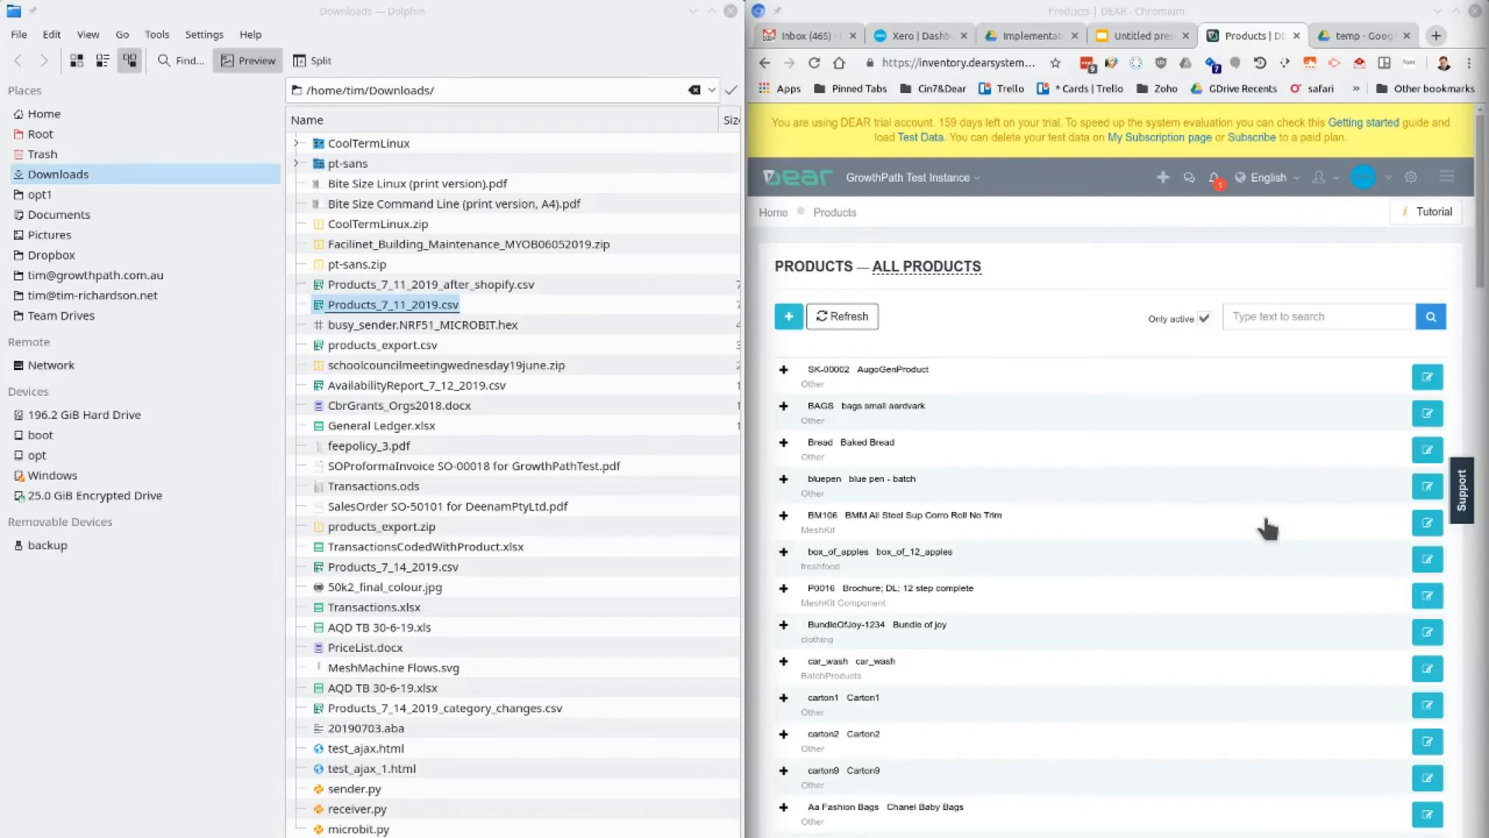
Switch to the Dolphin file manager and open Products_7_11_2019.csv from Downloads in Excel
{"action": "right_click", "coordinate": [374, 304]}
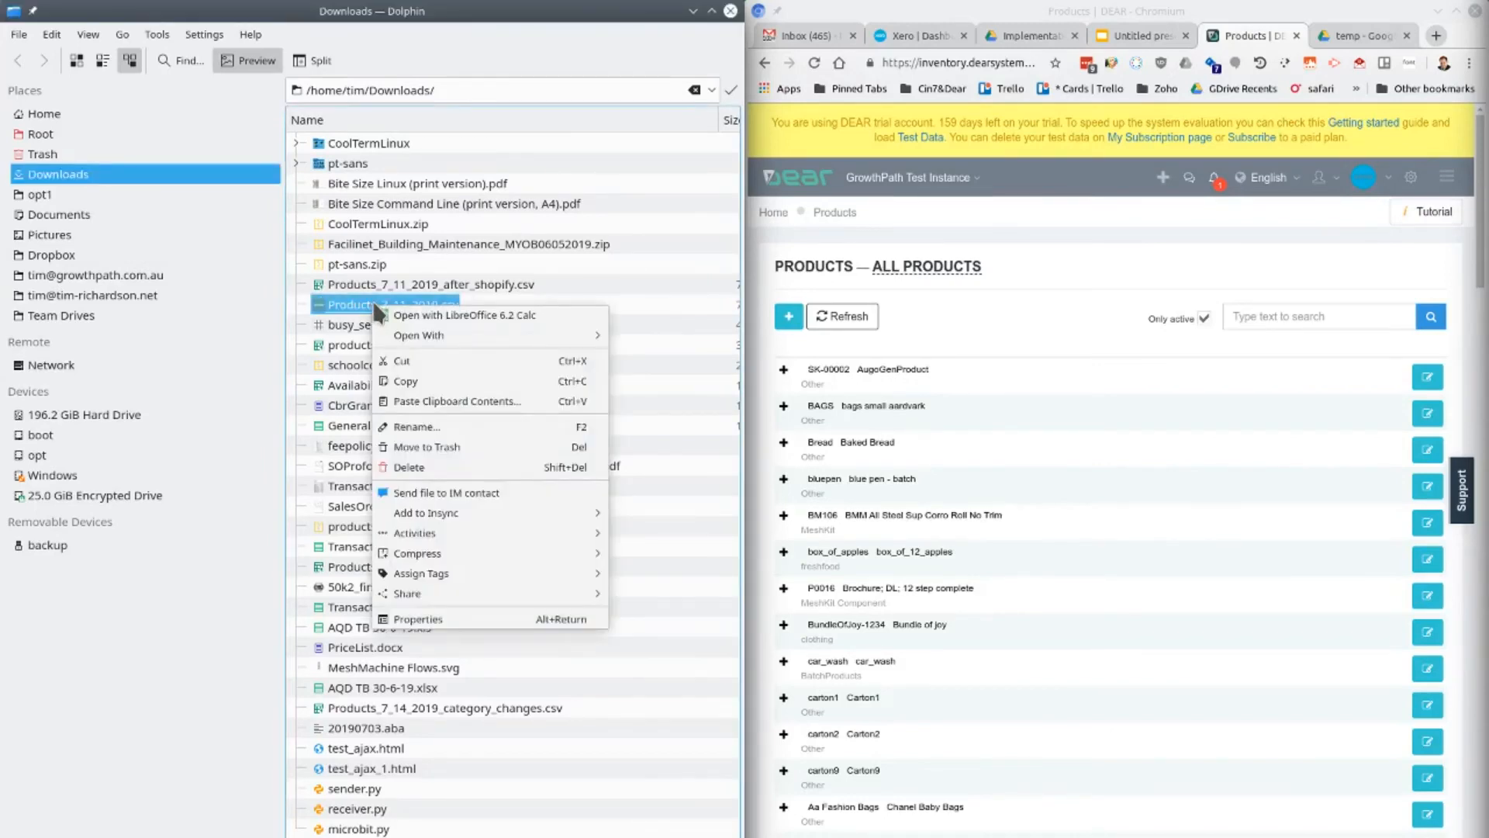
{"action": "mouse_move", "coordinate": [405, 341]}
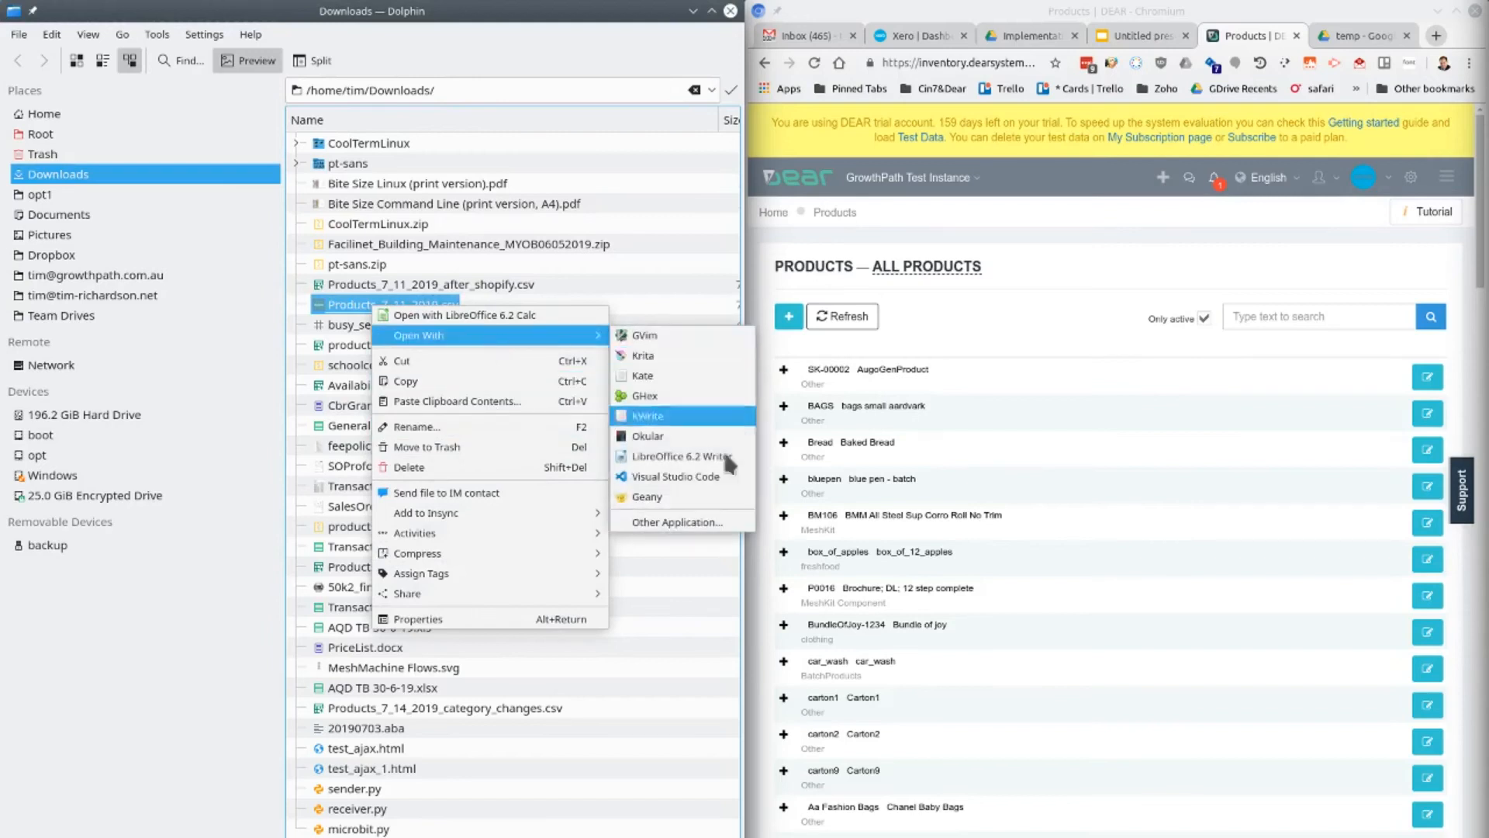
{"action": "left_click", "coordinate": [676, 522]}
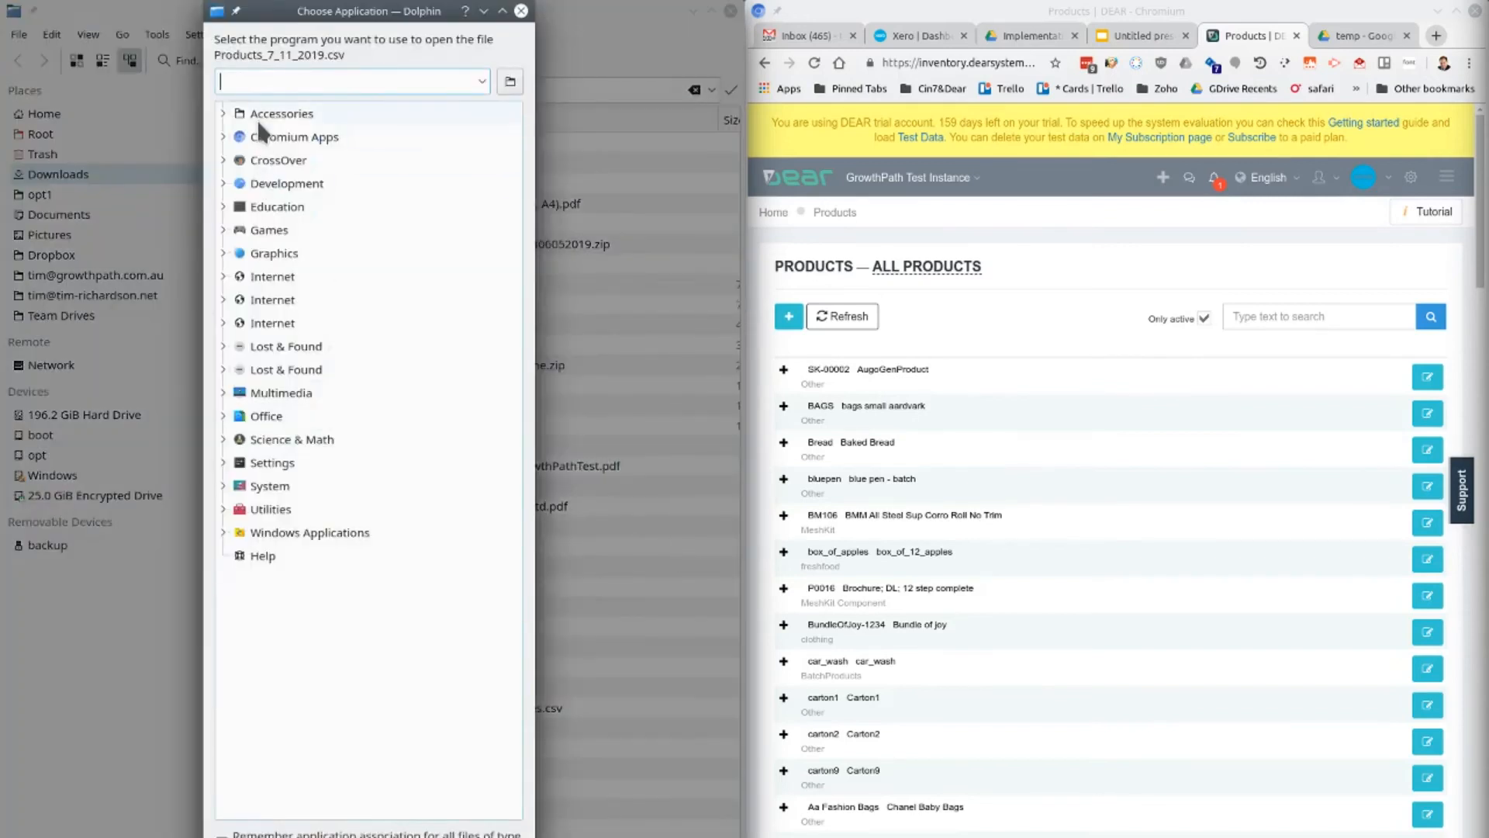
{"action": "type", "text": "excel"}
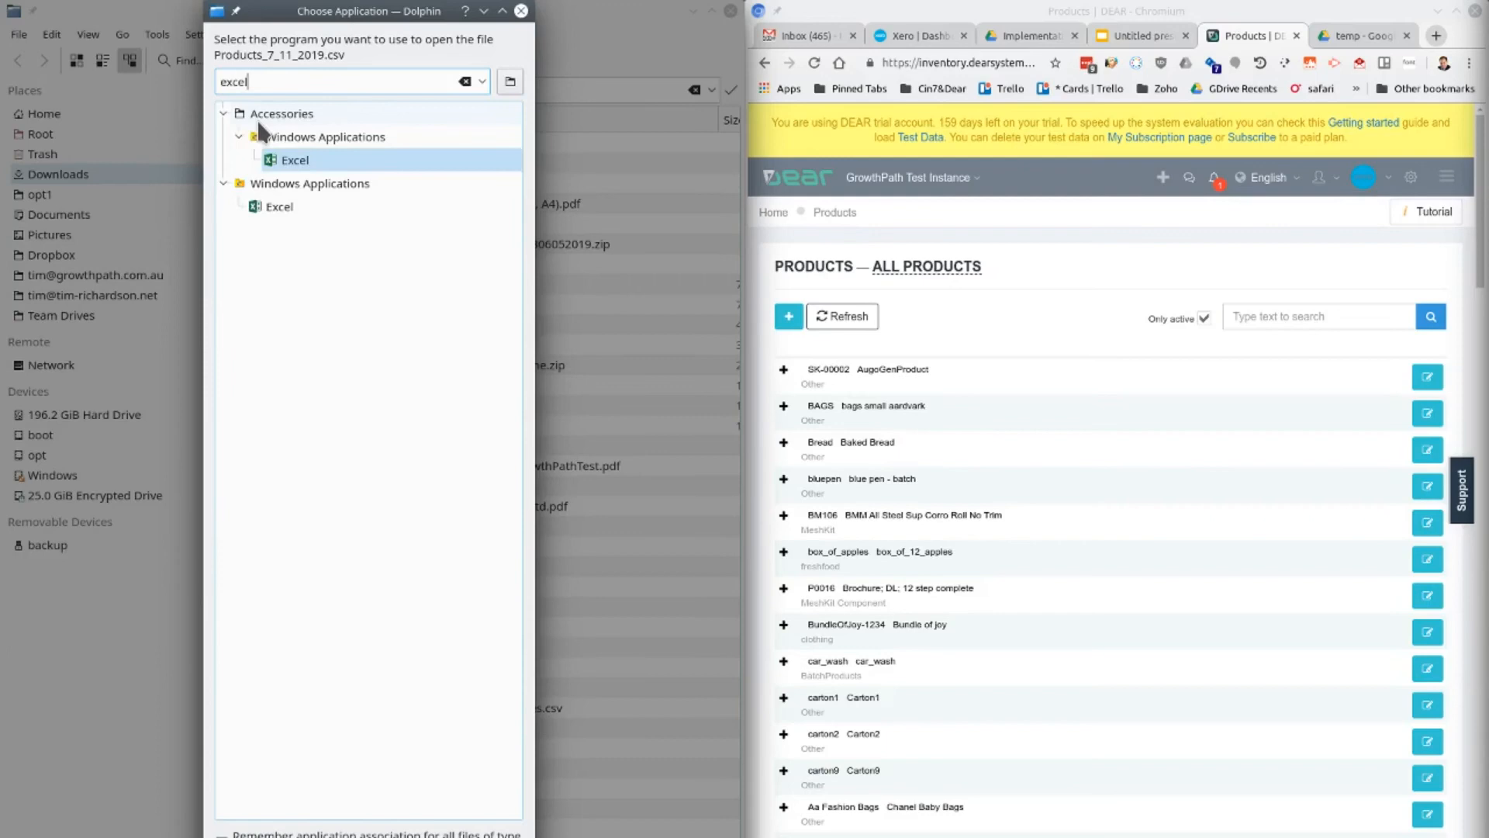
{"action": "double_click", "coordinate": [324, 155]}
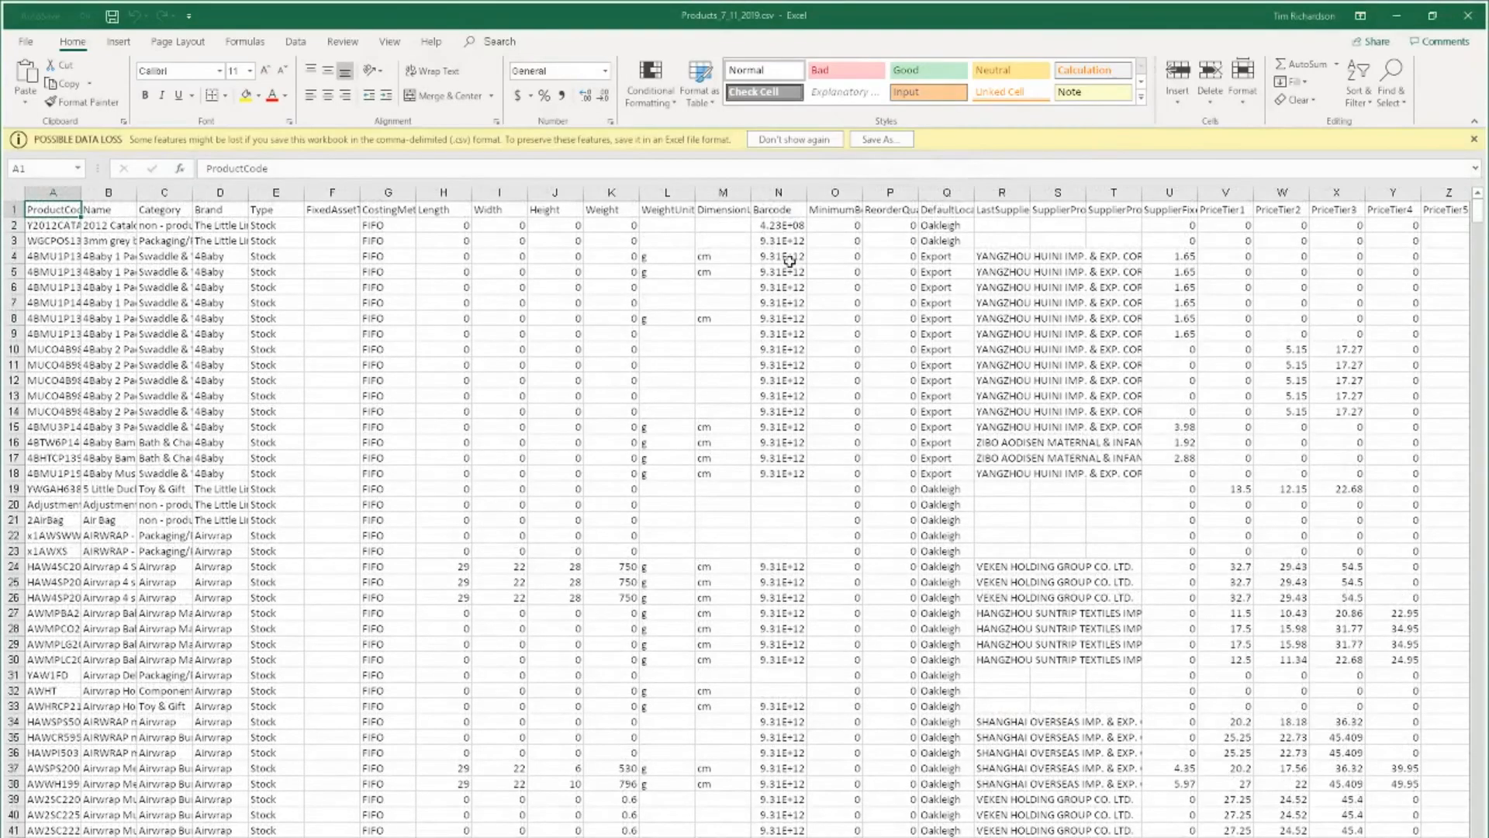
Widen the Barcode column and select the barcode cell in row 12
{"action": "left_click", "coordinate": [785, 258]}
{"action": "left_click_drag", "start_coordinate": [808, 192], "coordinate": [890, 232]}
{"action": "left_click", "coordinate": [857, 380]}
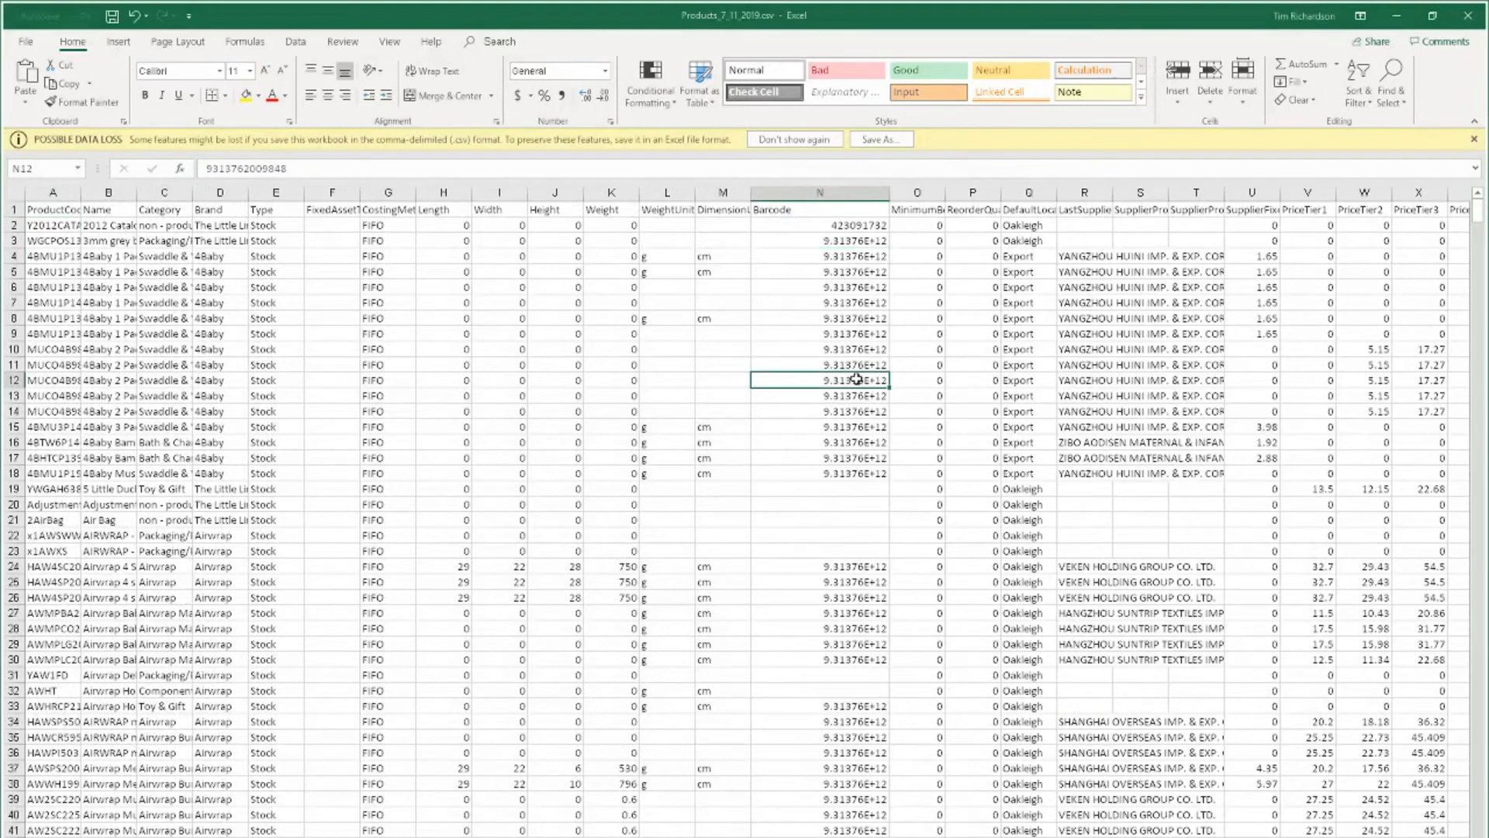
Examine how the values down the Barcode column are displayed and close the workbook without saving changes
{"action": "key", "text": "Down"}
{"action": "key", "text": "Down"}
{"action": "key", "text": "Down"}
{"action": "key", "text": "Down"}
{"action": "key", "text": "Down"}
{"action": "key", "text": "Down"}
{"action": "key", "text": "Down"}
{"action": "key", "text": "Down"}
{"action": "key", "text": "Down"}
{"action": "key", "text": "Down"}
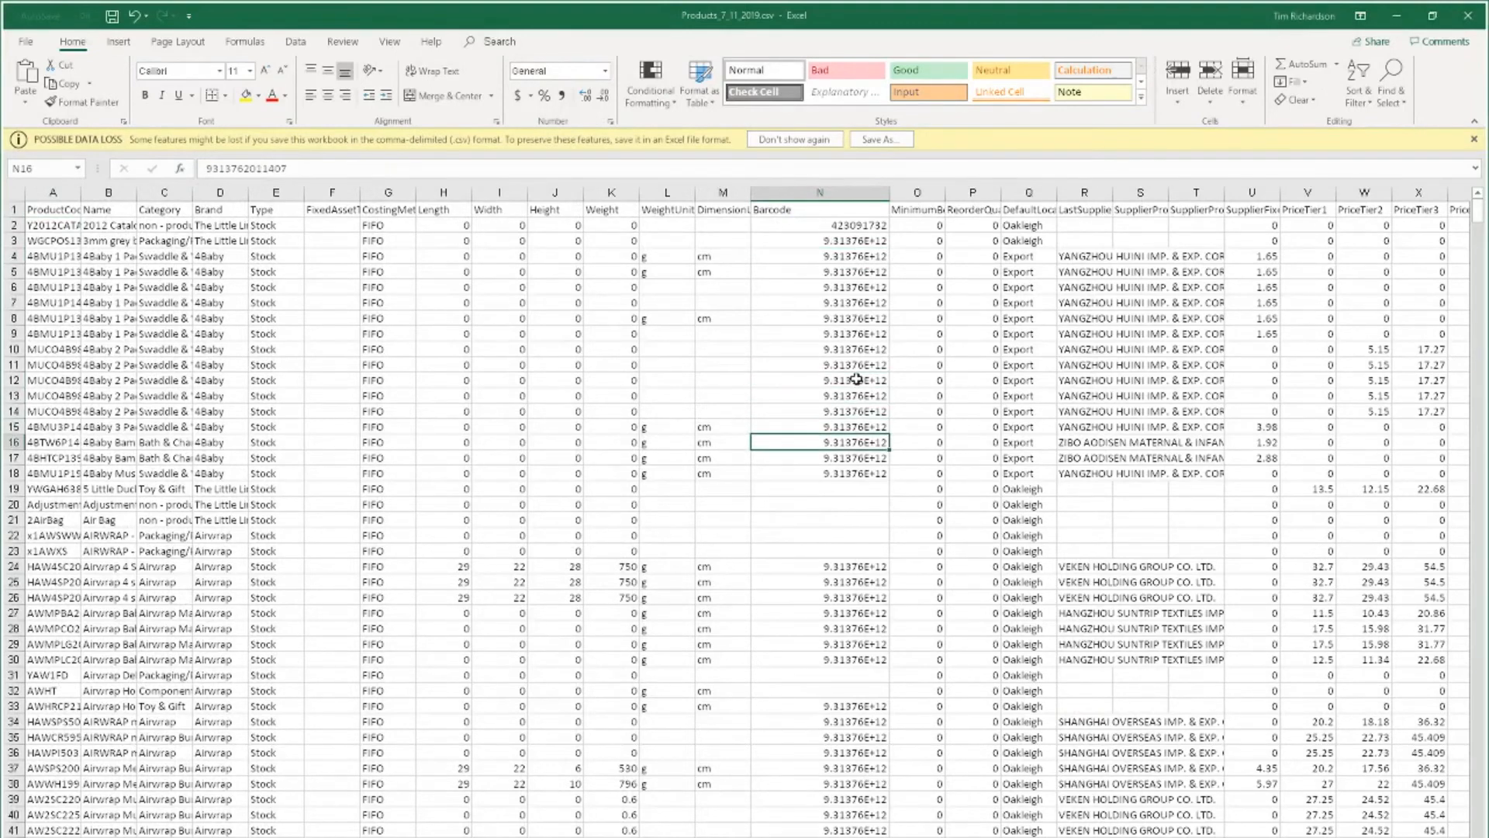
{"action": "key", "text": "Down"}
{"action": "key", "text": "Down"}
{"action": "key", "text": "Down"}
{"action": "key", "text": "Down"}
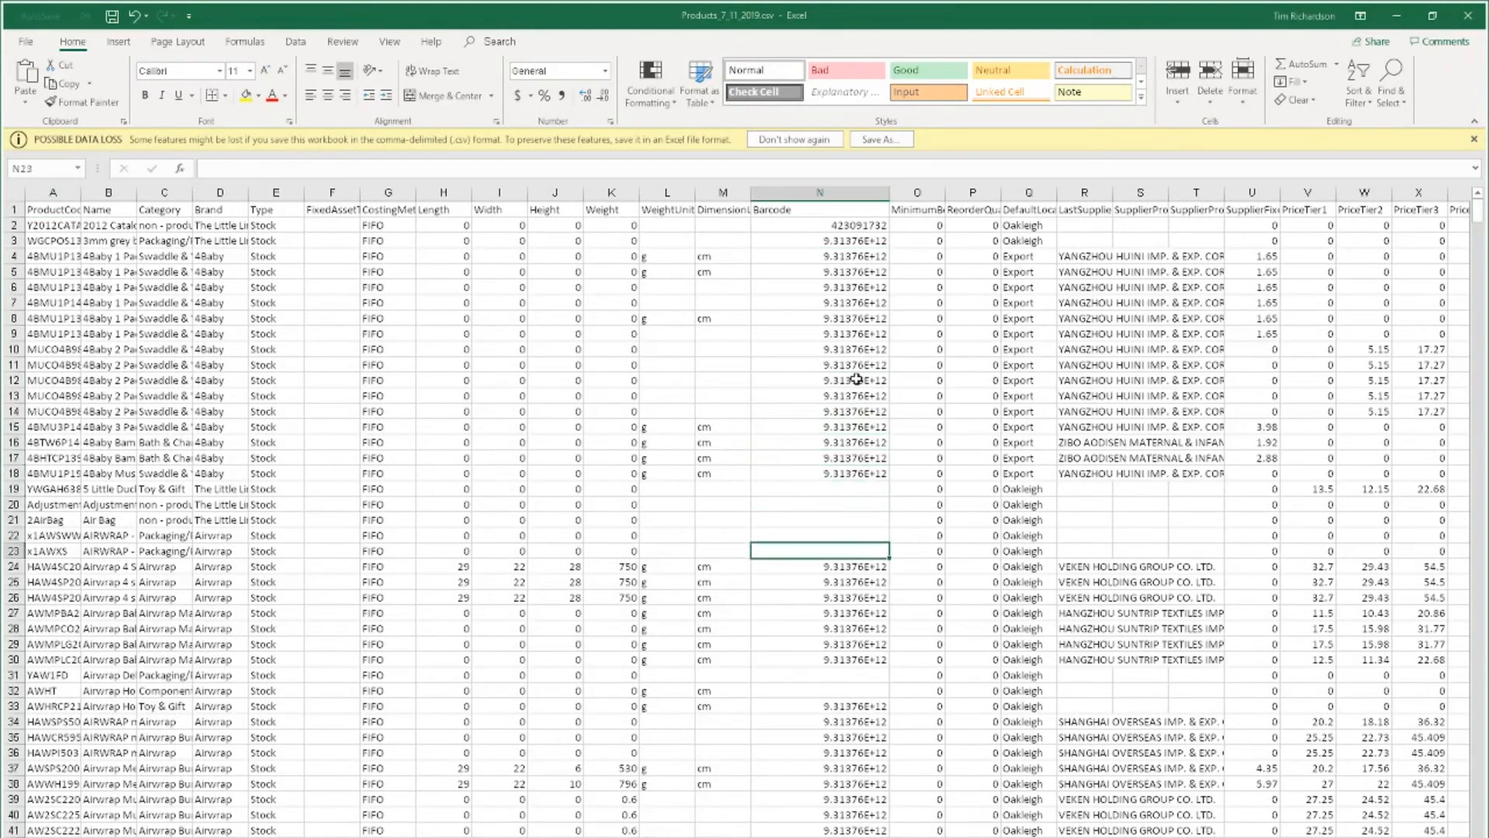
{"action": "key", "text": "Up"}
{"action": "key", "text": "Up"}
{"action": "key", "text": "Up"}
{"action": "key", "text": "Up"}
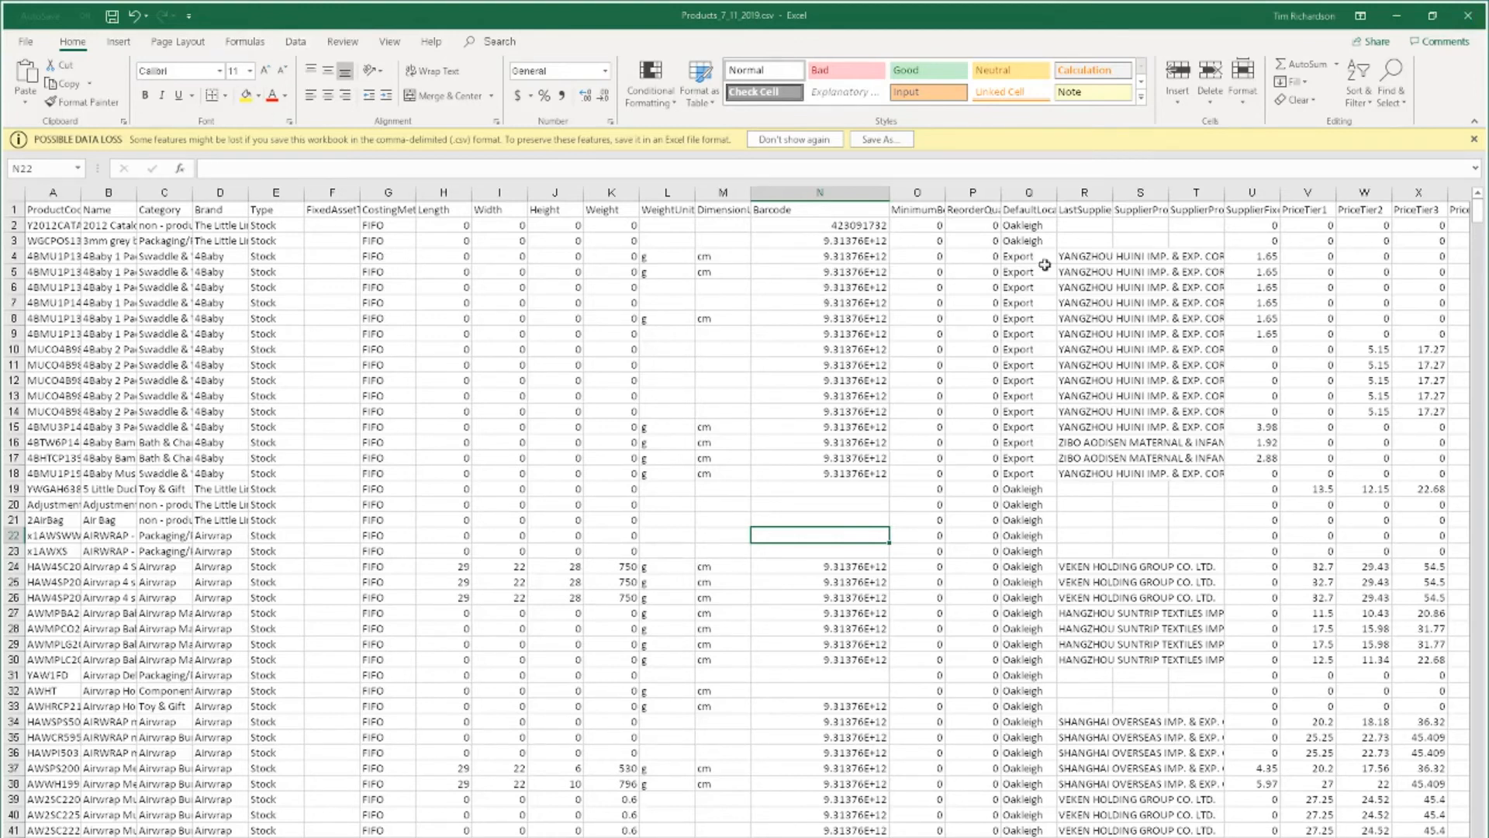
{"action": "left_click", "coordinate": [1475, 21]}
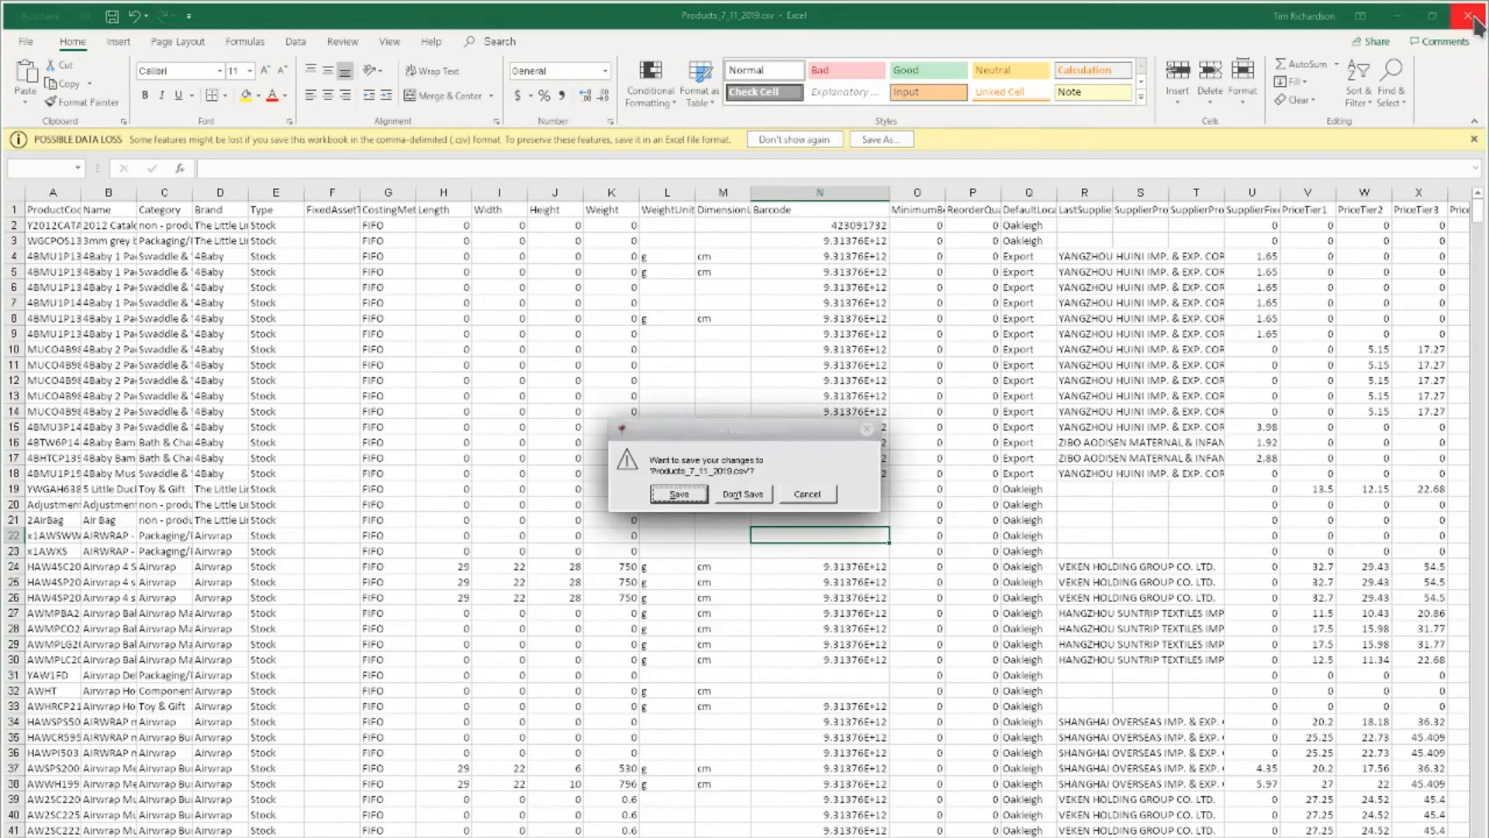
{"action": "left_click", "coordinate": [746, 493]}
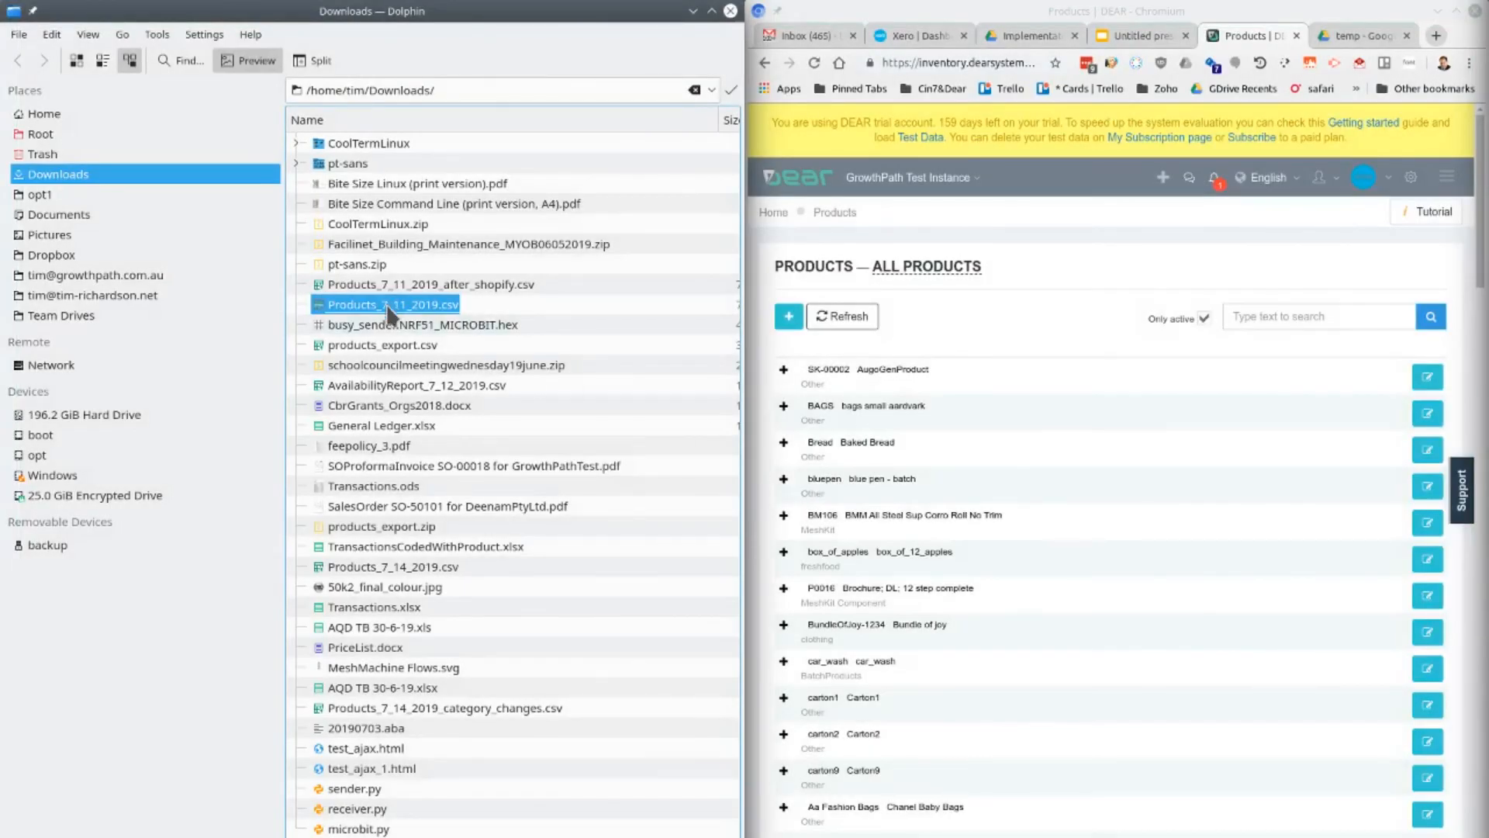
Open Products_7_11_2019.csv from Downloads in LibreOffice Calc, importing it as comma-separated Unicode (UTF-8) text
{"action": "right_click", "coordinate": [390, 307]}
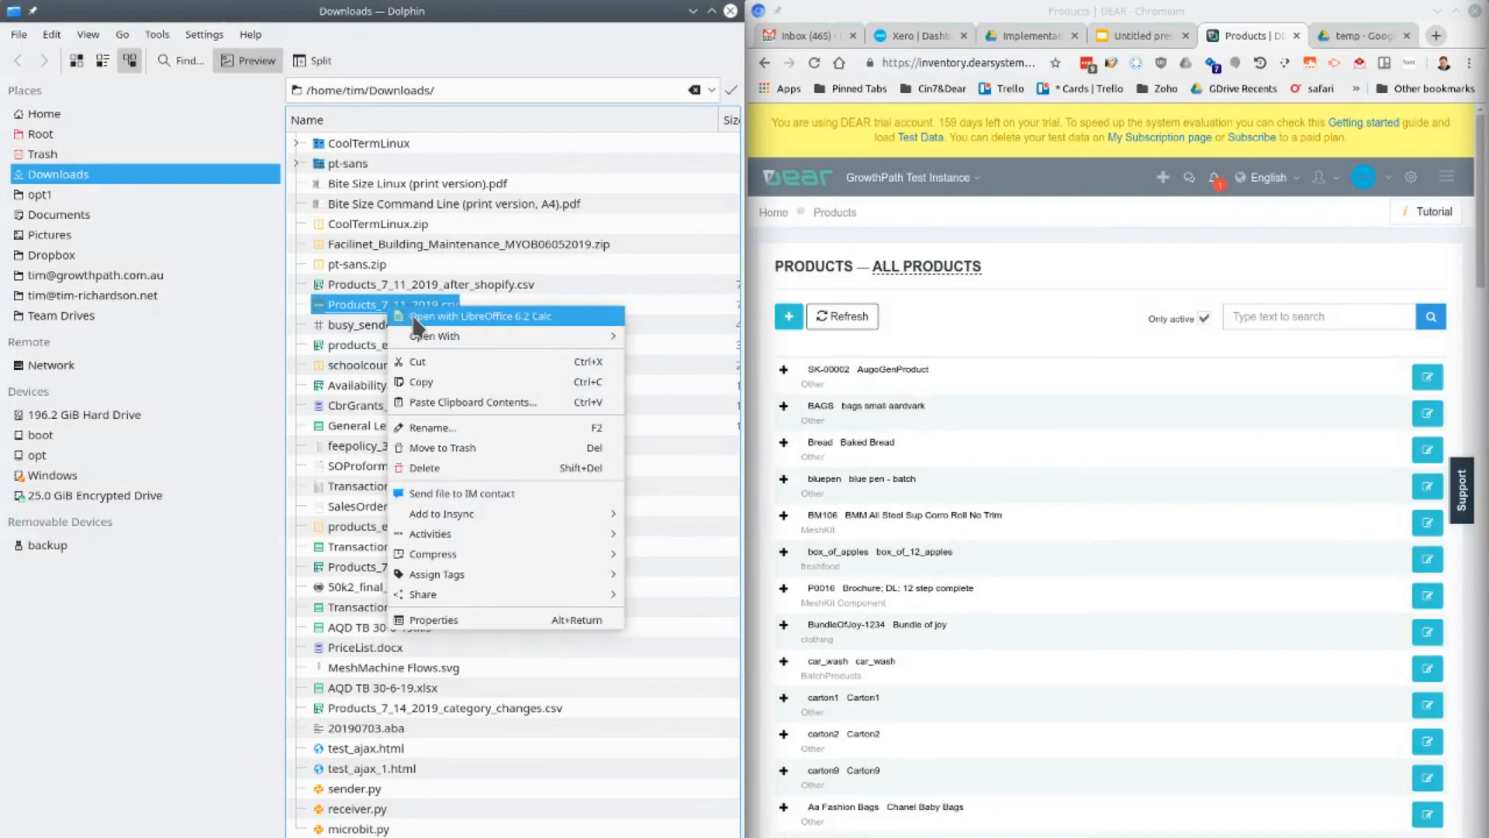
{"action": "left_click", "coordinate": [413, 316]}
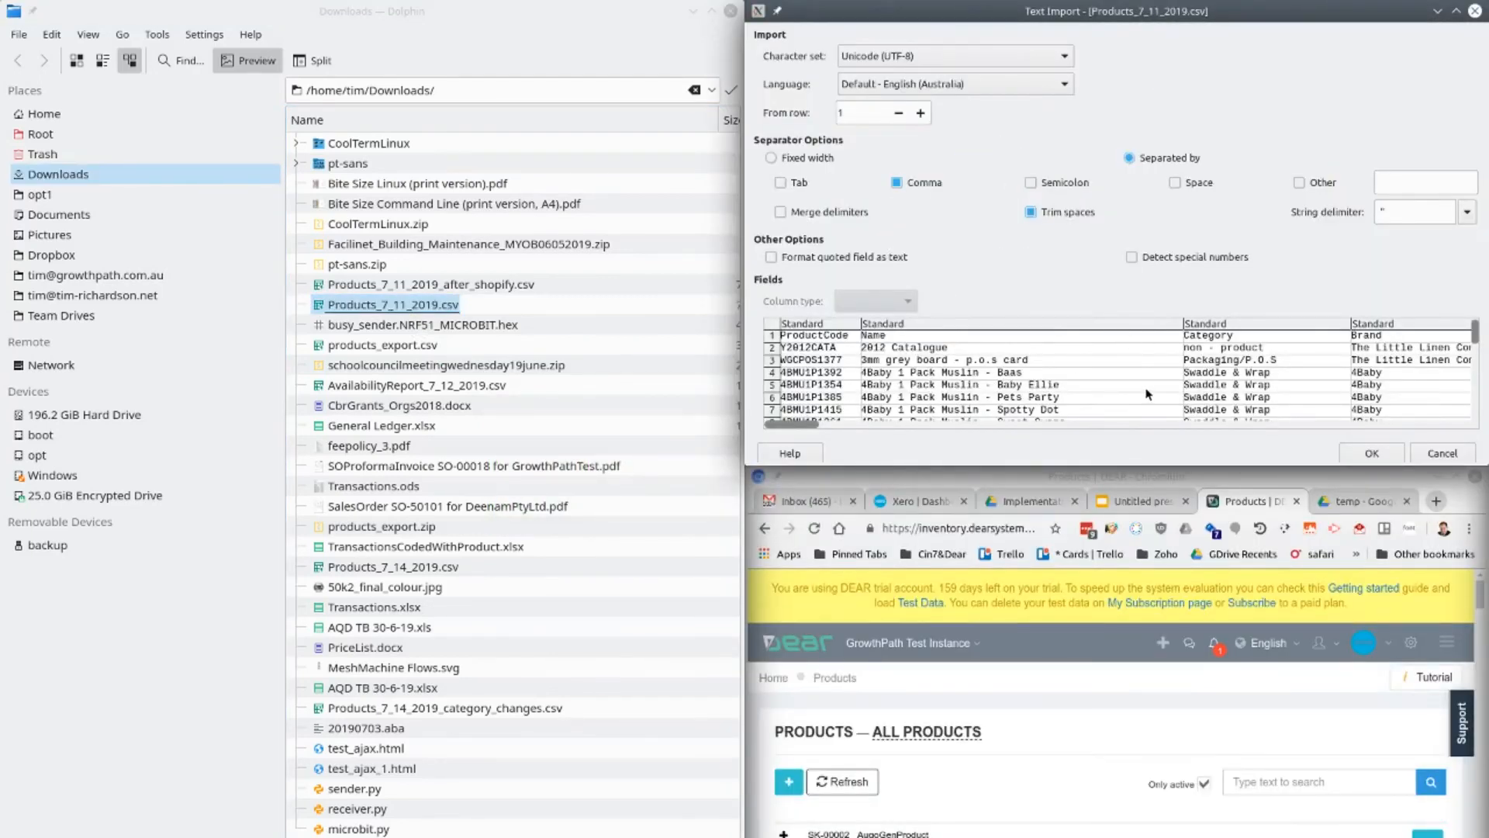
{"action": "scroll", "coordinate": [1147, 388], "scroll_direction": "down", "scroll_amount": 5}
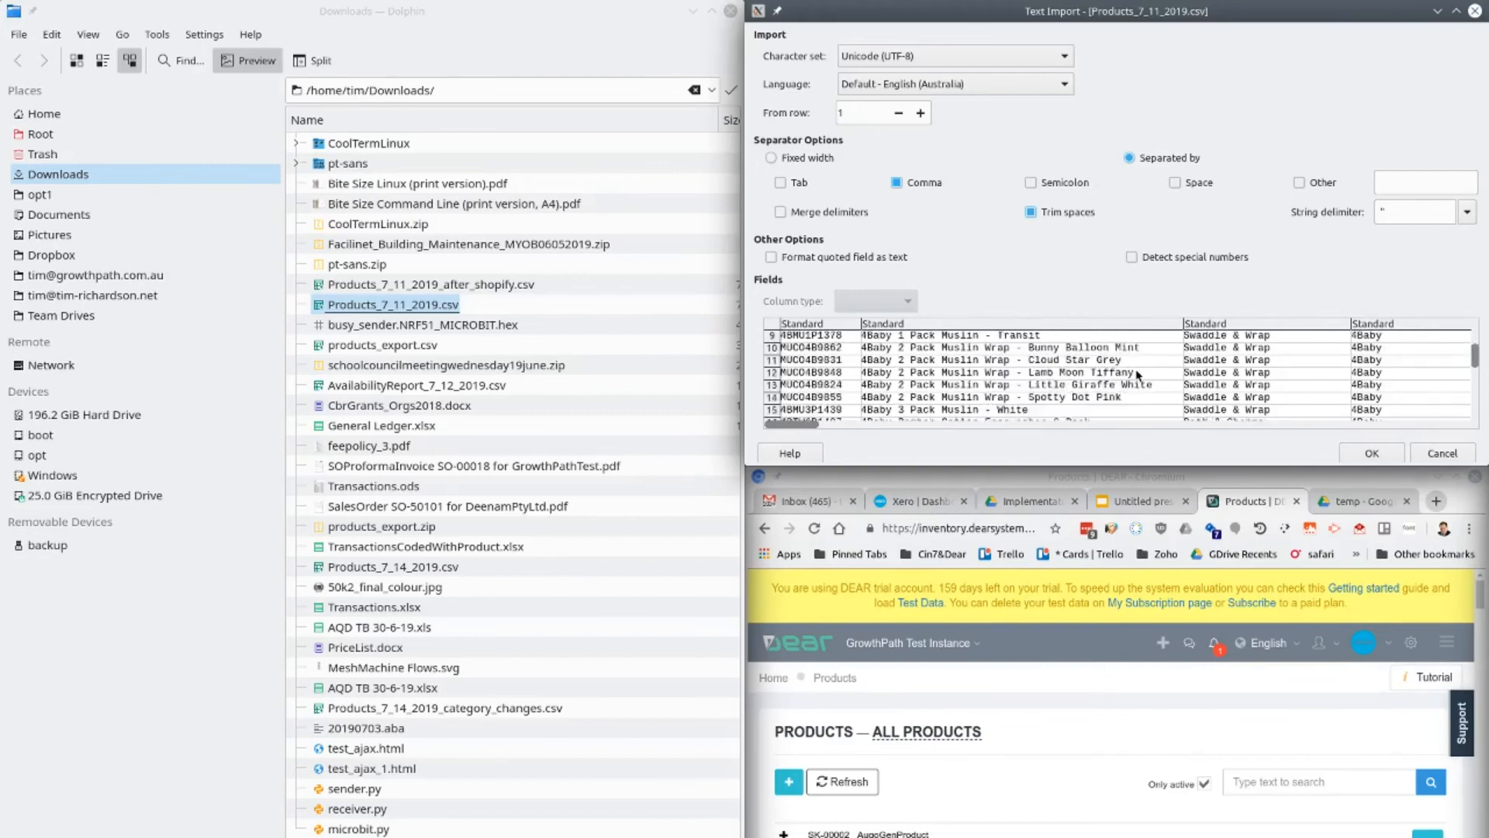
{"action": "scroll", "coordinate": [1138, 380], "scroll_direction": "up", "scroll_amount": 5}
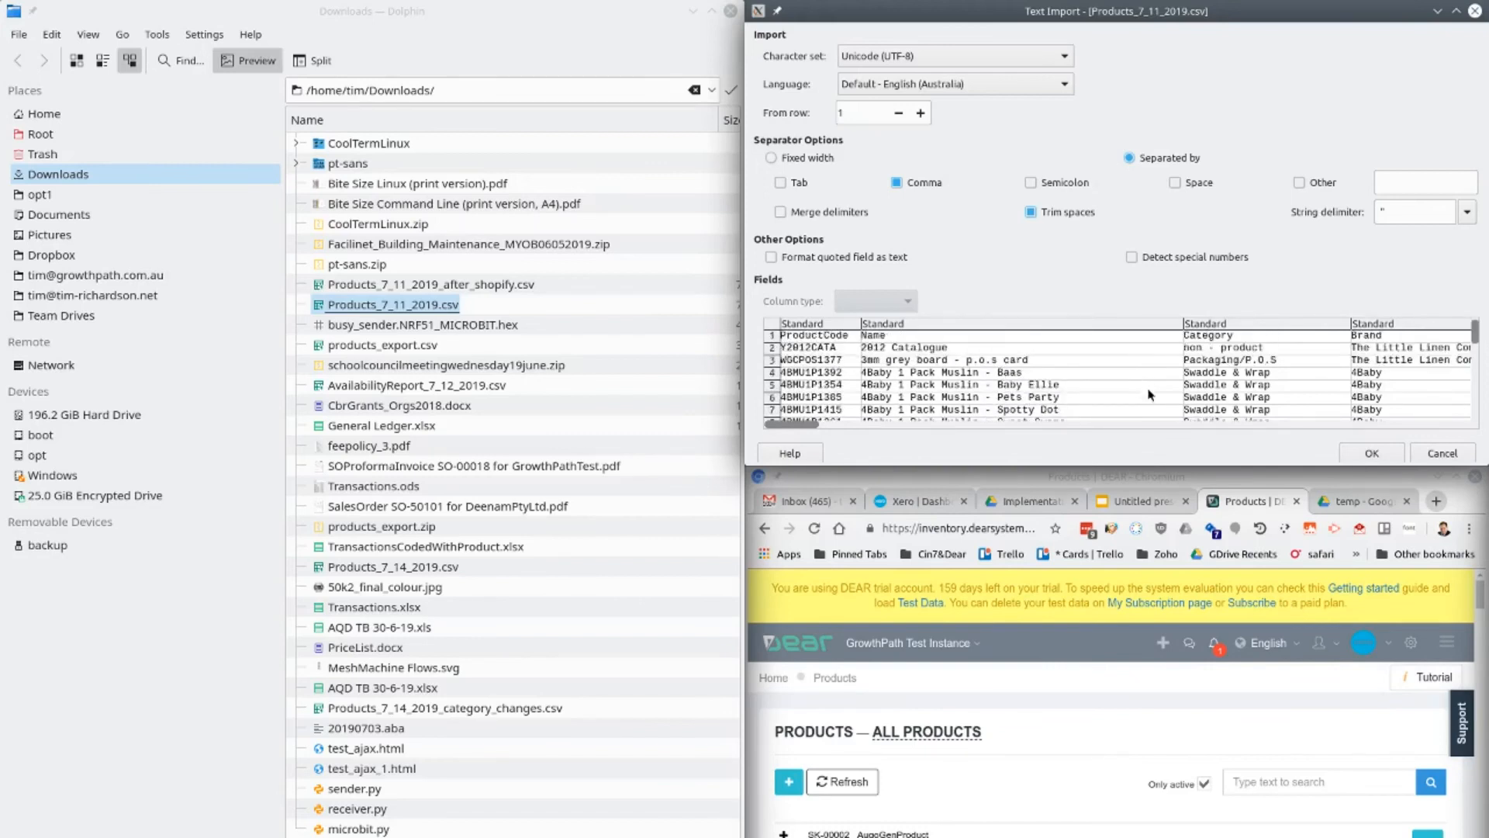
{"action": "left_click", "coordinate": [807, 332]}
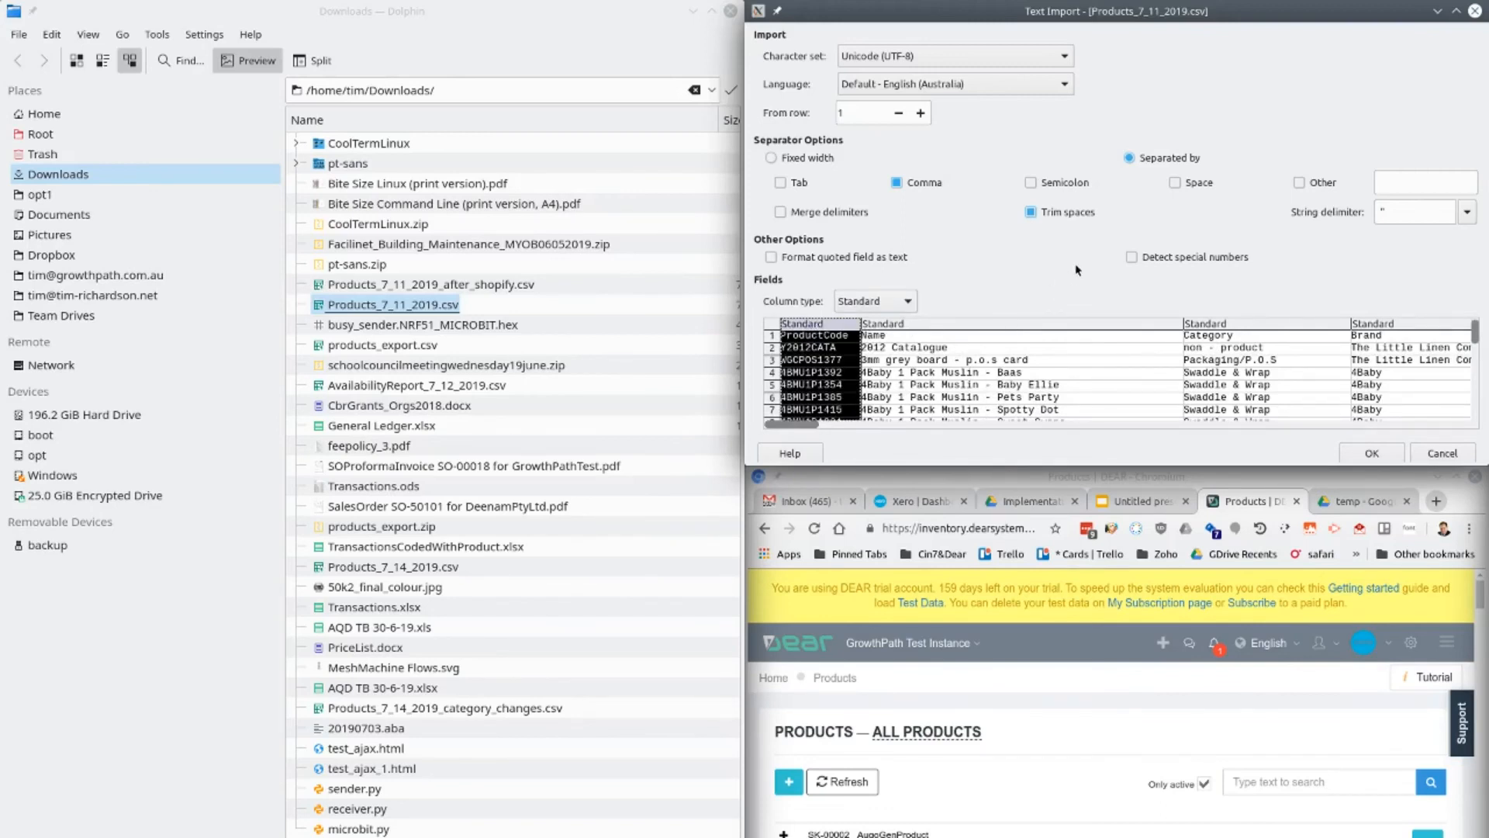
{"action": "left_click", "coordinate": [1368, 454]}
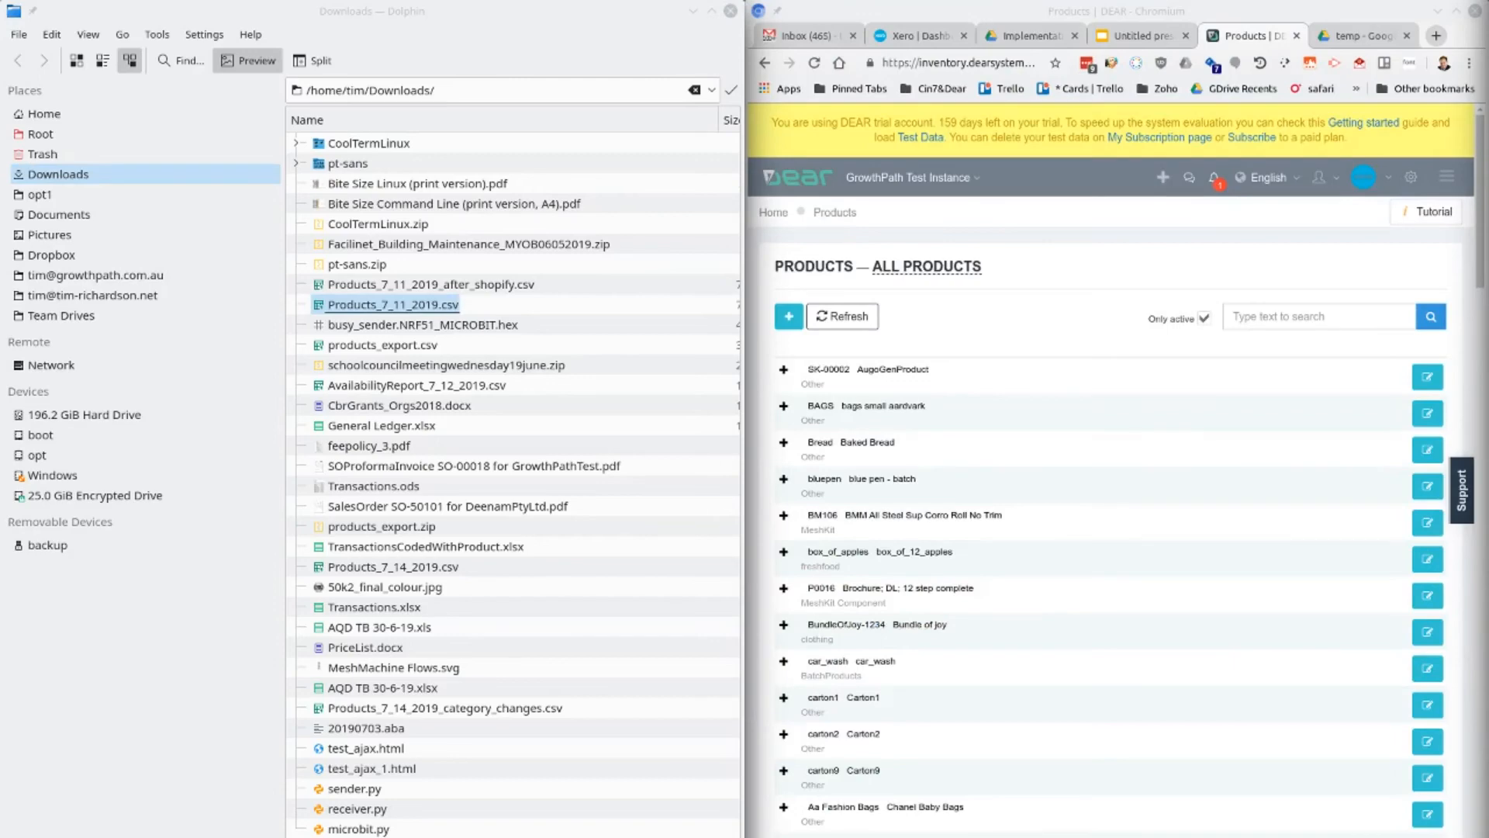
Minimize the file manager, maximize the LibreOffice Calc window and look over the imported product rows
{"action": "left_click_drag", "start_coordinate": [1488, 24], "coordinate": [661, 72]}
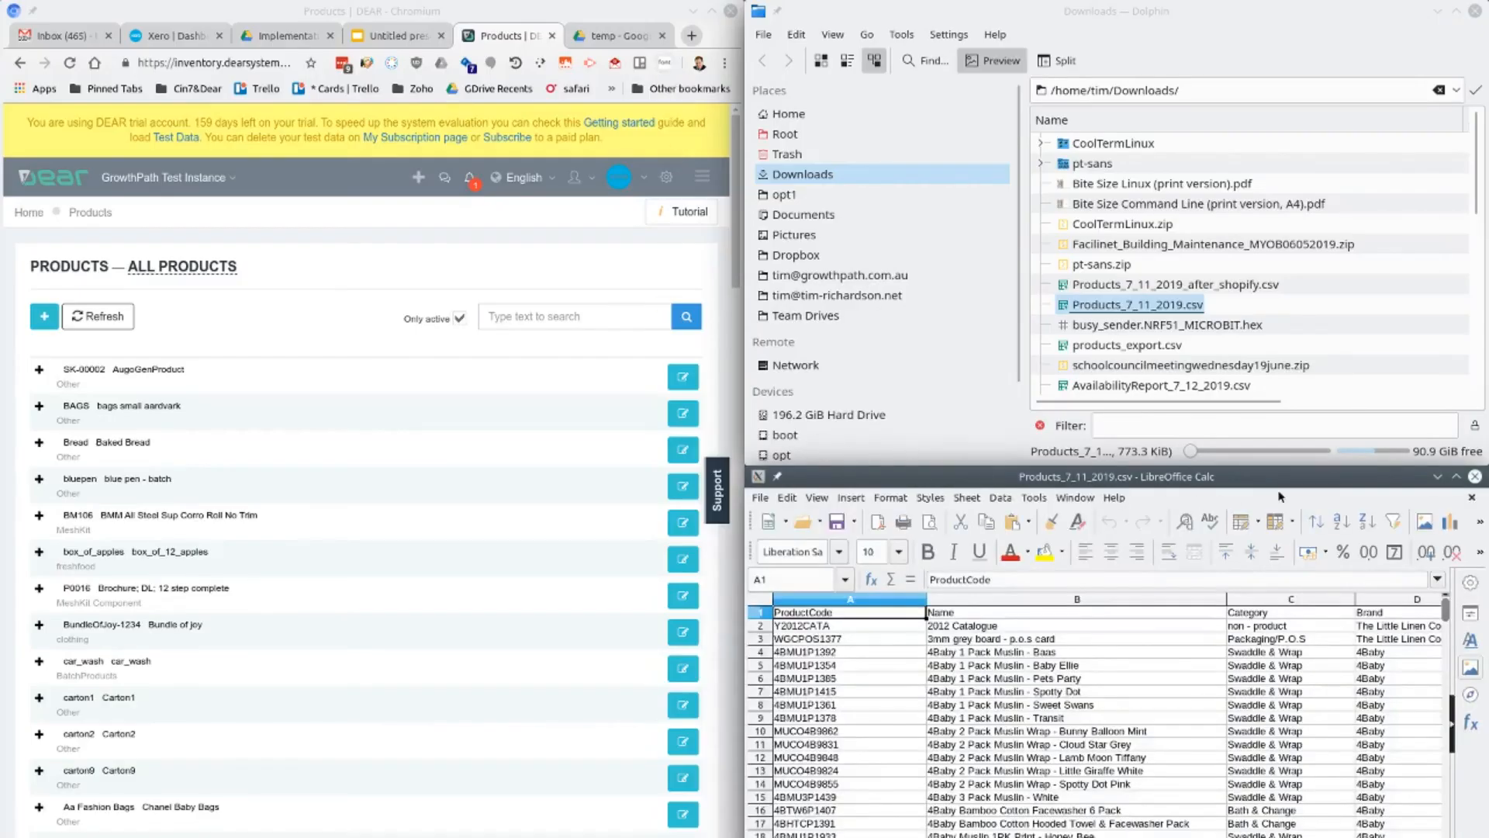
{"action": "left_click", "coordinate": [1438, 11]}
{"action": "left_click", "coordinate": [692, 11]}
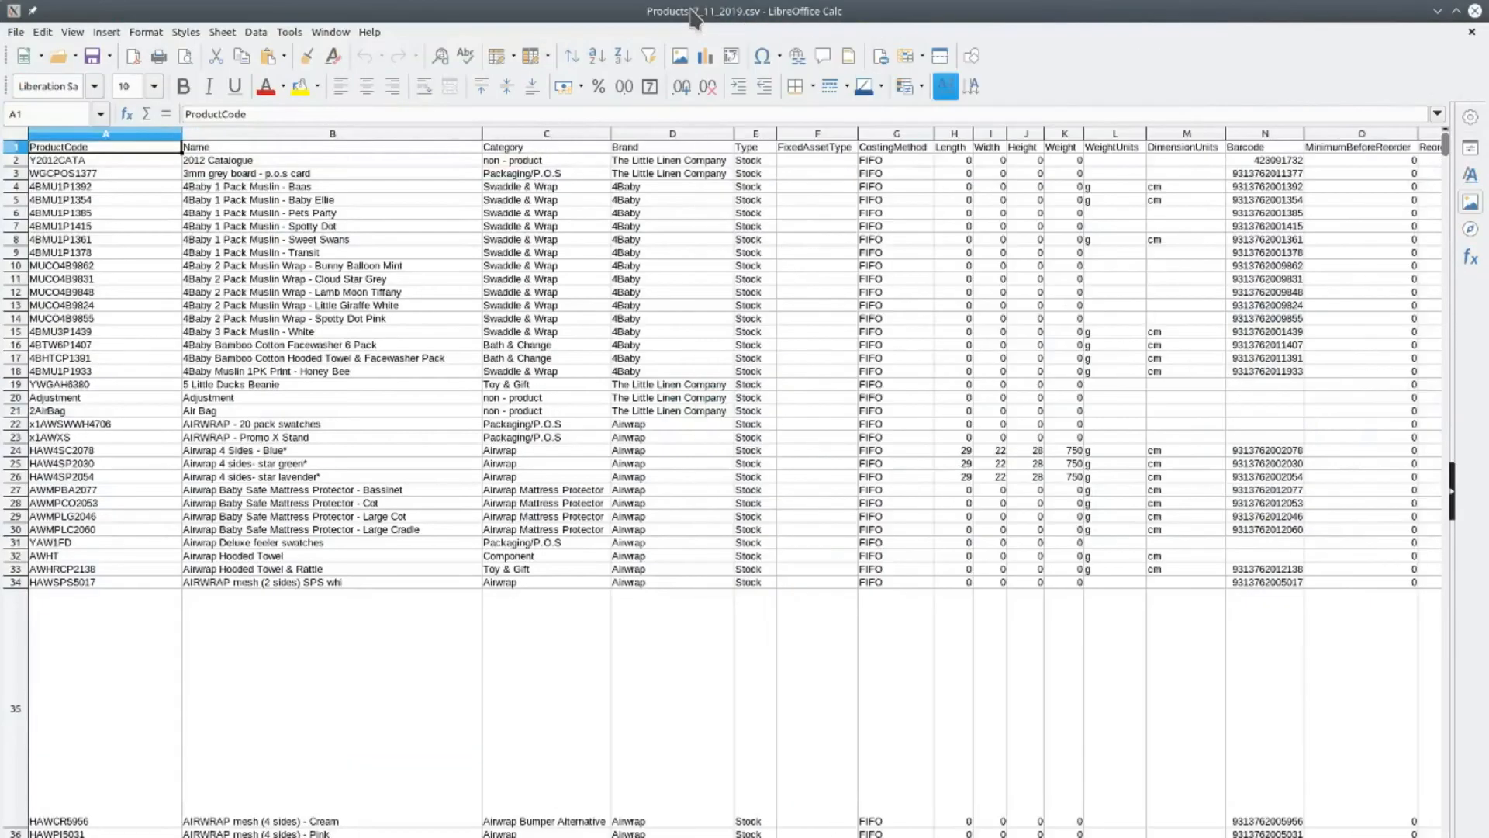
{"action": "scroll", "coordinate": [311, 421], "scroll_direction": "down", "scroll_amount": 5}
{"action": "scroll", "coordinate": [314, 421], "scroll_direction": "up", "scroll_amount": 5}
Freeze the first row of the sheet so the column headings stay fixed, and check it by moving through the rows
{"action": "left_click", "coordinate": [72, 31]}
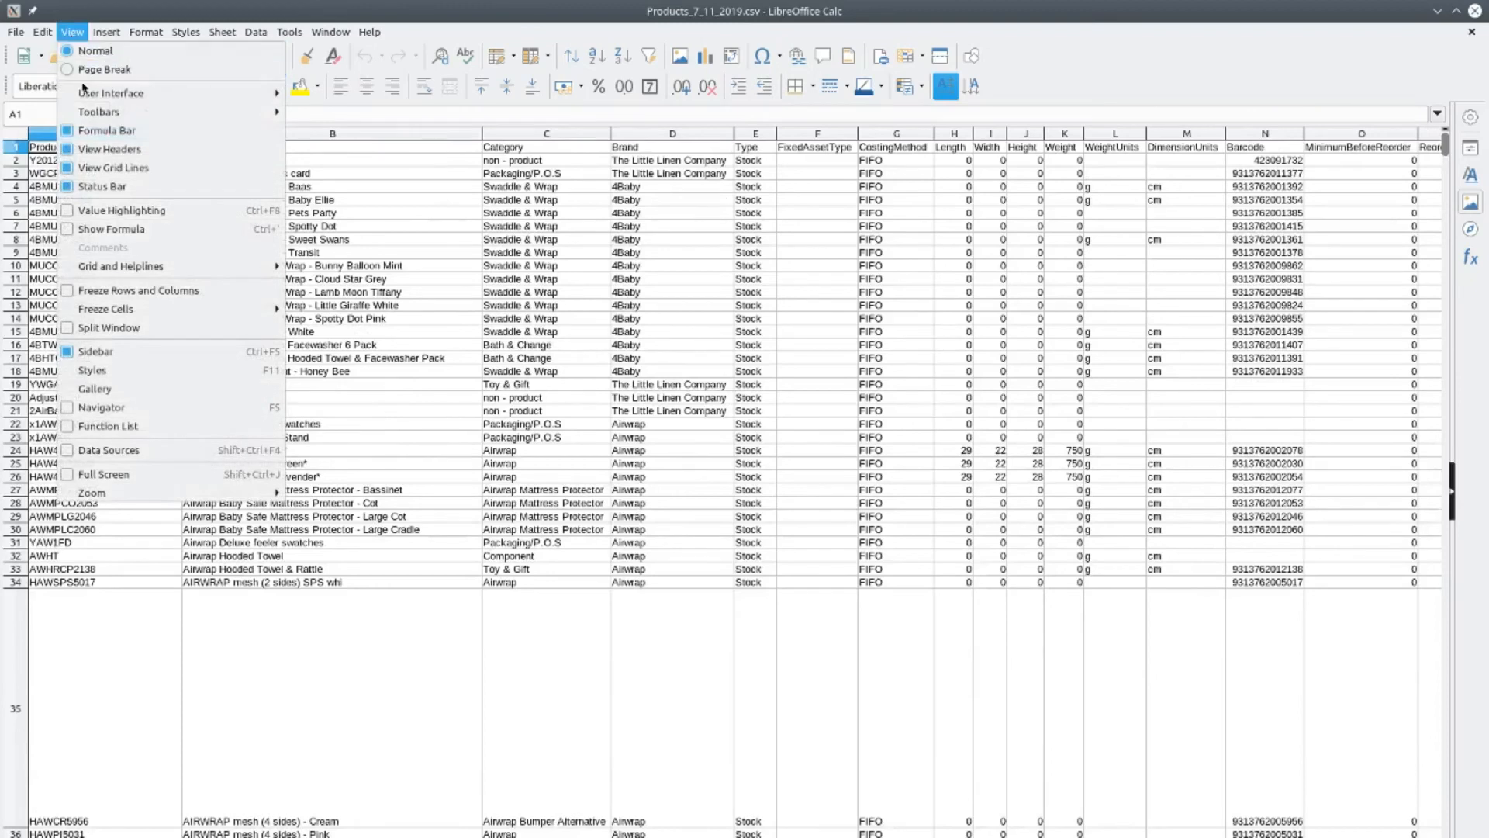
{"action": "mouse_move", "coordinate": [83, 91]}
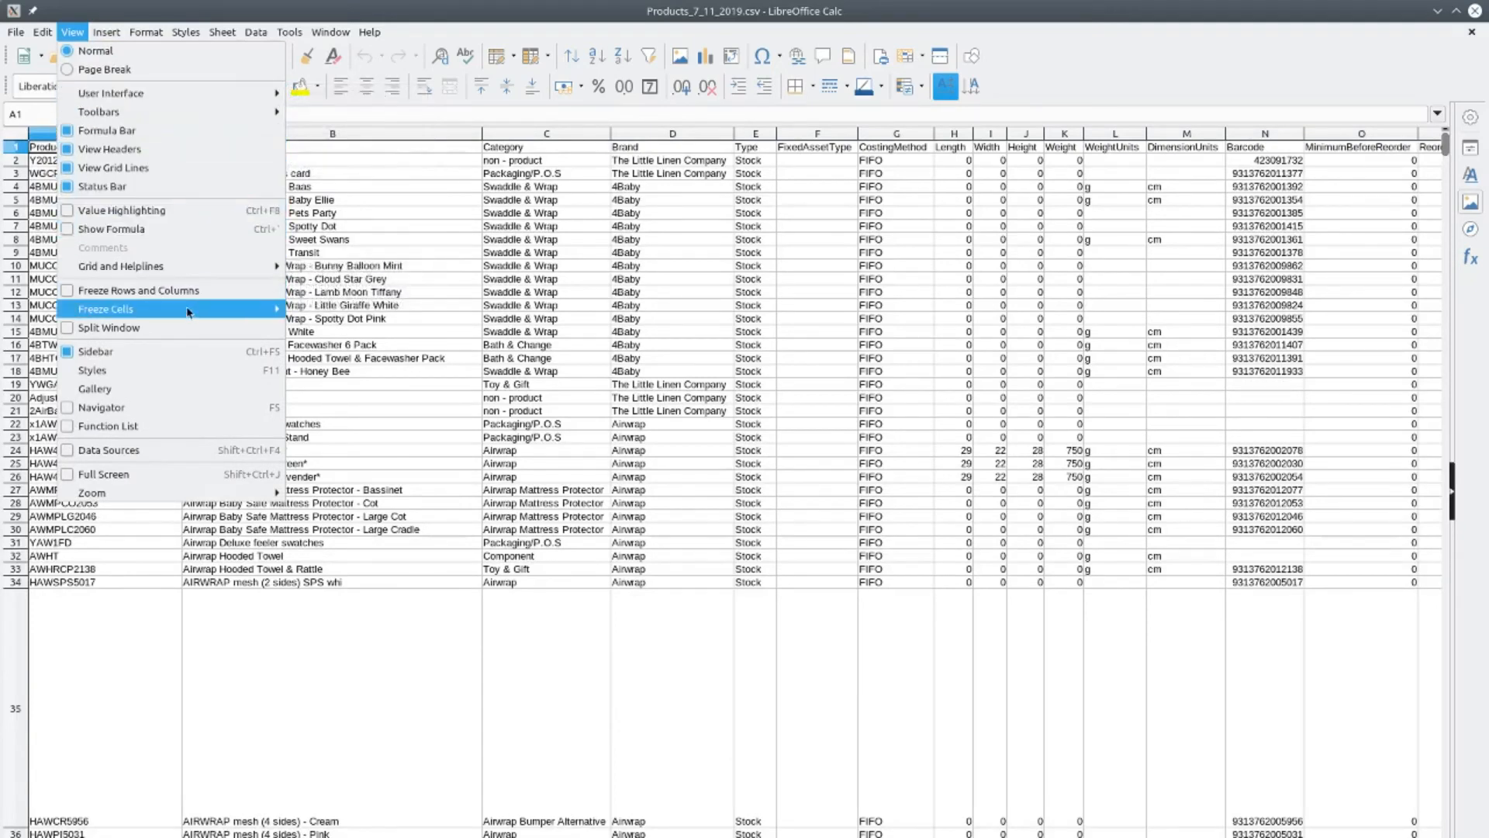
{"action": "mouse_move", "coordinate": [189, 312]}
{"action": "left_click", "coordinate": [353, 328]}
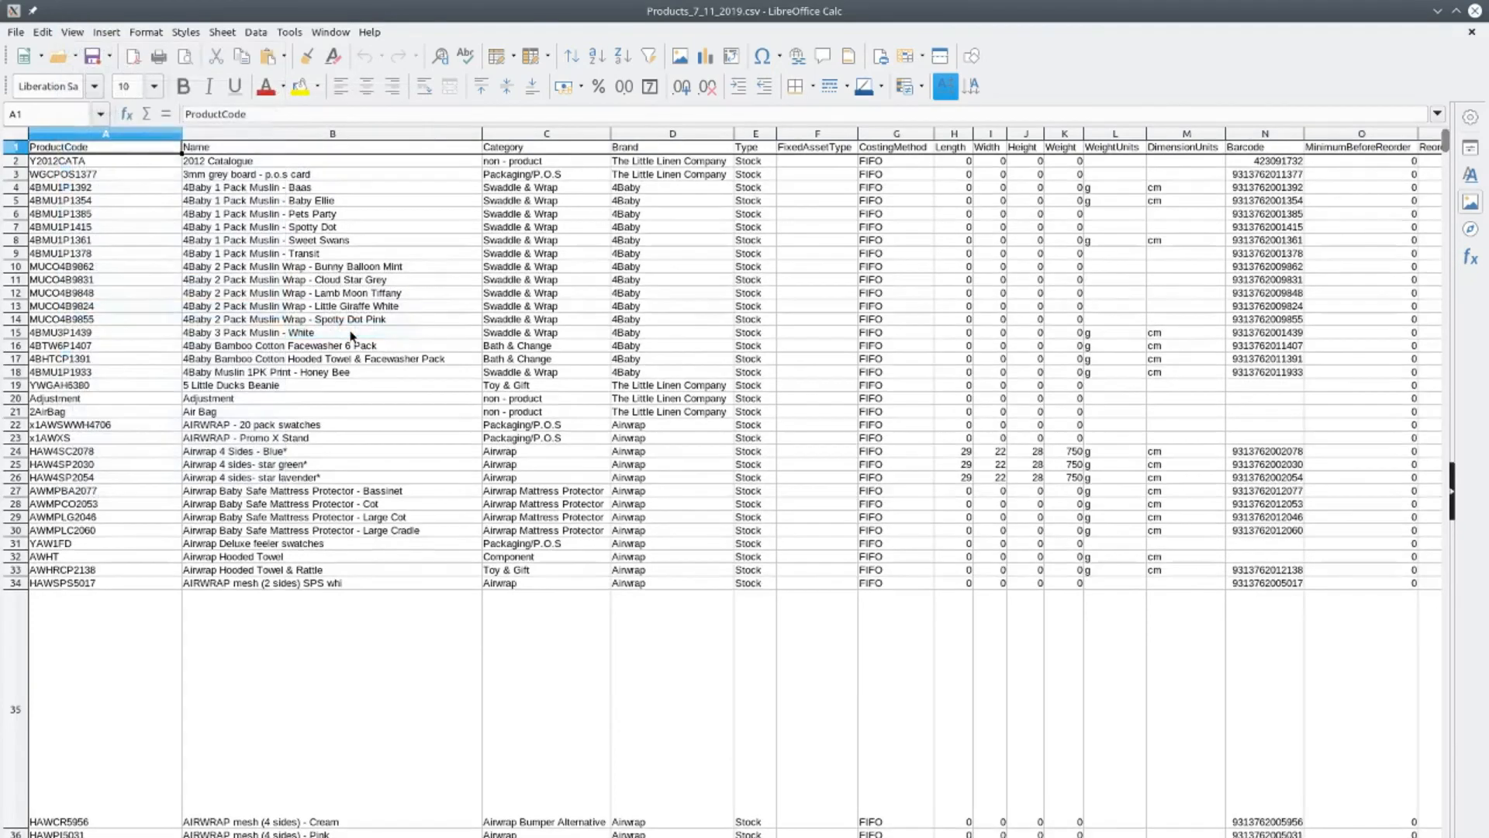
{"action": "scroll", "coordinate": [502, 421], "scroll_direction": "down", "scroll_amount": 1}
{"action": "scroll", "coordinate": [502, 421], "scroll_direction": "up", "scroll_amount": 1}
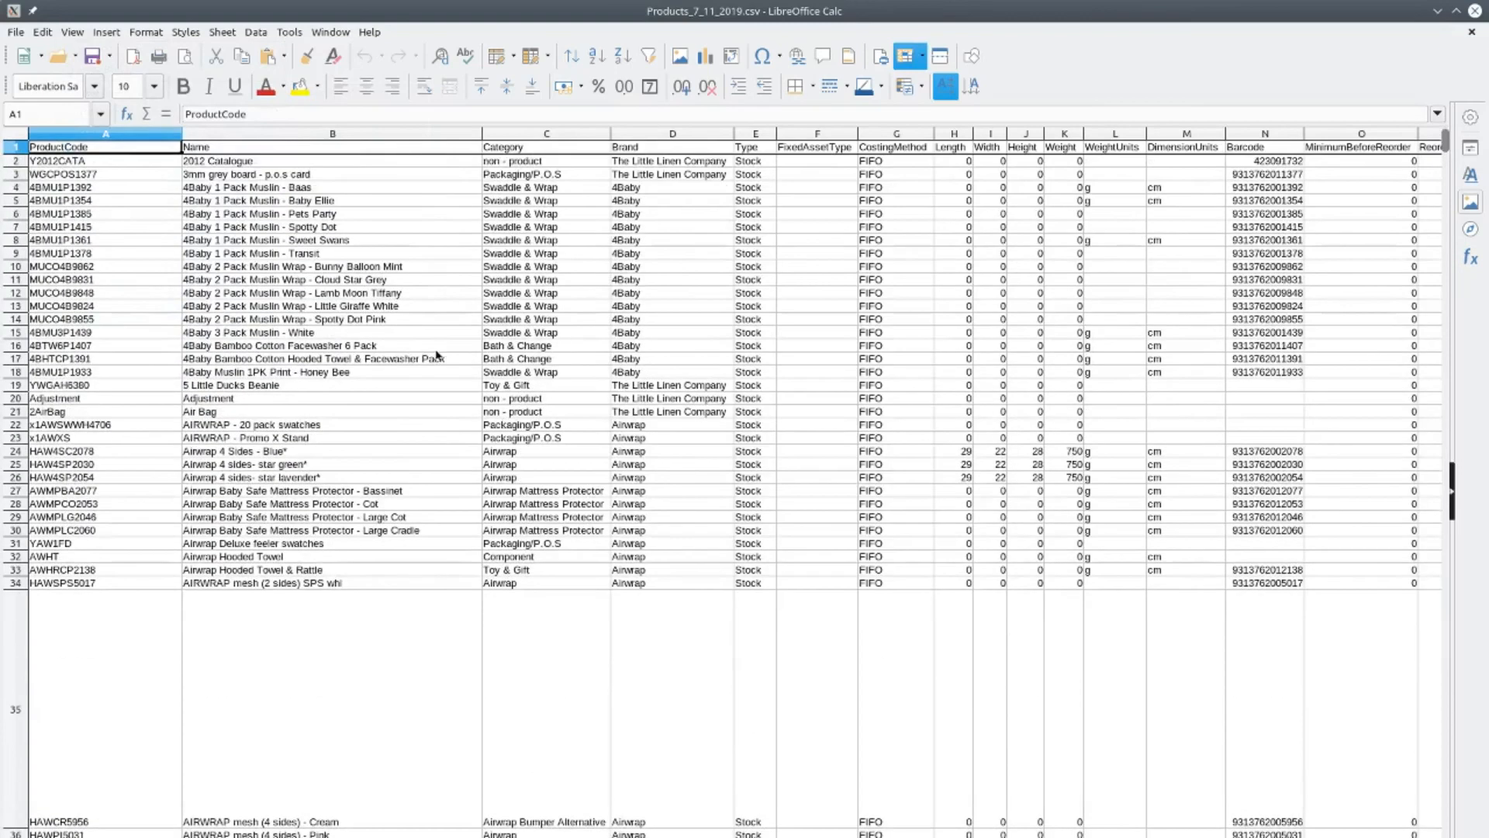
Move through the cells of the 4Baby product in row 6 and up to the Category heading in C1
{"action": "left_click", "coordinate": [254, 221]}
{"action": "key", "text": "Right"}
{"action": "key", "text": "Right"}
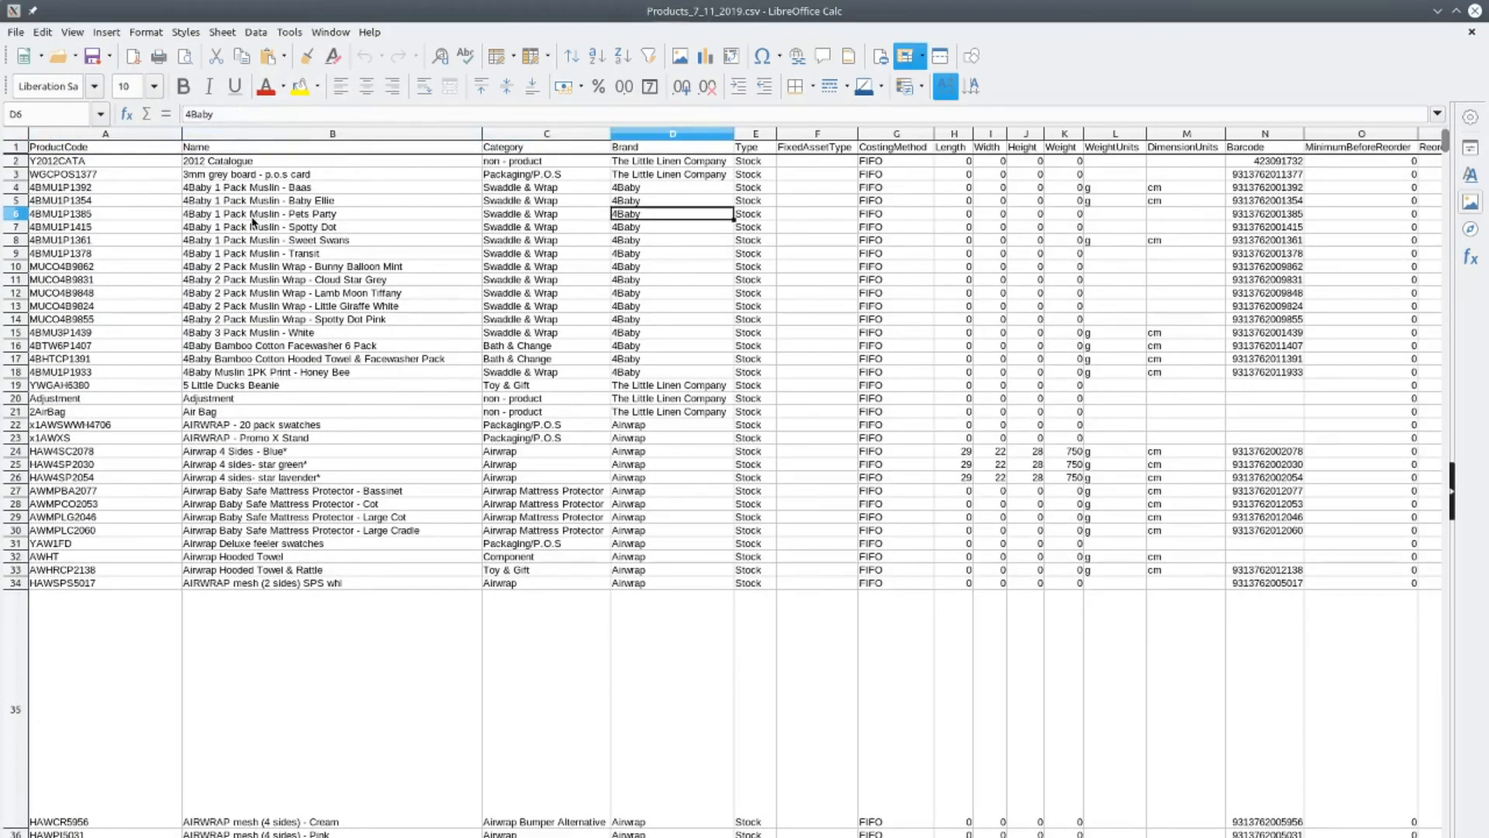
{"action": "key", "text": "Left"}
{"action": "key", "text": "Up"}
{"action": "key", "text": "Up"}
{"action": "key", "text": "Up"}
{"action": "key", "text": "Up"}
{"action": "key", "text": "Up"}
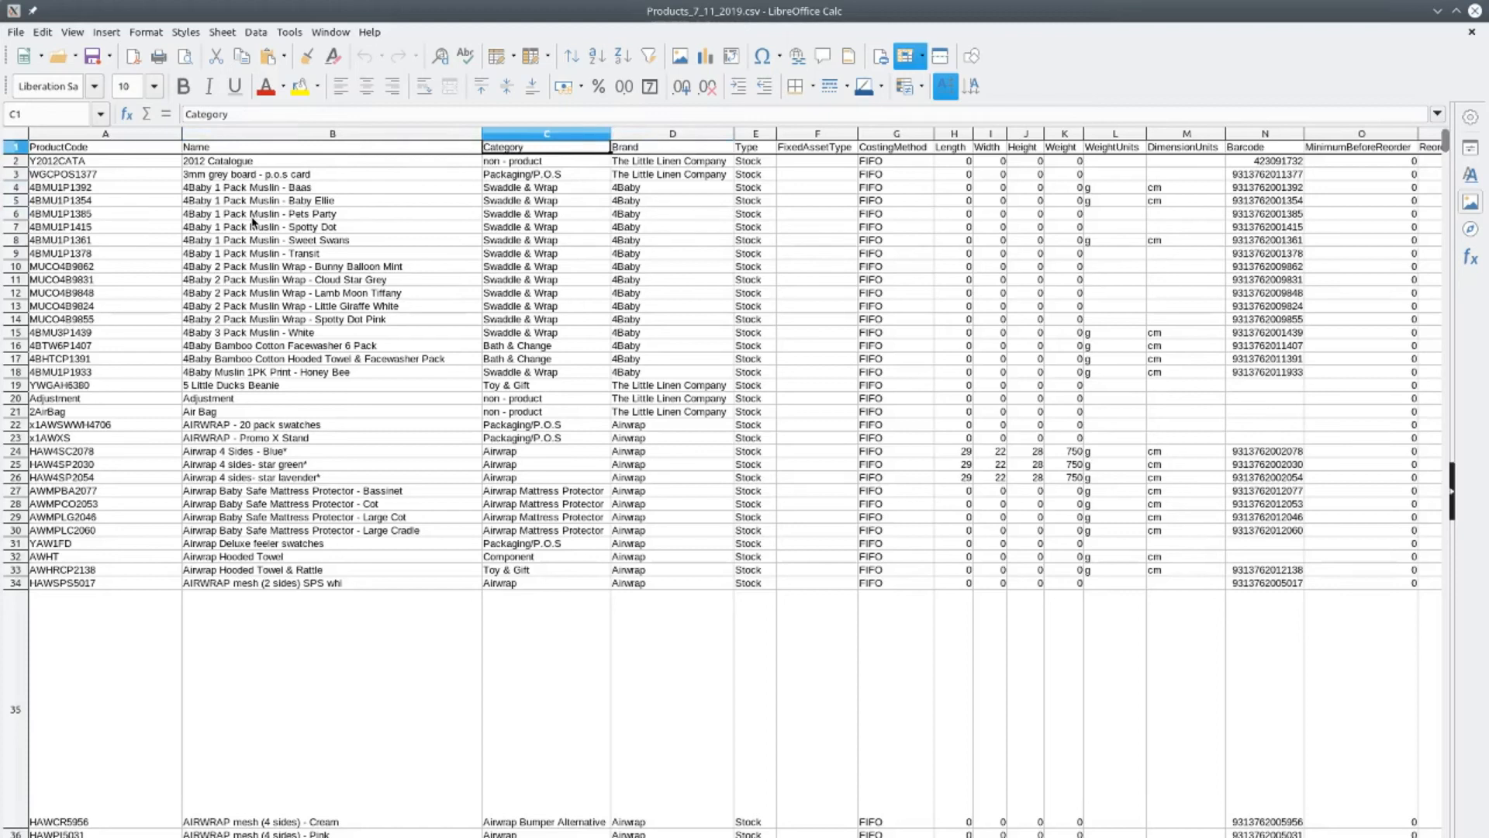
Try to save the sheet in Text CSV format over Products_7_11_2019.csv in Downloads, then decline the replacement and cancel saving
{"action": "left_click", "coordinate": [22, 33]}
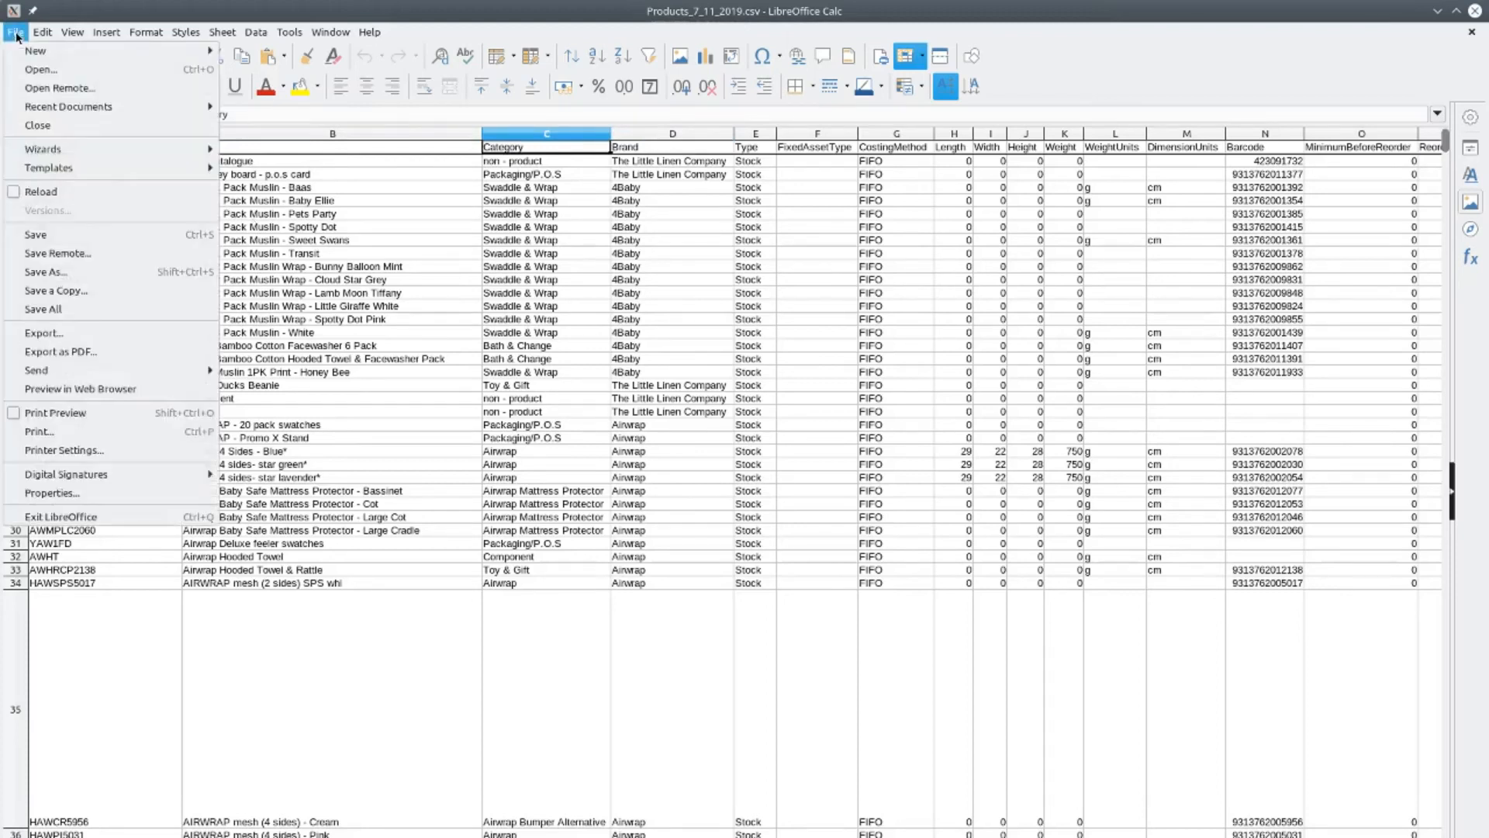
{"action": "left_click", "coordinate": [108, 272]}
{"action": "left_click", "coordinate": [1016, 733]}
{"action": "left_click", "coordinate": [1017, 733]}
{"action": "left_click", "coordinate": [1016, 733]}
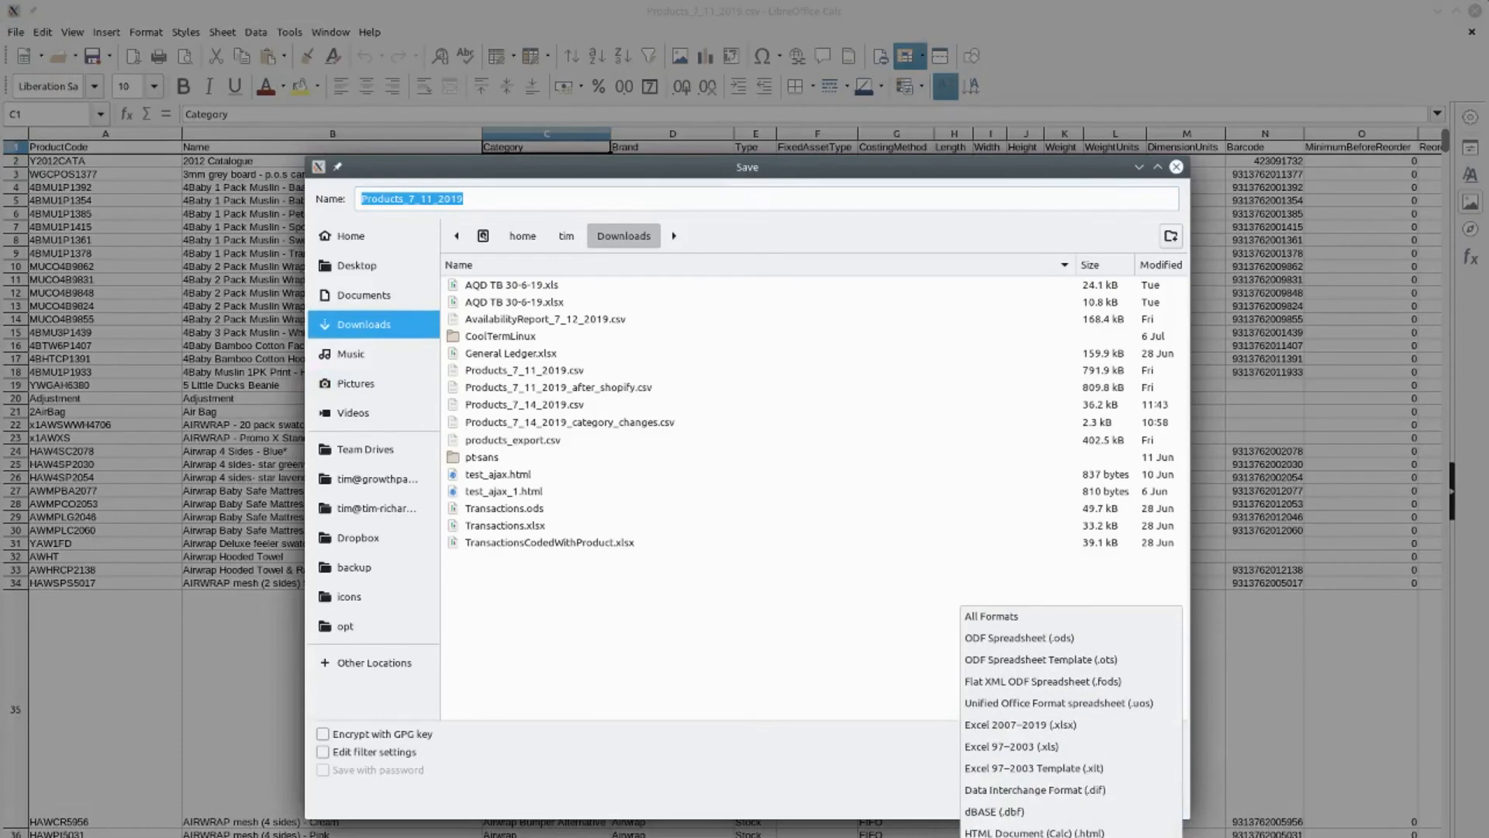
{"action": "left_click", "coordinate": [1000, 739]}
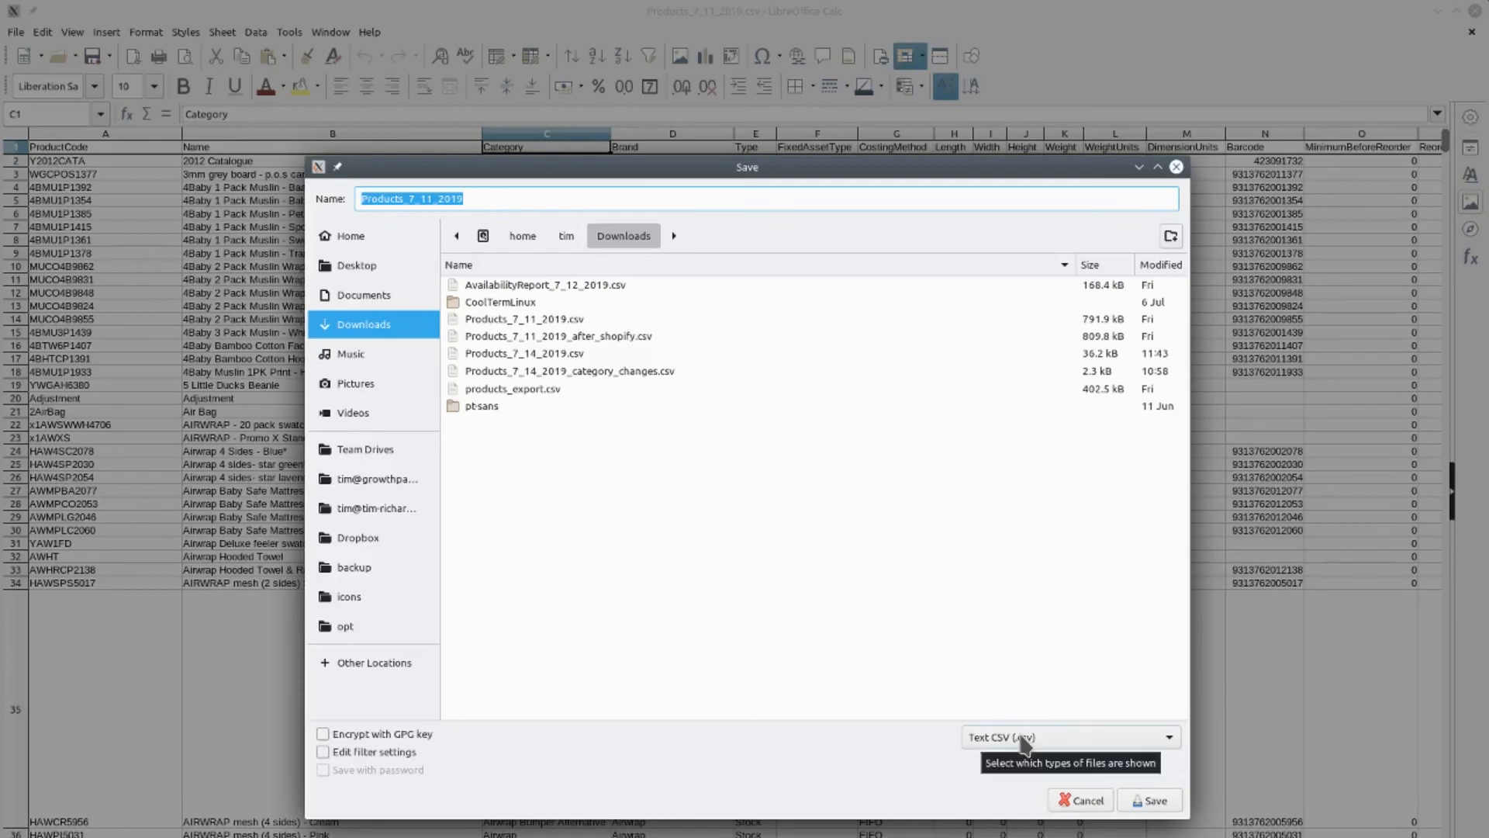
{"action": "left_click", "coordinate": [1151, 807]}
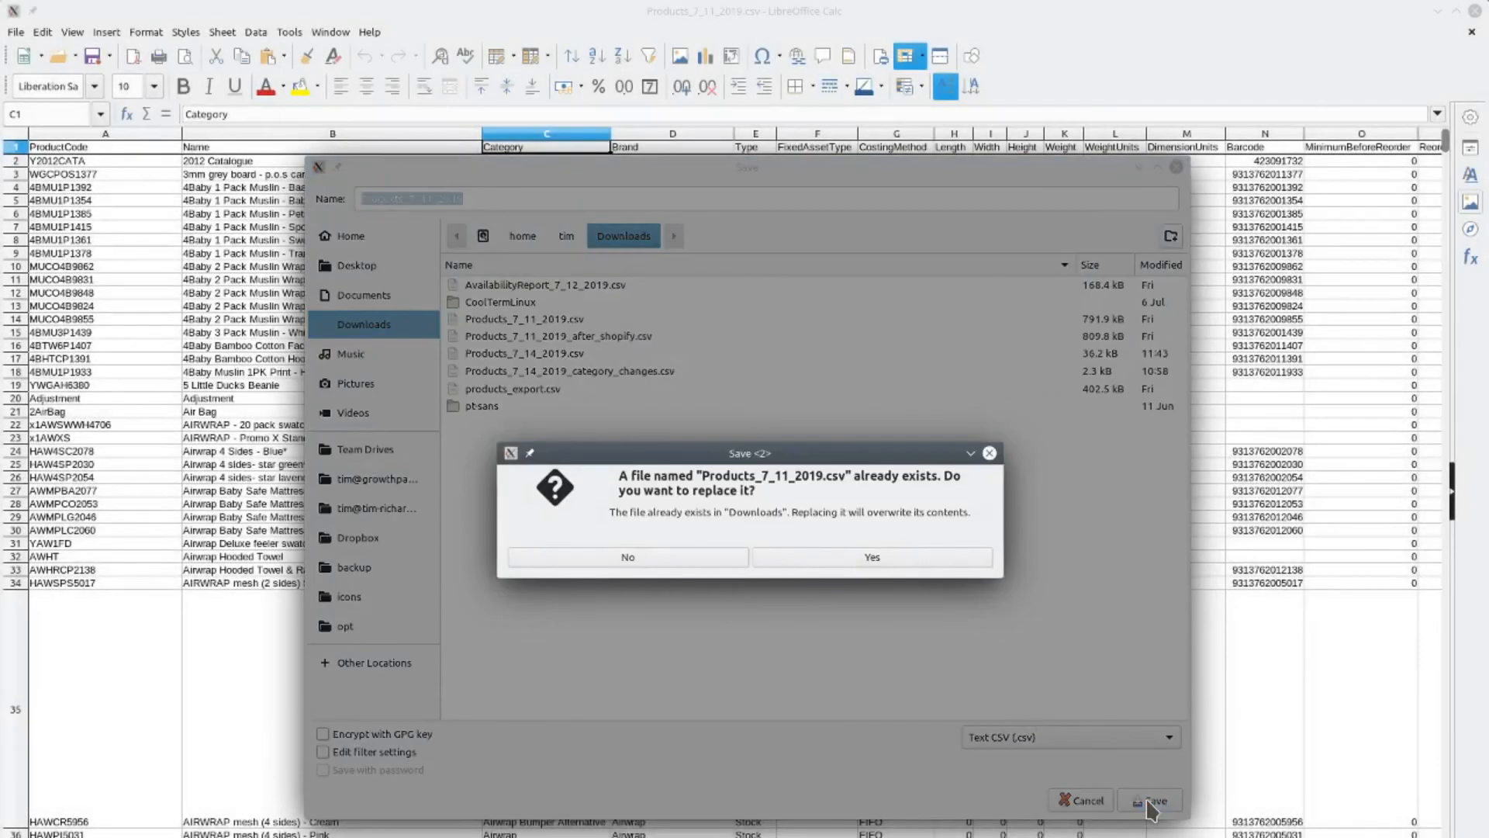
{"action": "left_click", "coordinate": [617, 553]}
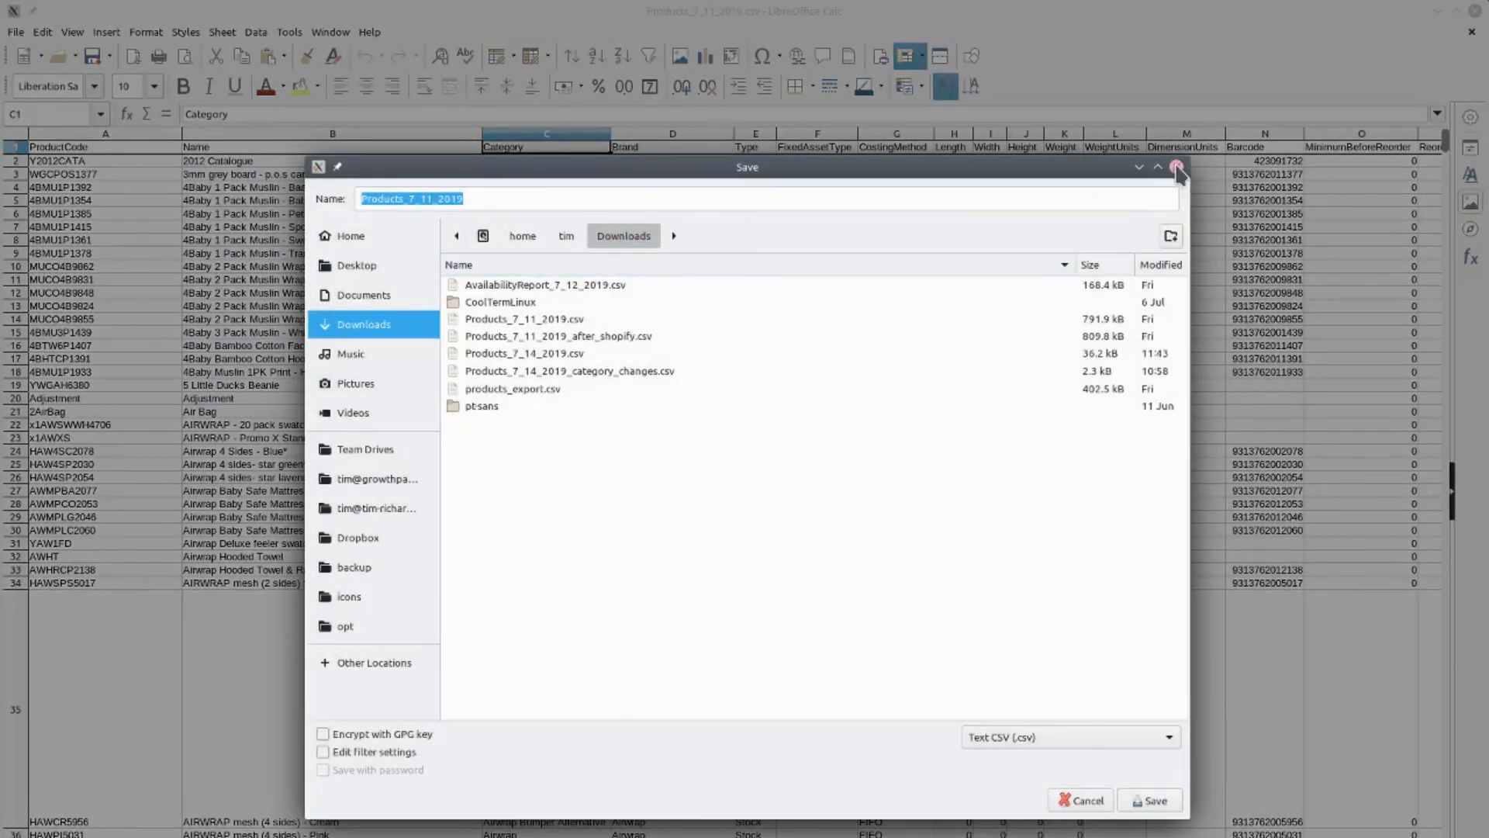
{"action": "left_click", "coordinate": [1176, 167]}
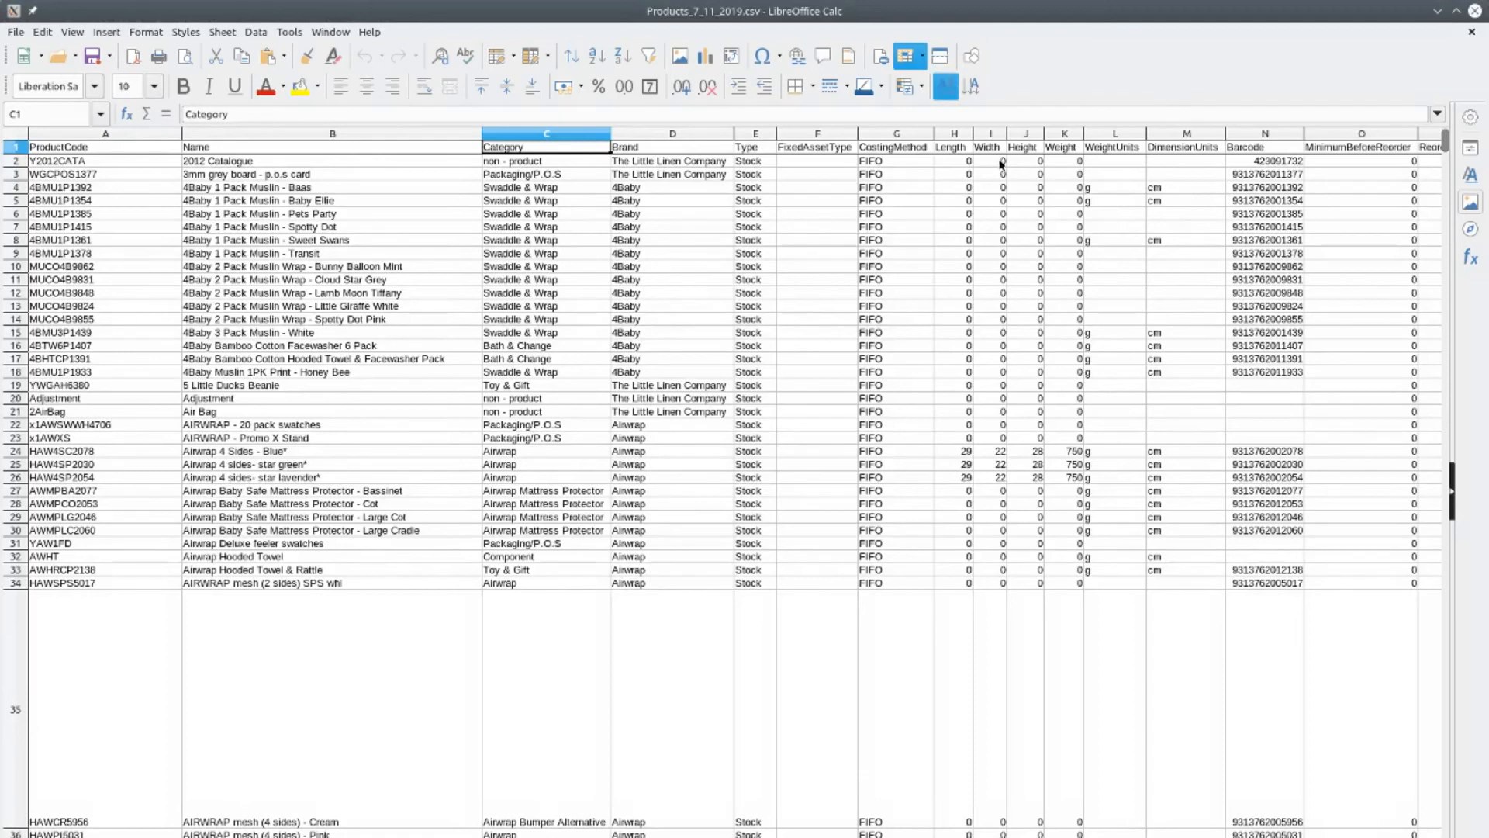
Close Products_7_11_2019.csv in LibreOffice Calc without saving the changes
{"action": "left_click", "coordinate": [1474, 11]}
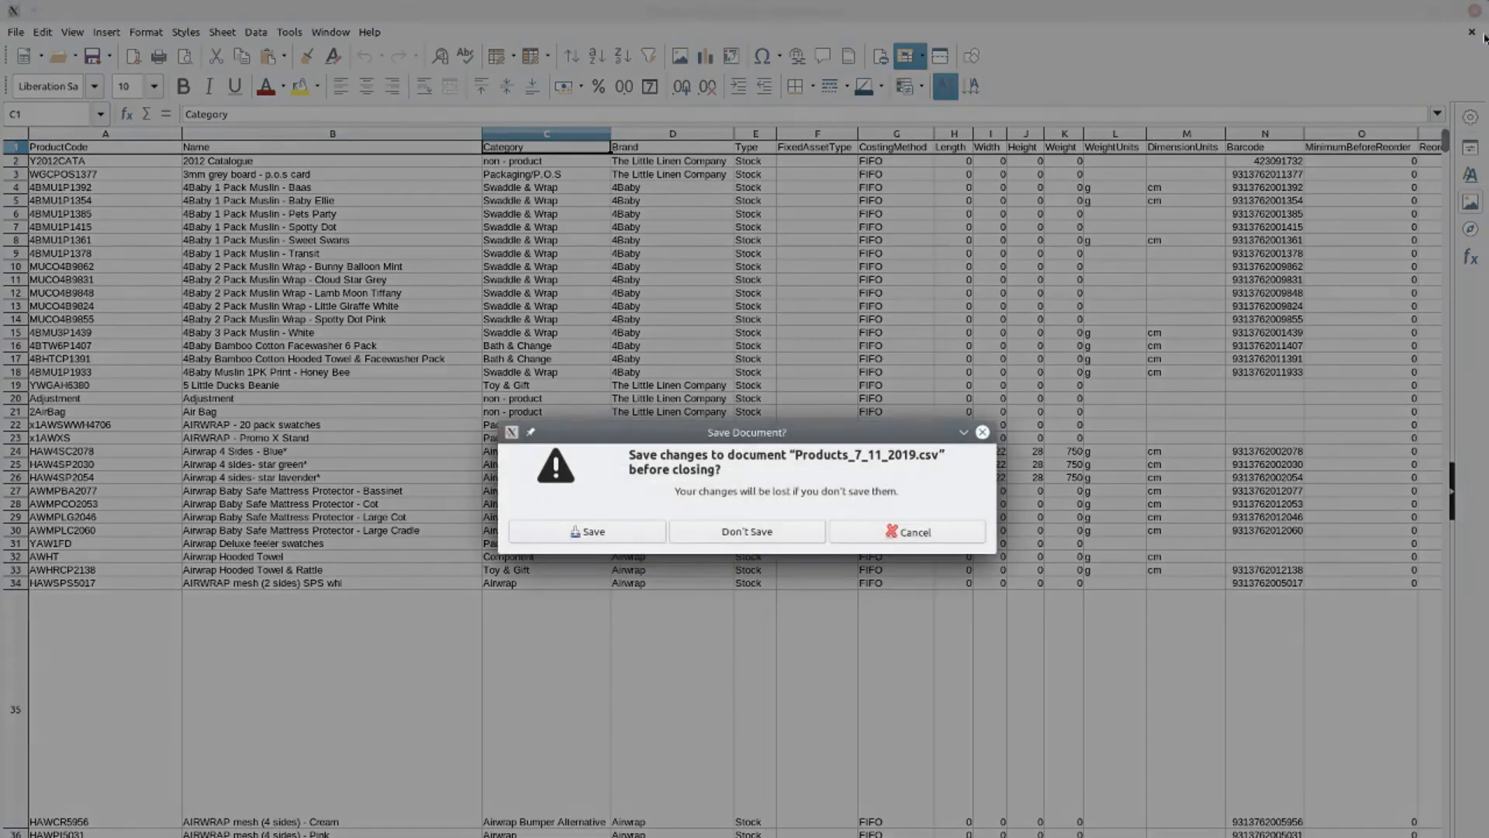
{"action": "left_click", "coordinate": [730, 546]}
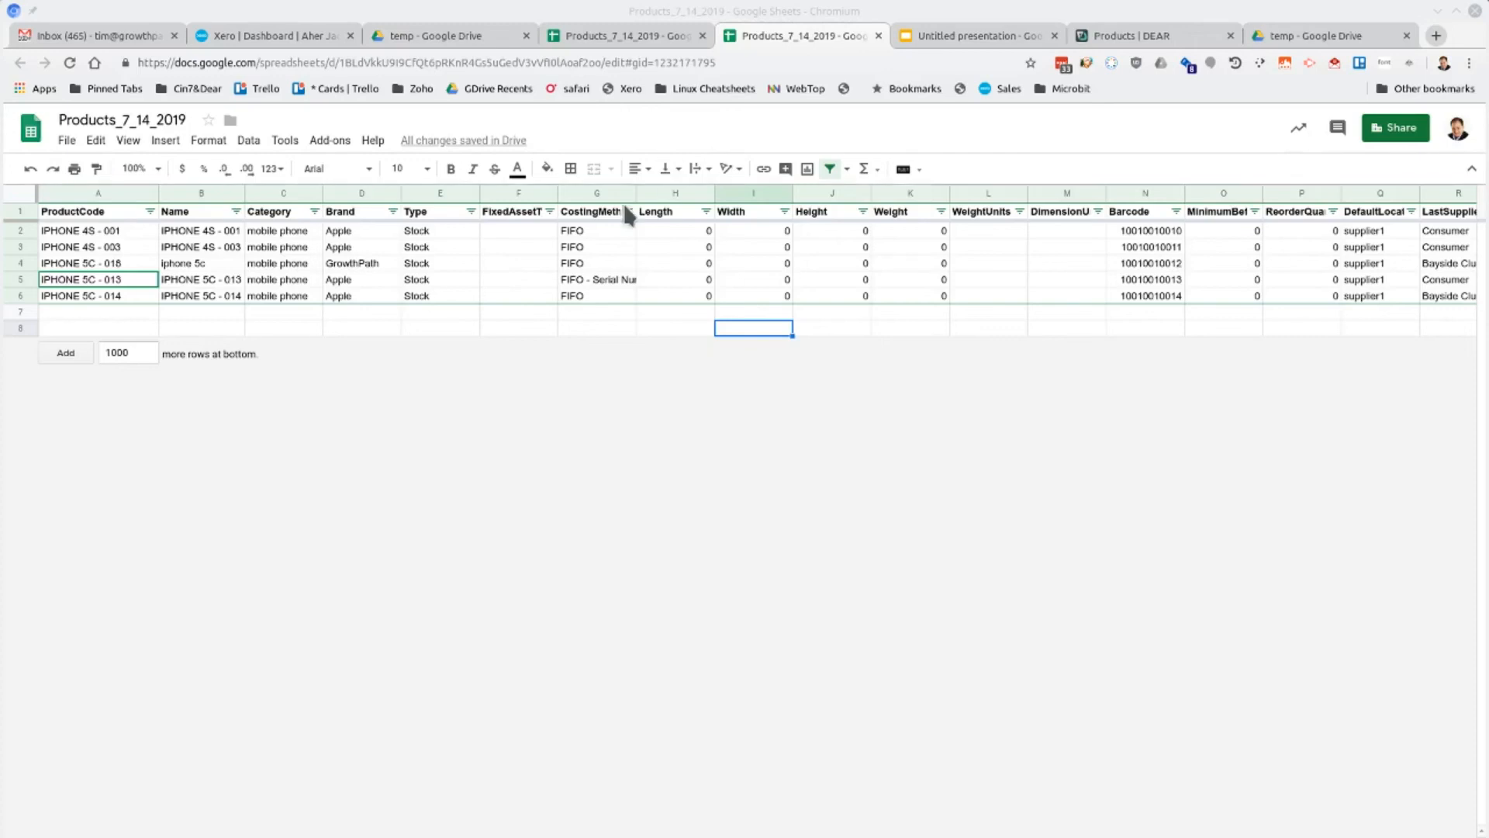
In the Products_7_14_2019 Google Sheet, clear the CostingMethod value of product IPHONE 4S - 001 in row 2
{"action": "left_click", "coordinate": [618, 230]}
{"action": "key", "text": "Delete"}
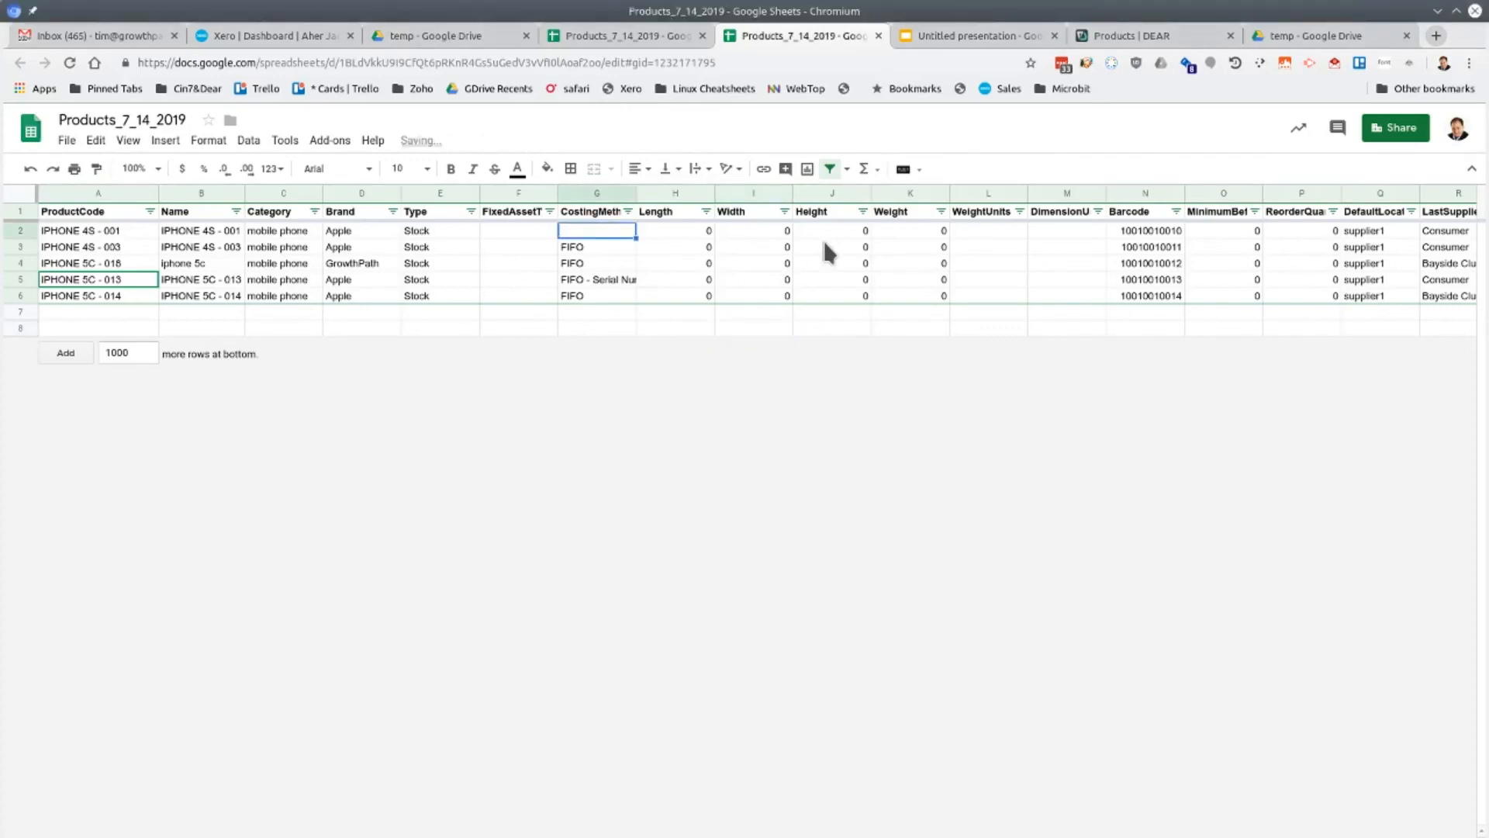
{"action": "left_click", "coordinate": [671, 328]}
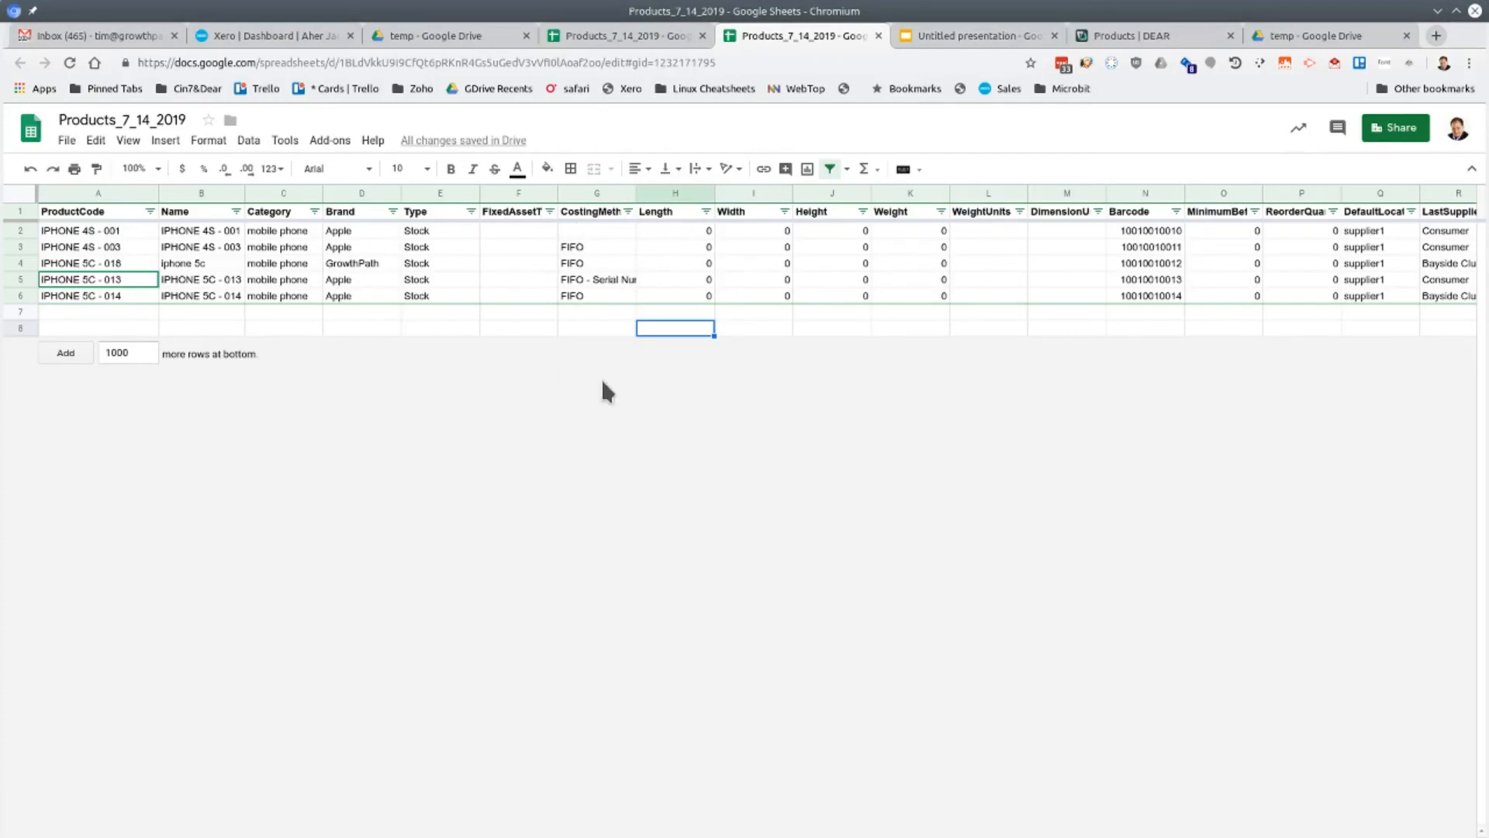
Duplicate the product code IPHONE 5C - 013 from row 5 into the ProductCode cell of row 6
{"action": "left_click", "coordinate": [69, 280]}
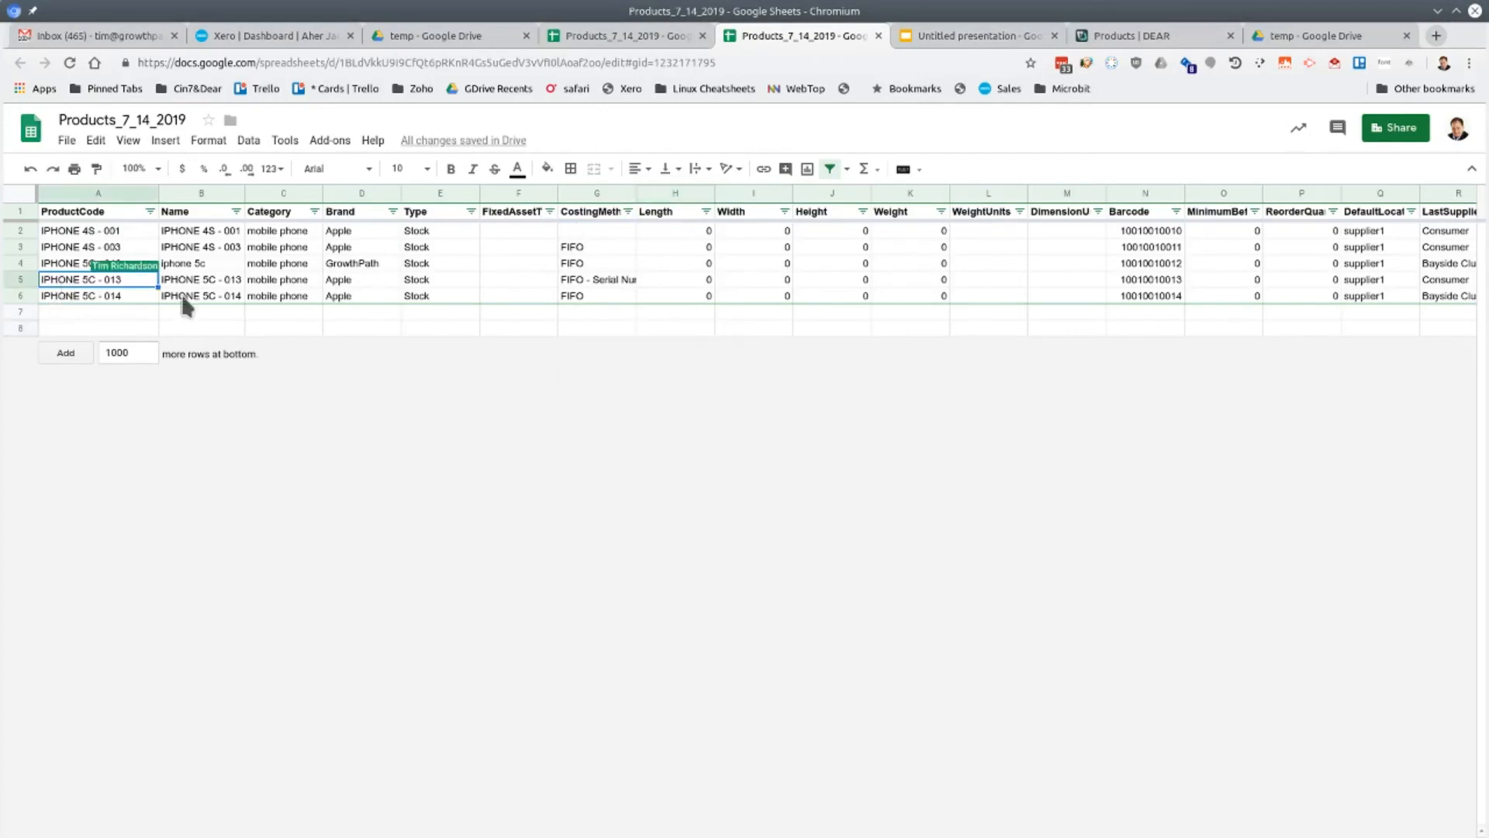
{"action": "key", "text": "Down"}
{"action": "type", "text": "IPHONE 5C - 013"}
{"action": "key", "text": "Down"}
{"action": "key", "text": "Up"}
{"action": "key", "text": "Up"}
Download the current sheet as comma-separated values to Downloads, overwriting Products_7_14_2019_errors.csv
{"action": "left_click", "coordinate": [67, 141]}
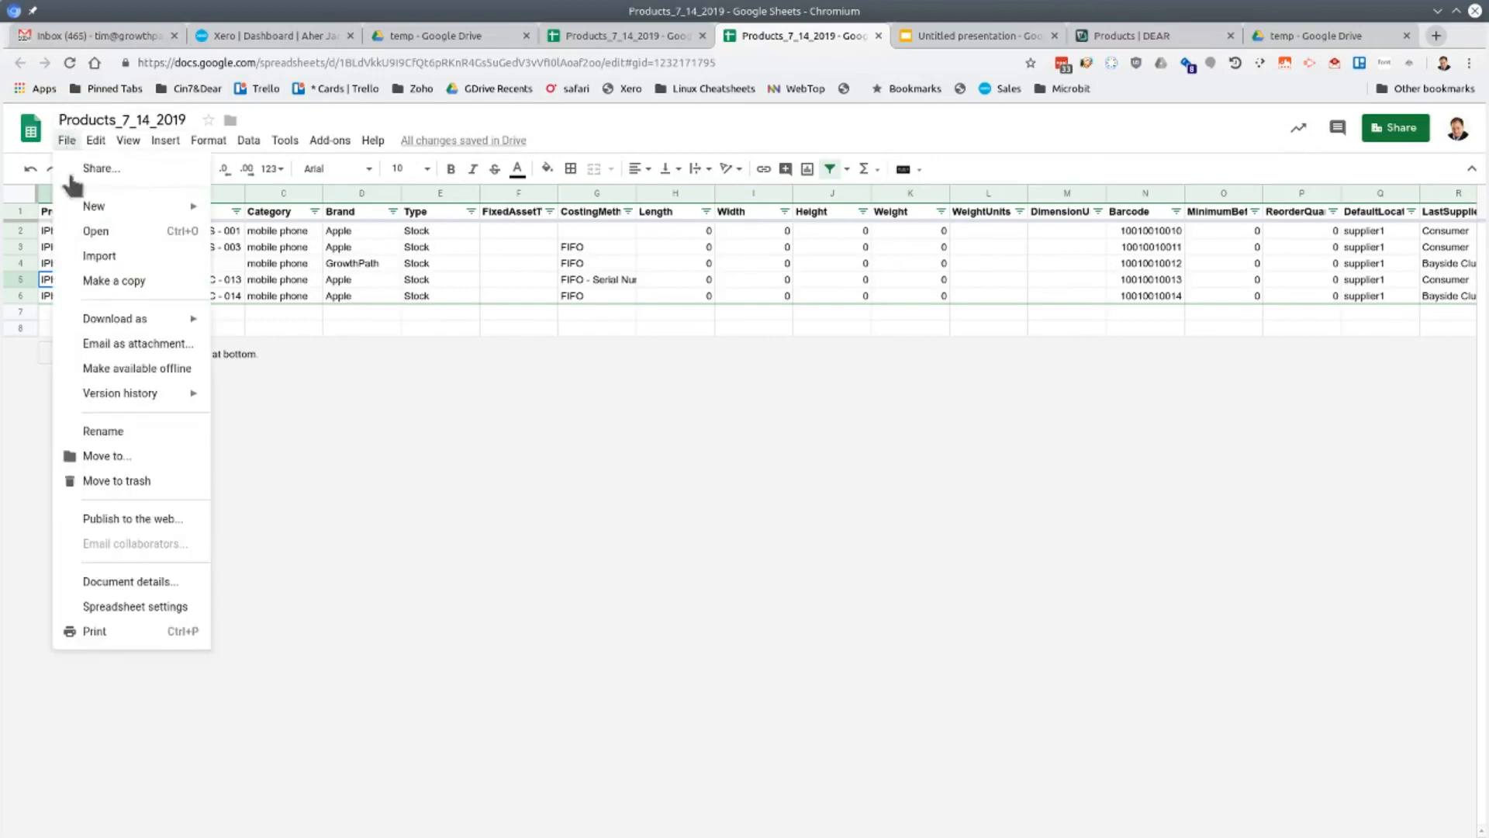
{"action": "mouse_move", "coordinate": [126, 323]}
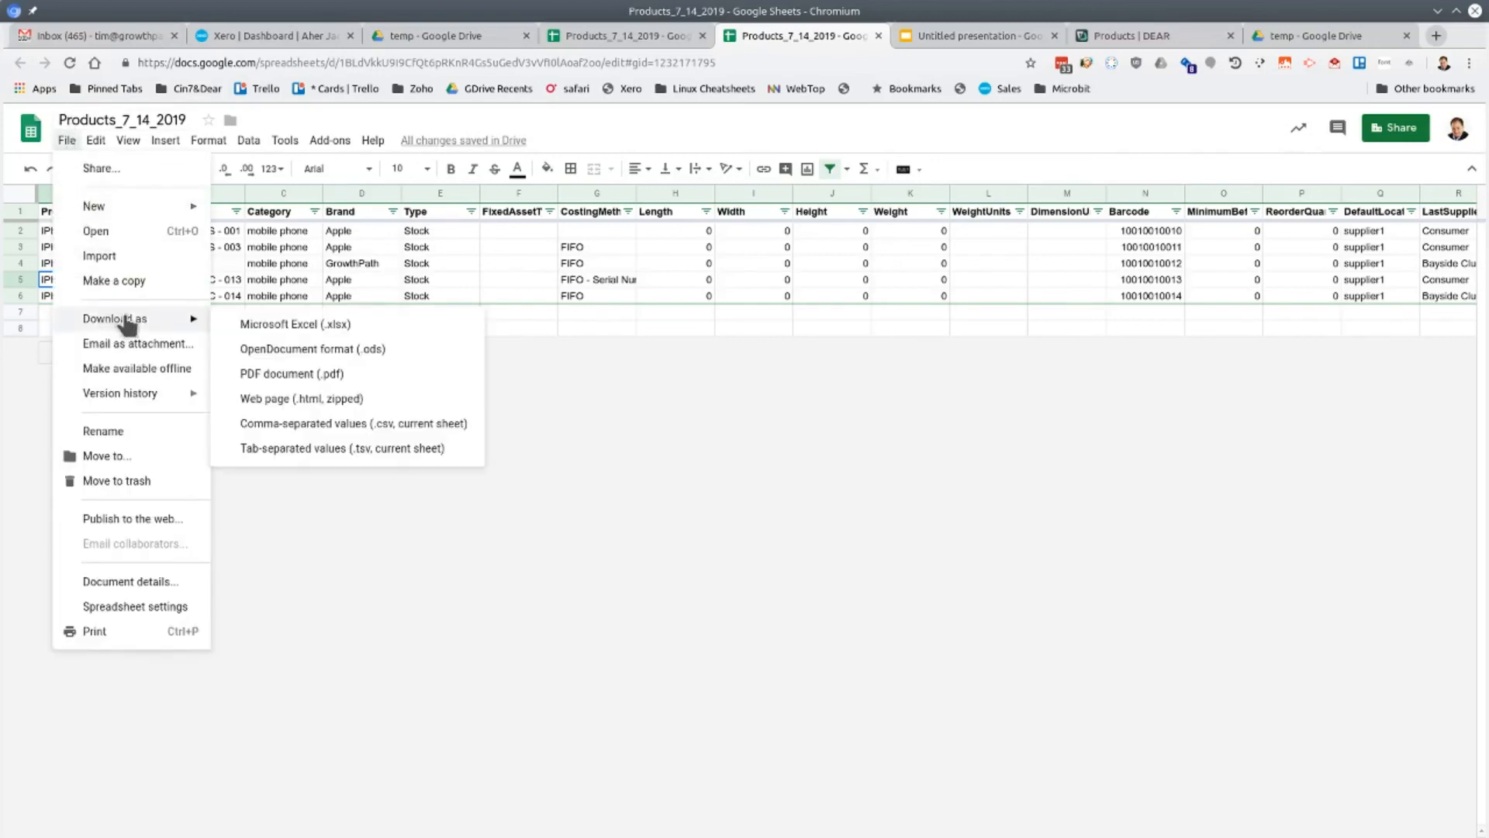
{"action": "left_click", "coordinate": [340, 424]}
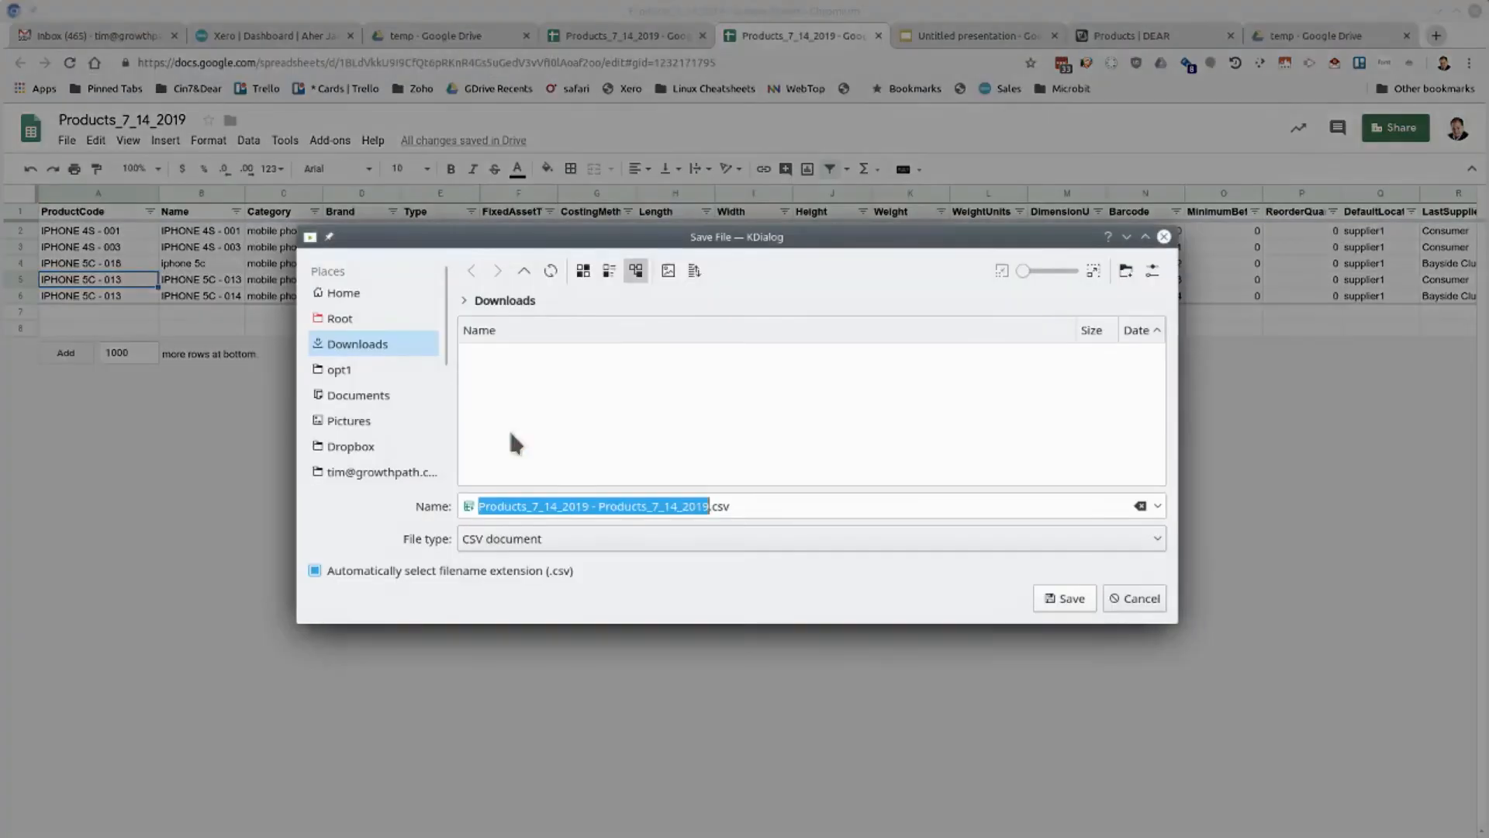
{"action": "left_click", "coordinate": [545, 390]}
{"action": "left_click", "coordinate": [1059, 602]}
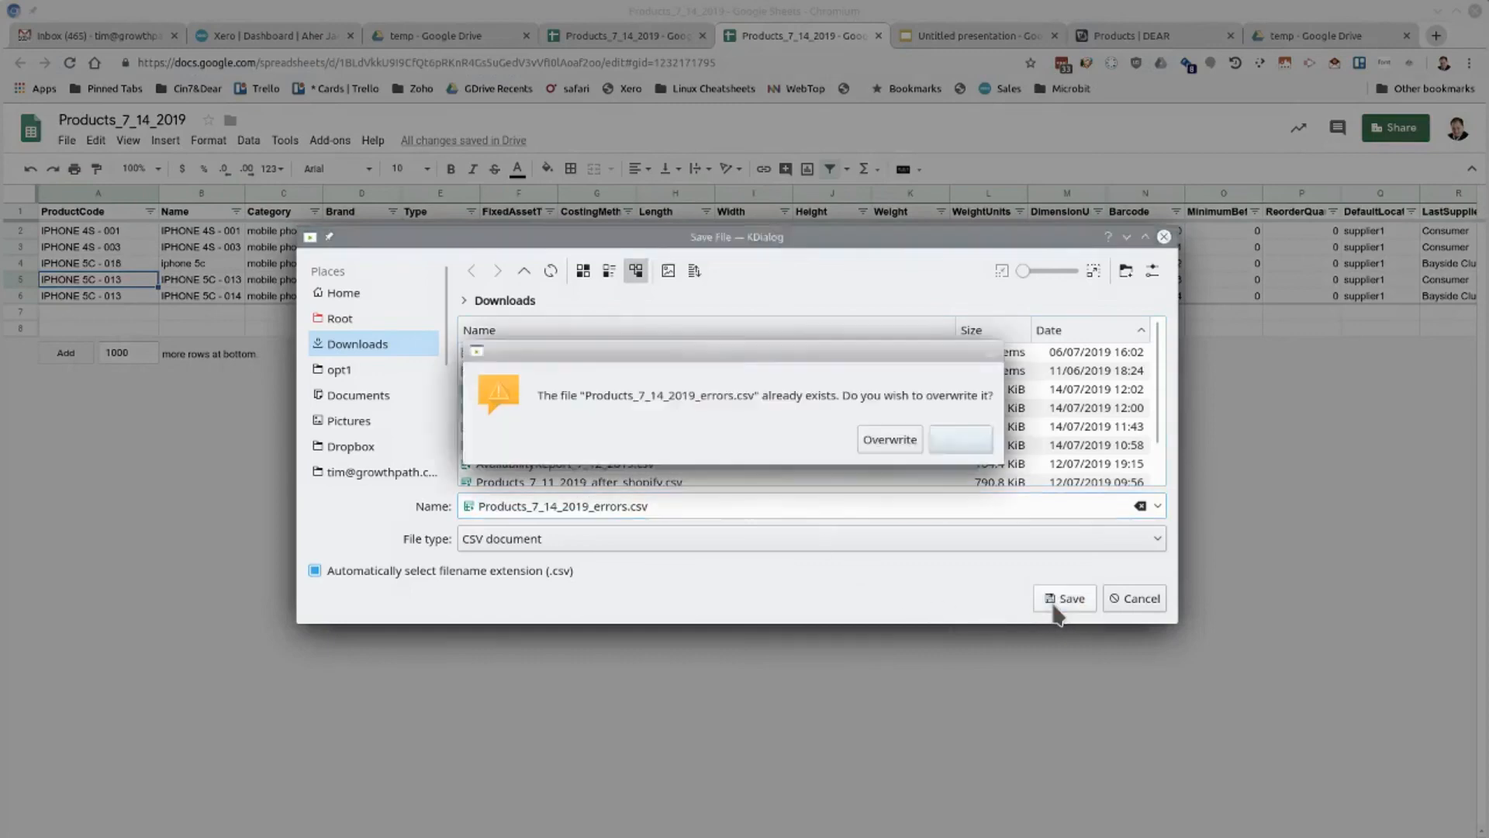
{"action": "left_click", "coordinate": [892, 440]}
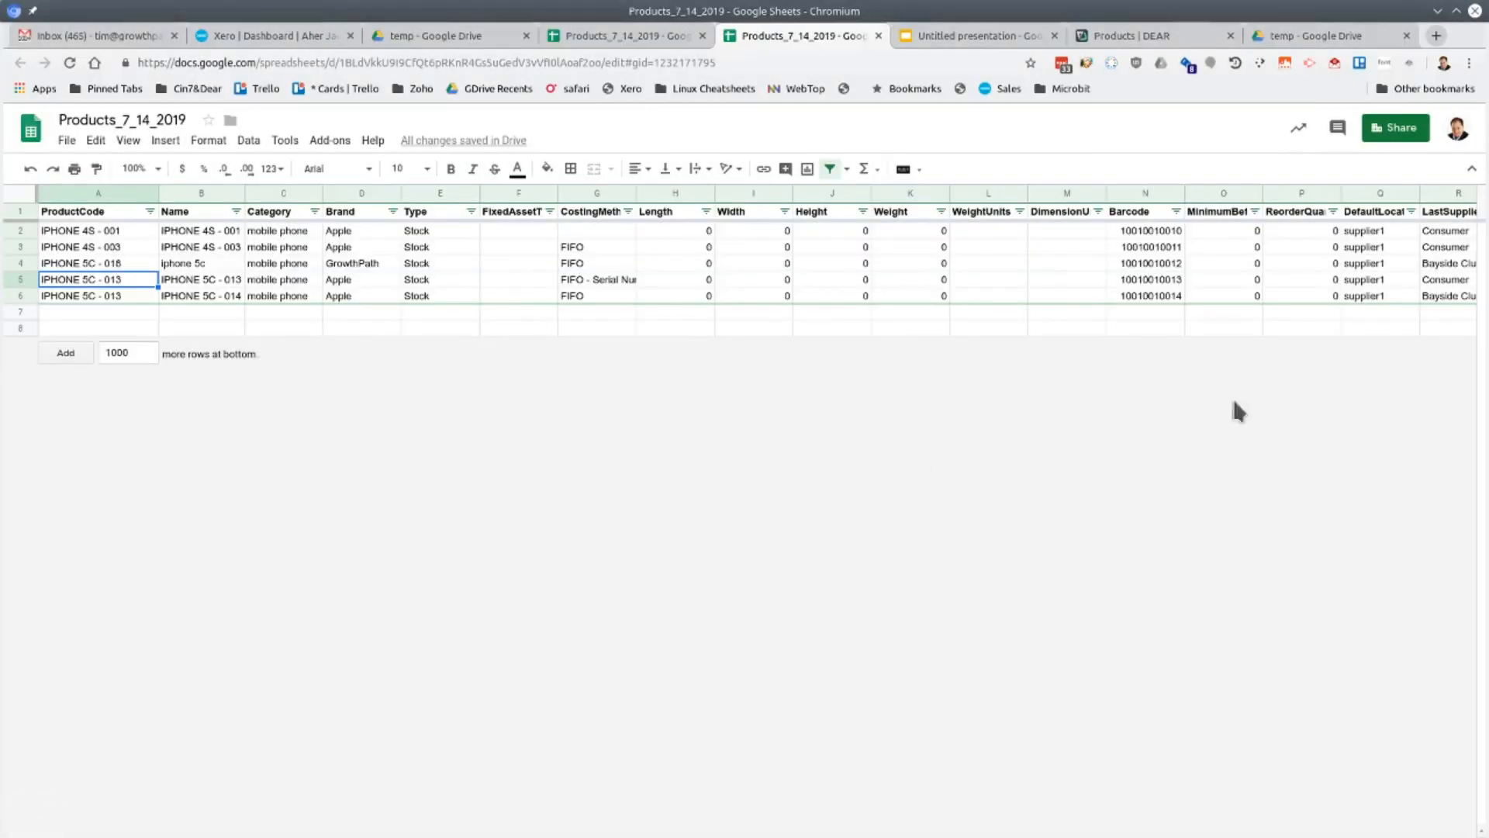
Switch to DEAR and upload Products_7_14_2019_errors.csv from Downloads to the products' Inventory List import
{"action": "left_click", "coordinate": [1156, 43]}
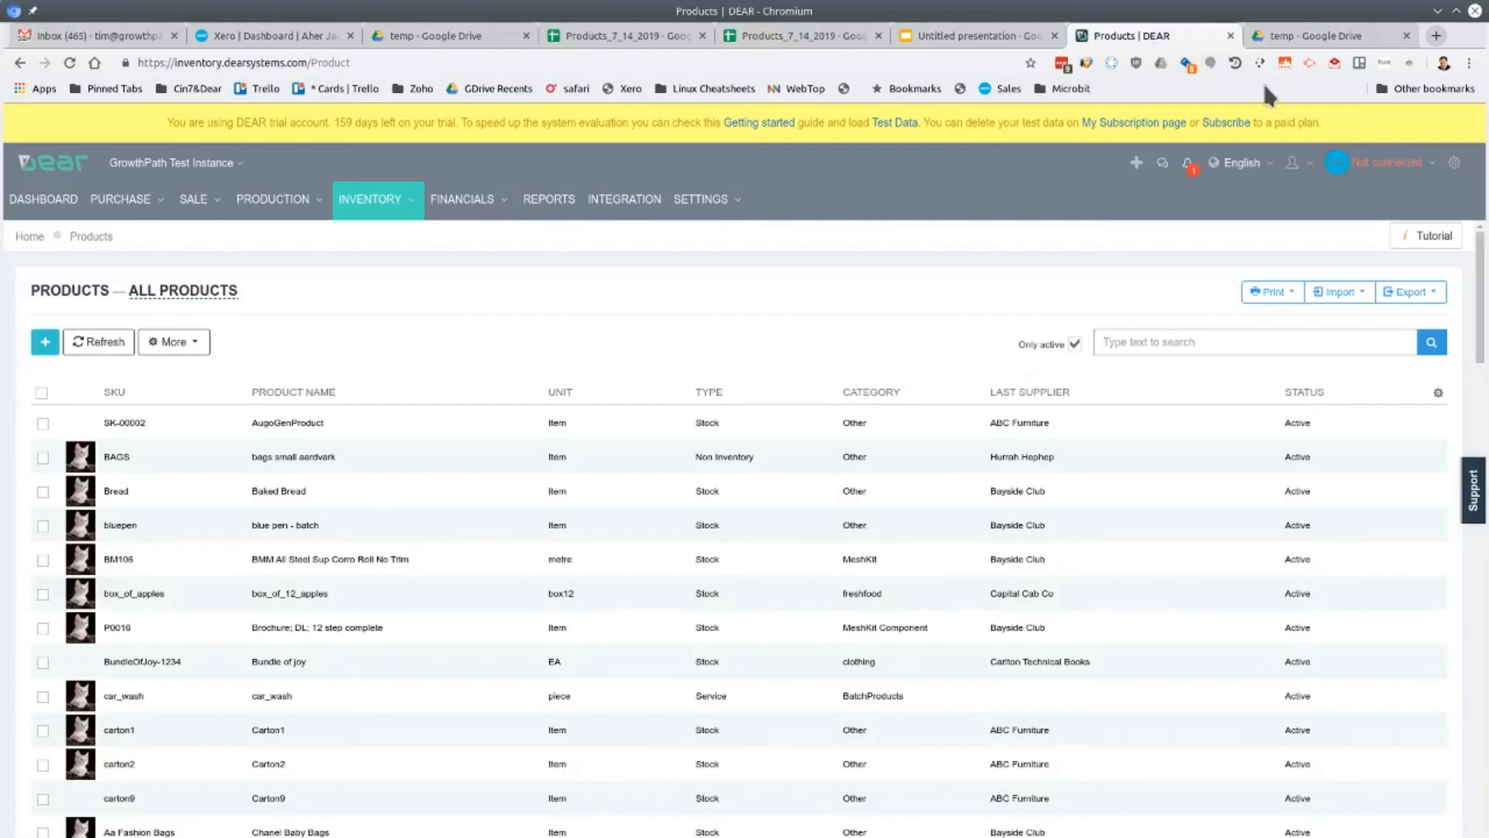
{"action": "mouse_move", "coordinate": [271, 199]}
{"action": "left_click", "coordinate": [1338, 293]}
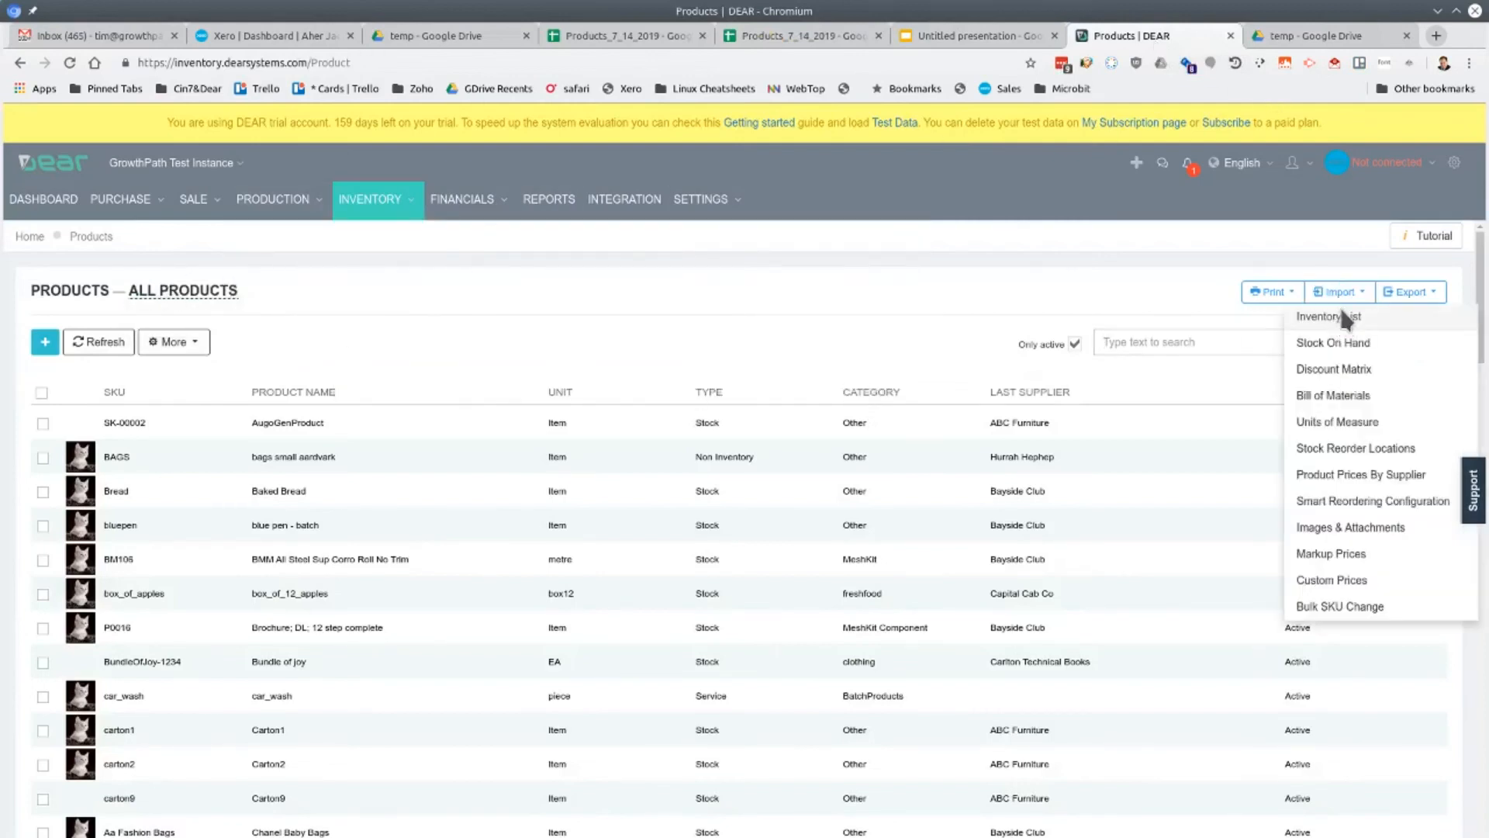
{"action": "left_click", "coordinate": [1339, 310]}
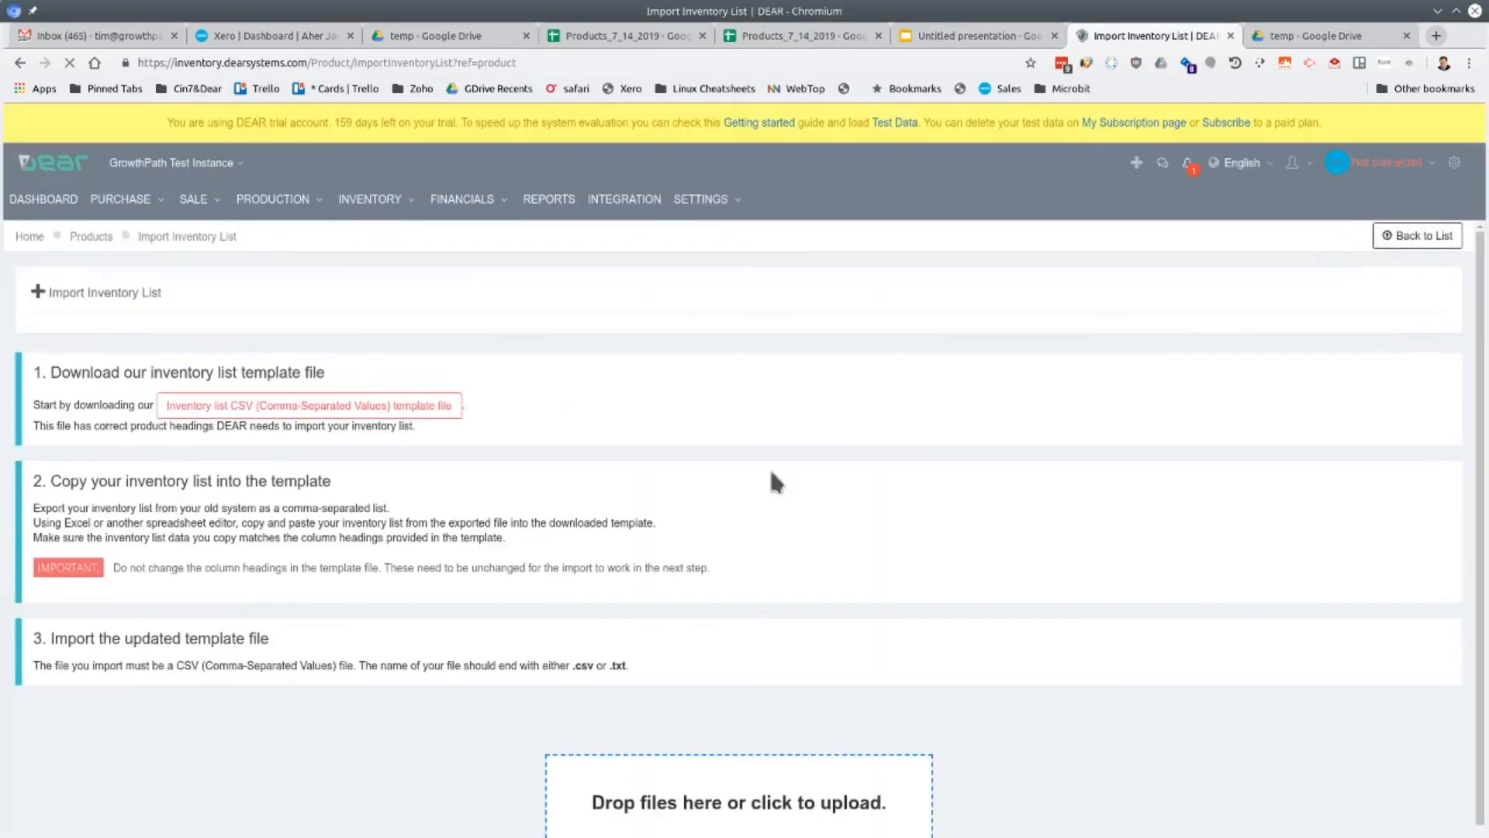
{"action": "left_click", "coordinate": [708, 806]}
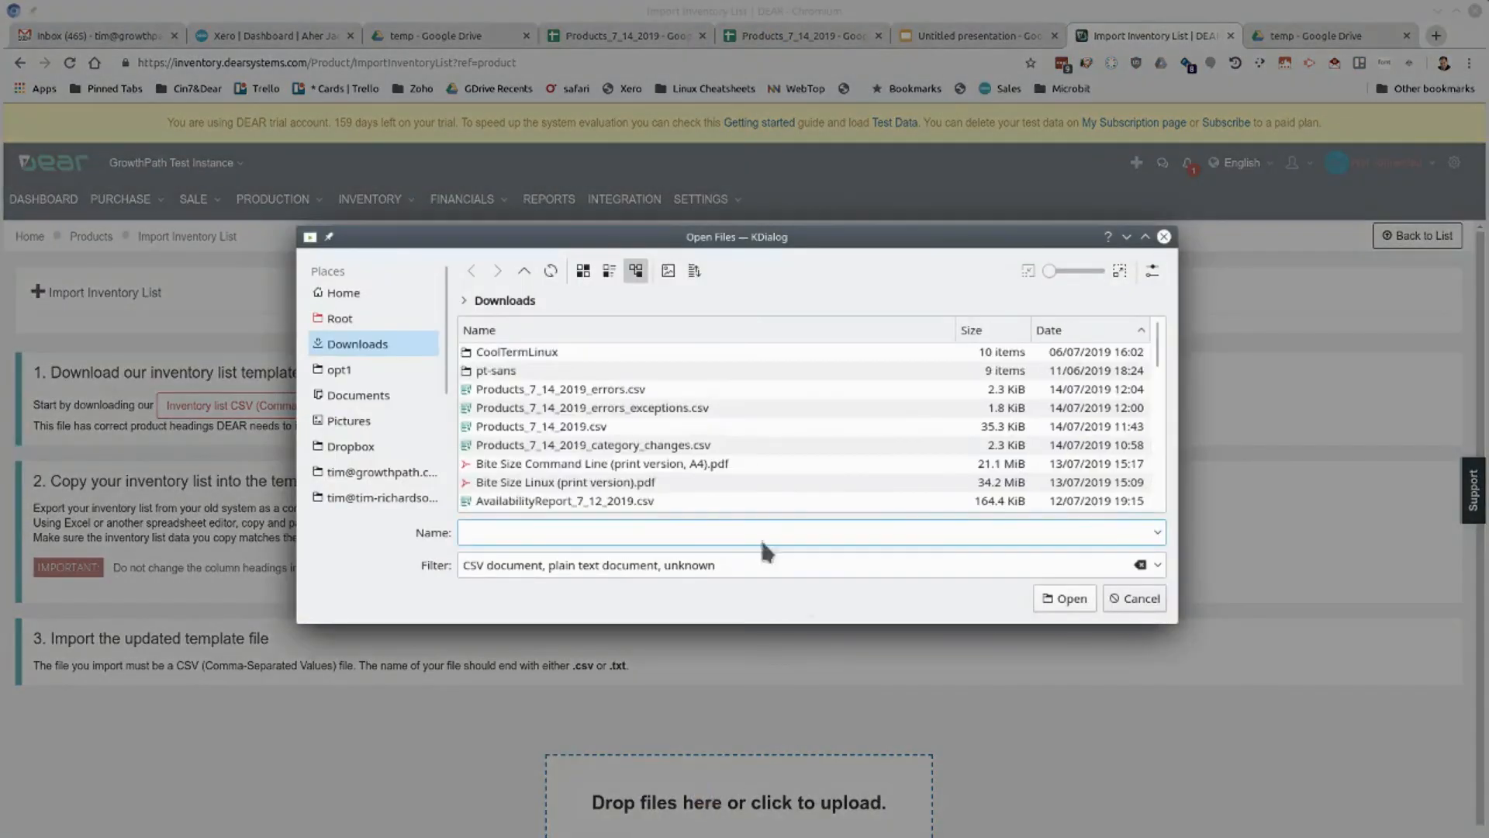
{"action": "left_click", "coordinate": [563, 390]}
{"action": "left_click", "coordinate": [1069, 599]}
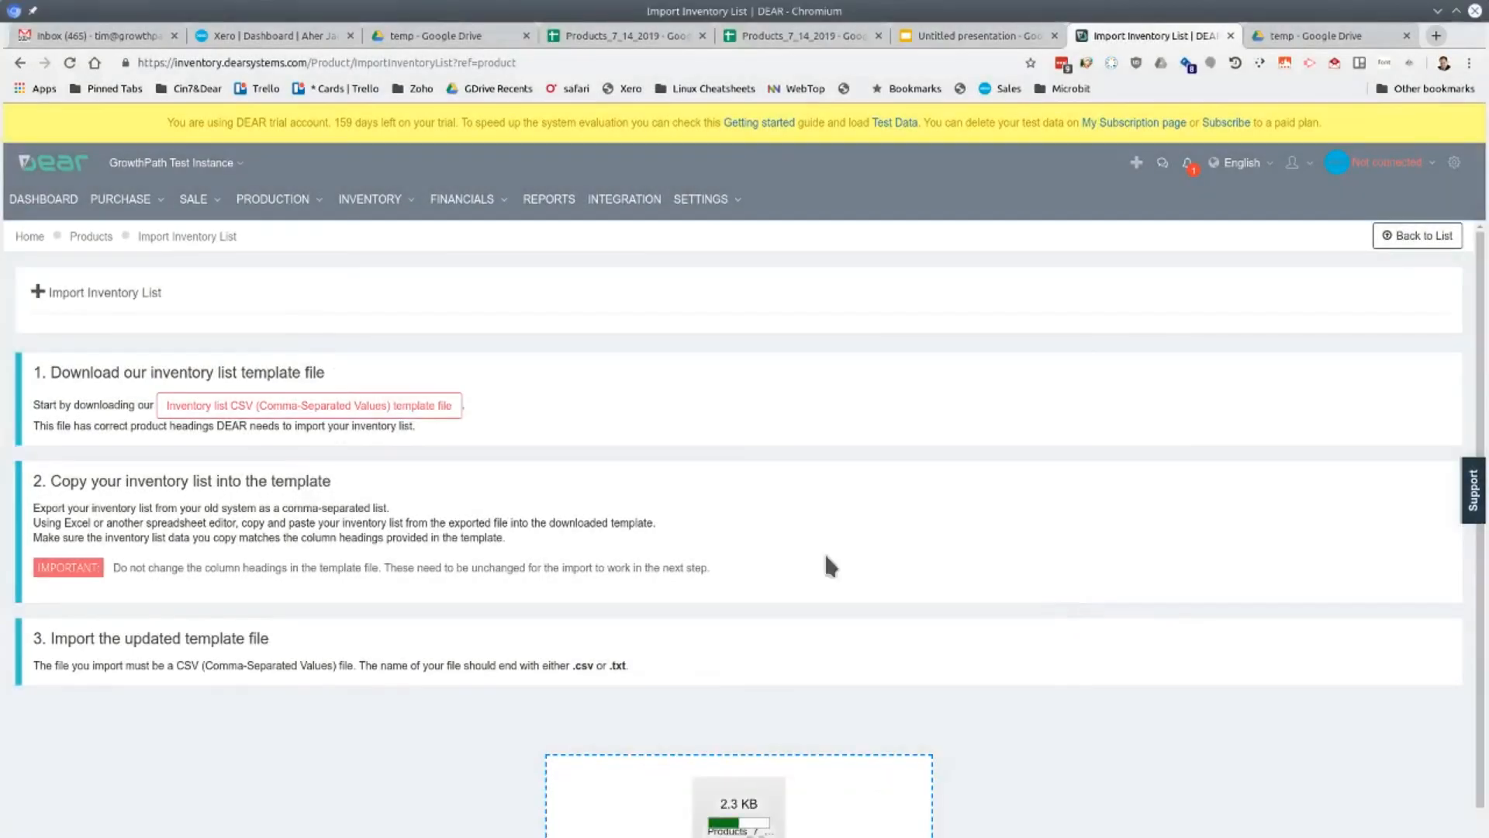
Read the issue details for the invalid import lines 2, 5 and 6, dismissing each message
{"action": "scroll", "coordinate": [543, 523], "scroll_direction": "down", "scroll_amount": 2}
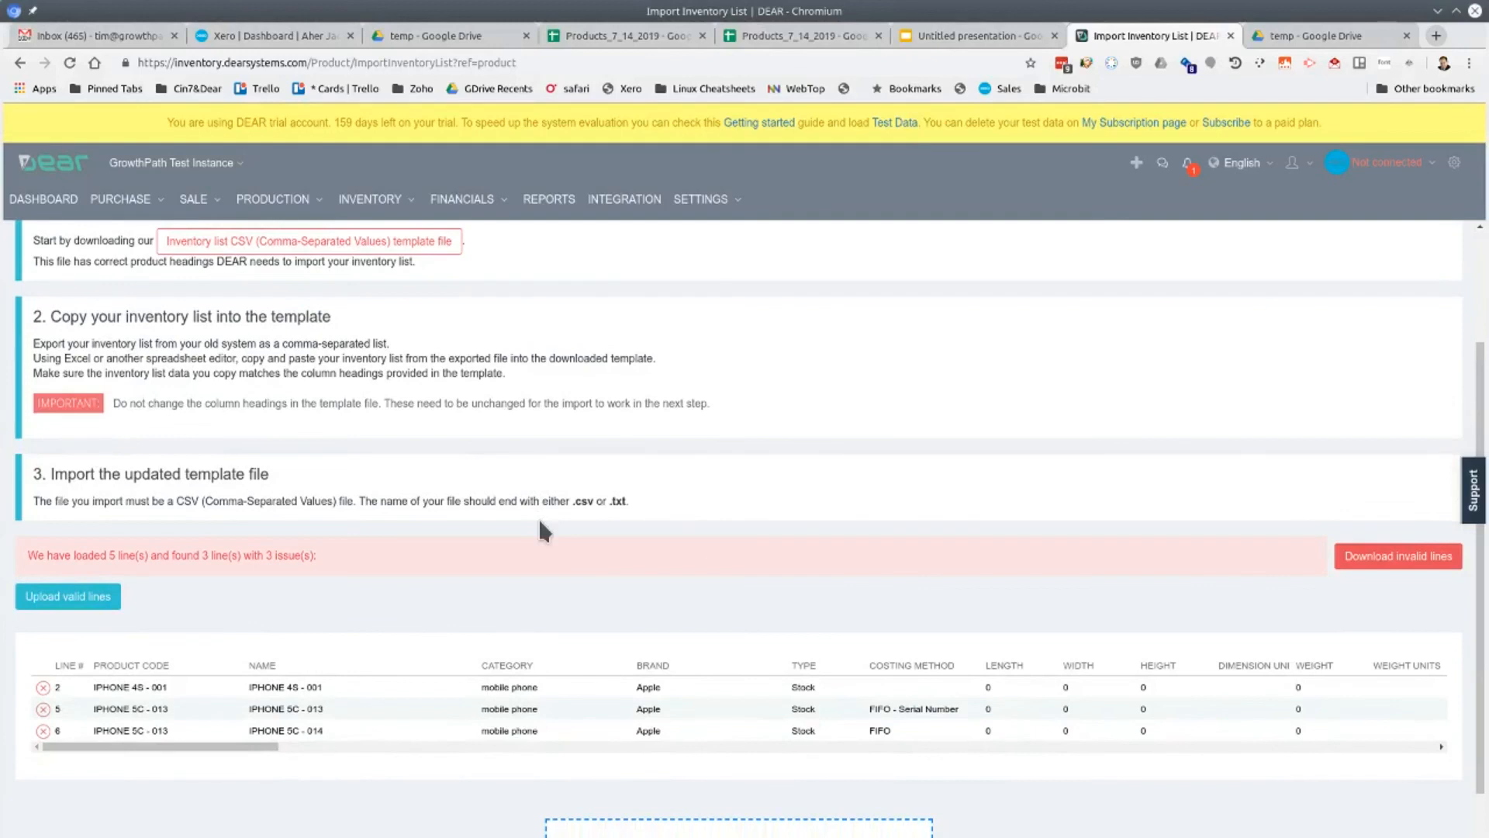
{"action": "left_click", "coordinate": [42, 689]}
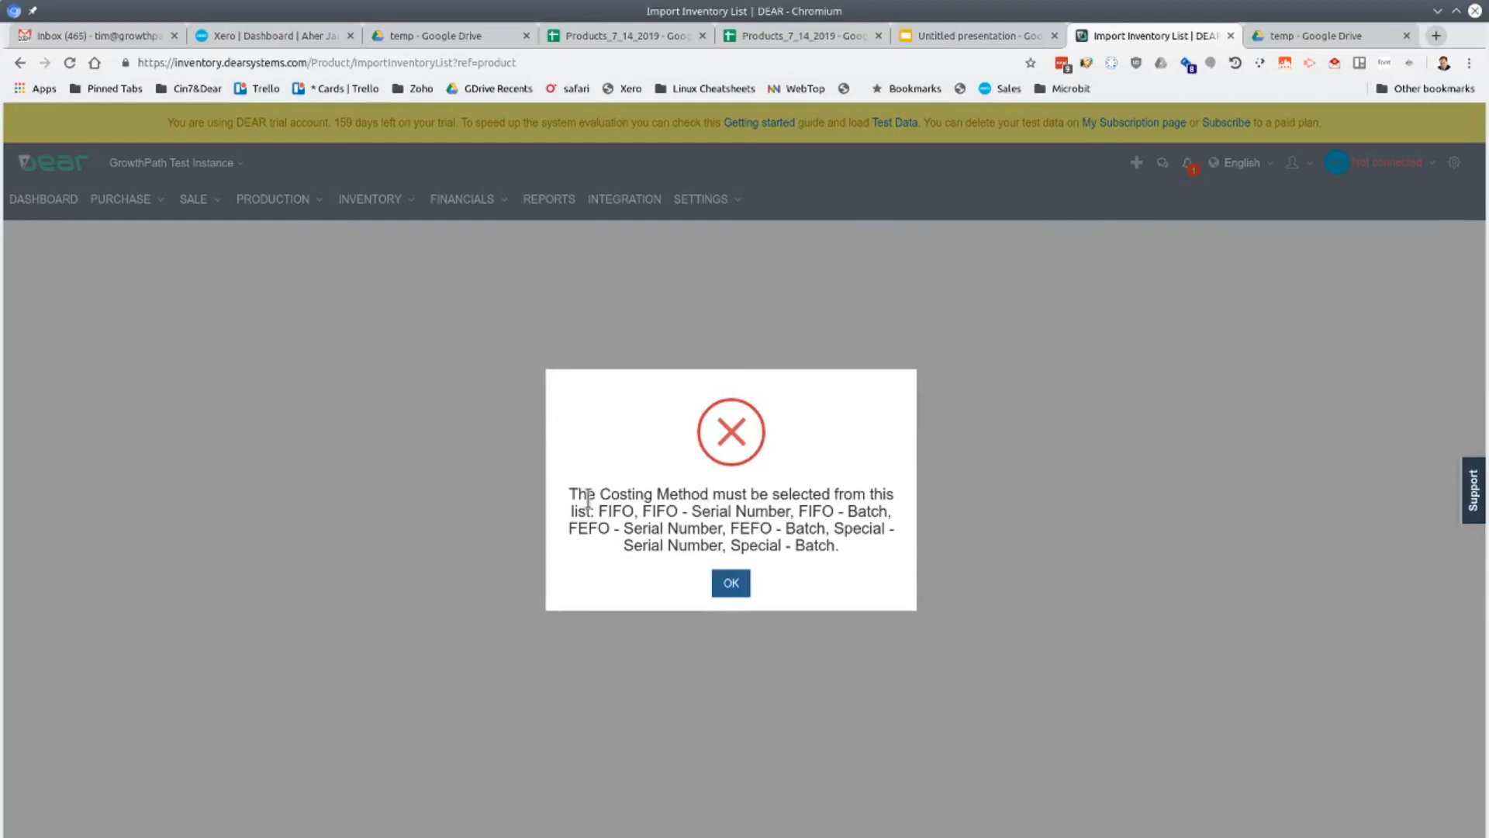
{"action": "left_click_drag", "start_coordinate": [590, 511], "coordinate": [731, 591]}
{"action": "left_click", "coordinate": [731, 586]}
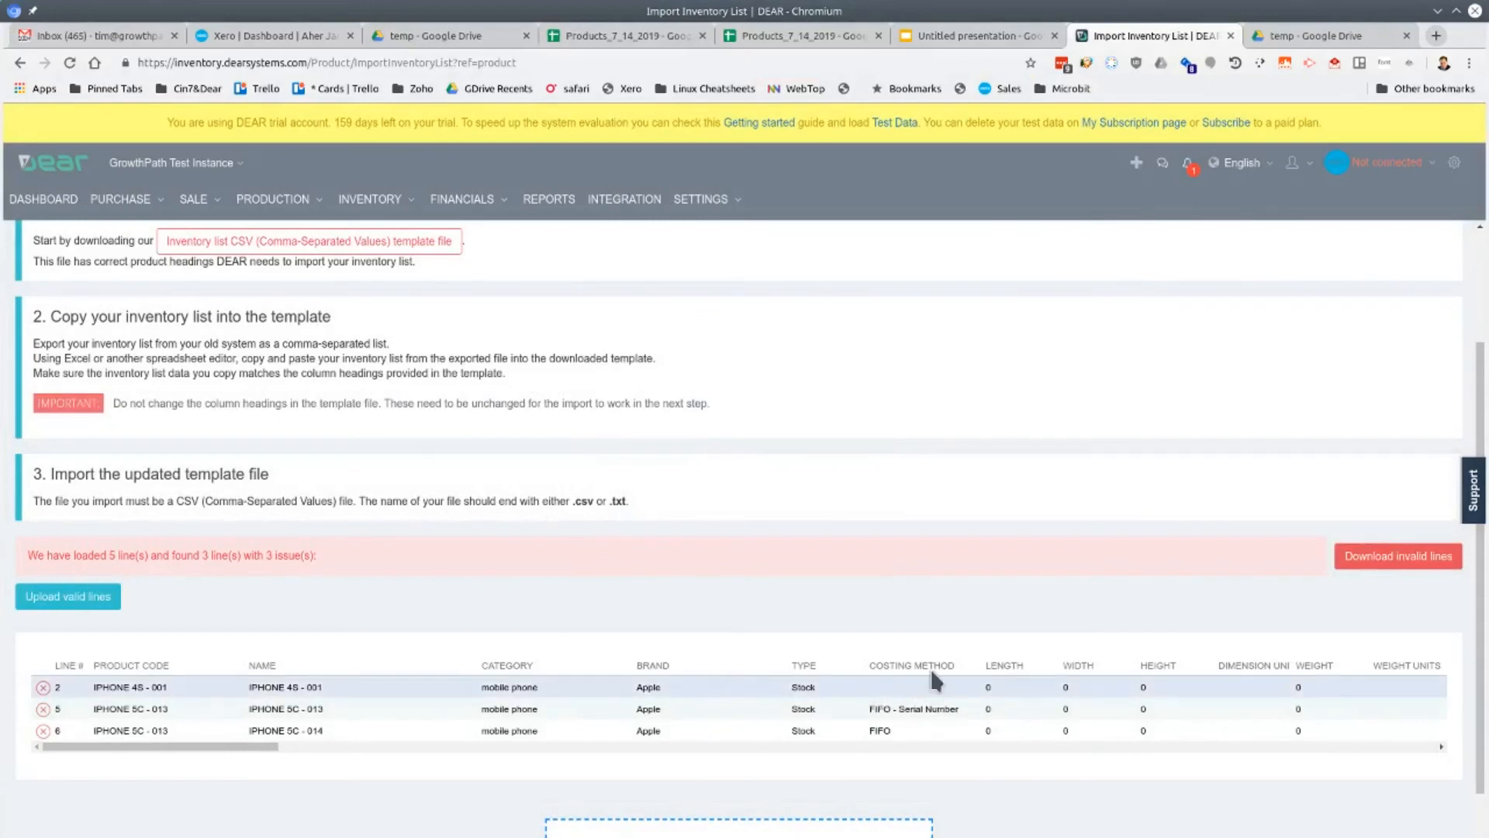
{"action": "left_click", "coordinate": [51, 708]}
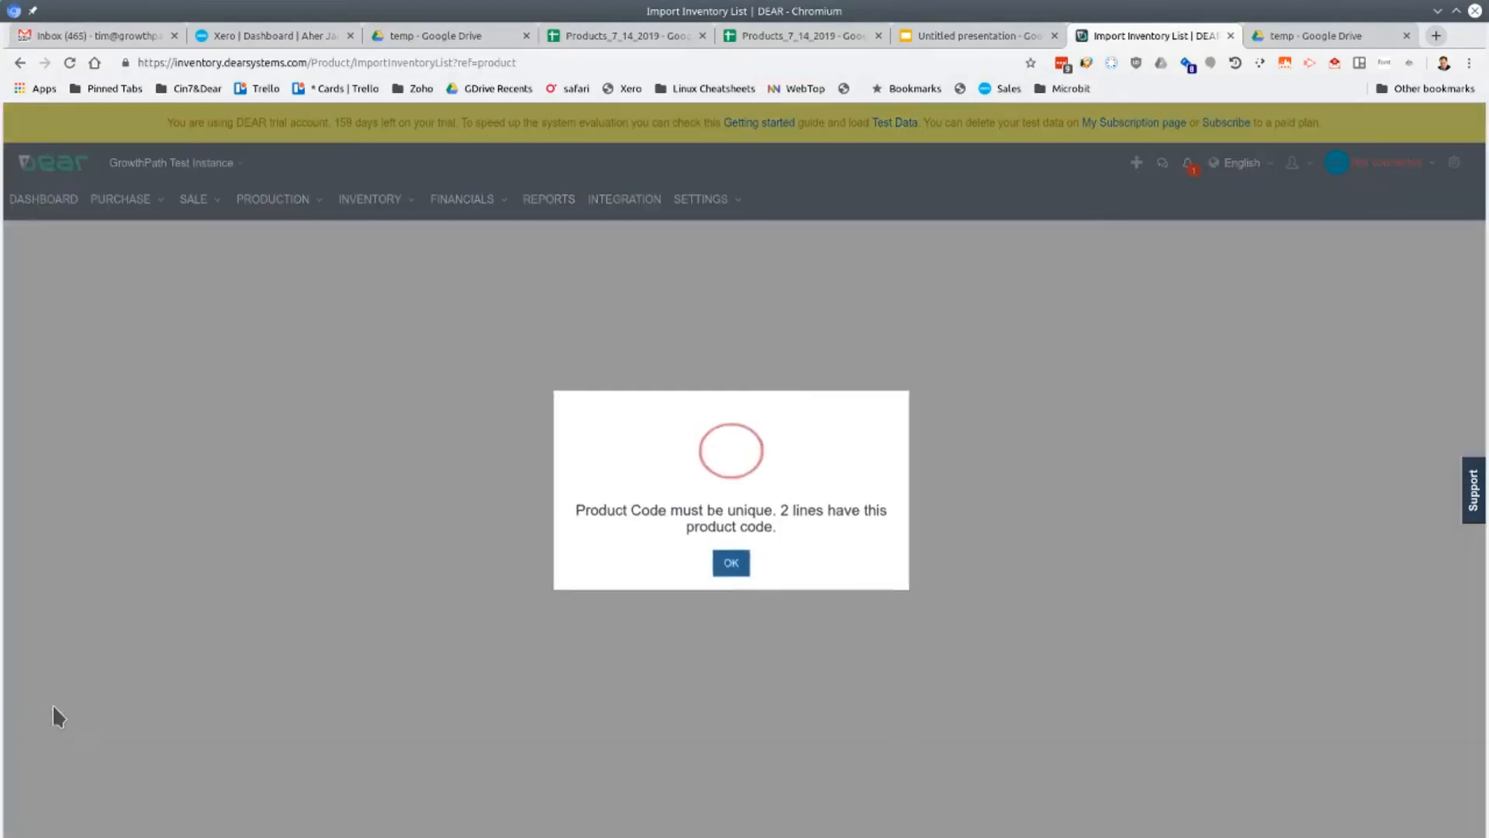
{"action": "left_click", "coordinate": [732, 567]}
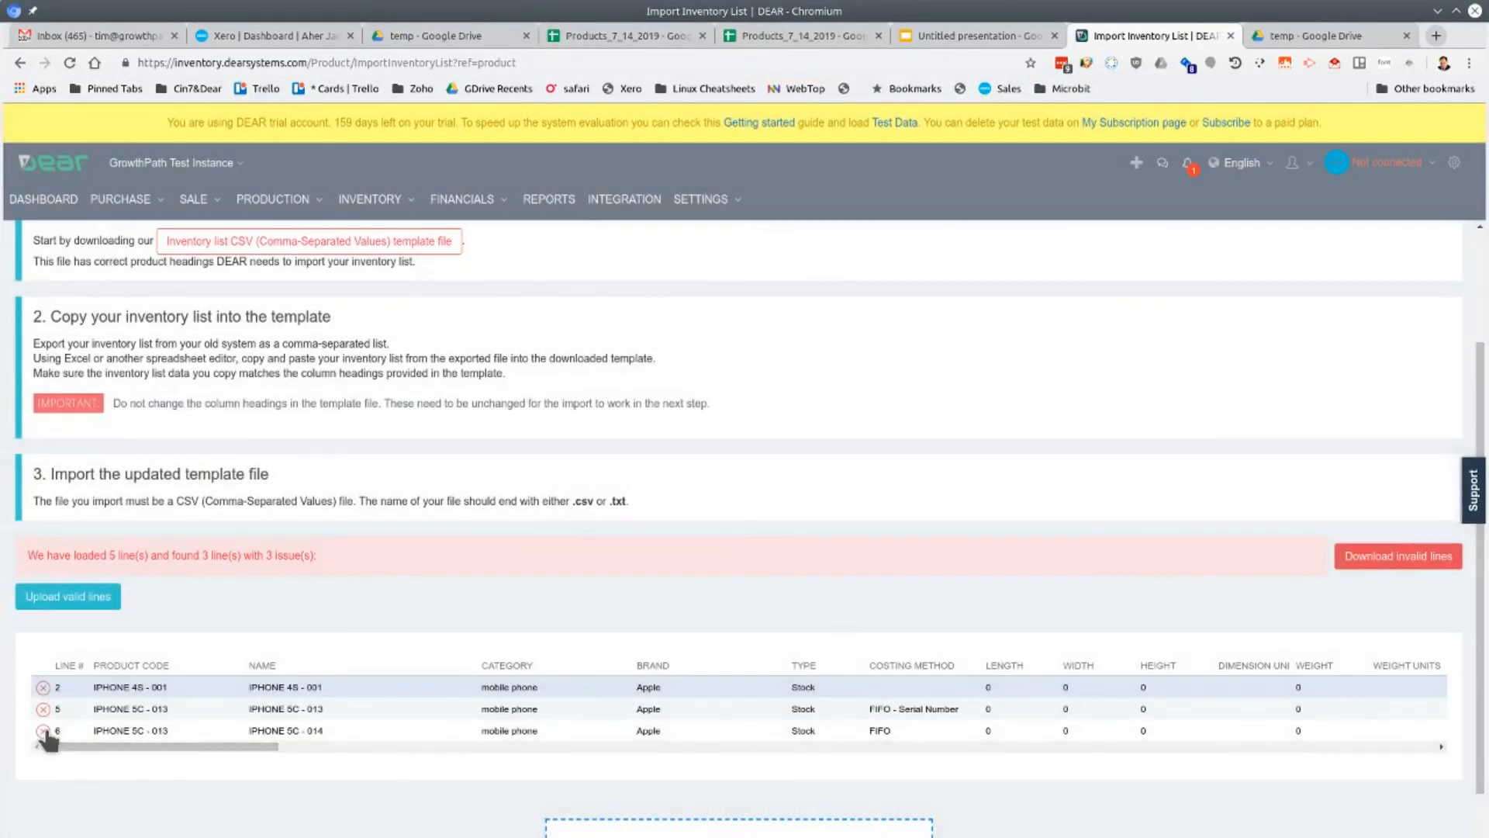
{"action": "left_click", "coordinate": [45, 743]}
{"action": "left_click", "coordinate": [730, 566]}
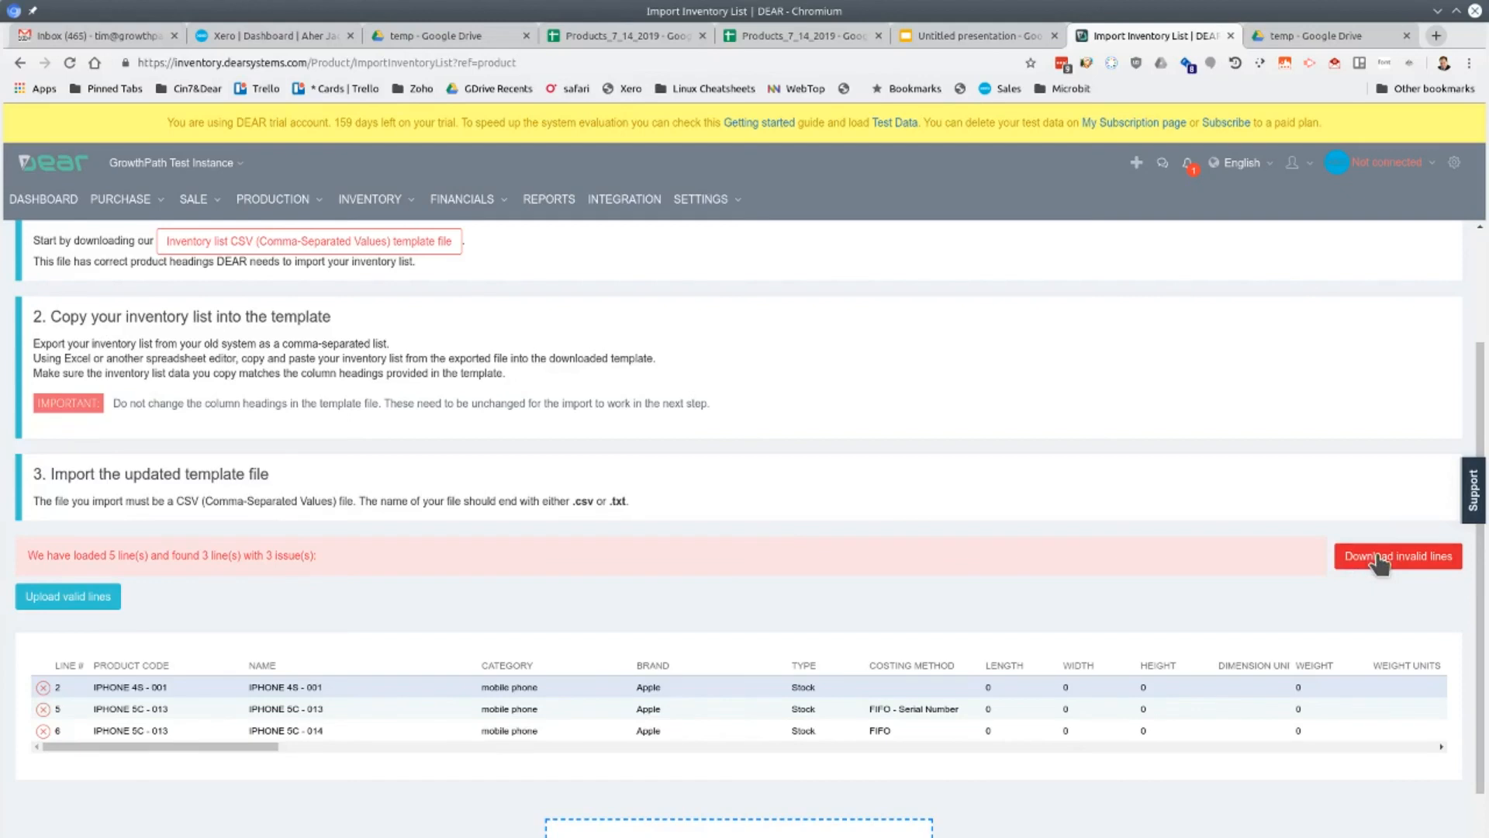
Switch to the Products_7_14_2019 spreadsheet and undo the error edits to row 2's costing method and row 6's product code
{"action": "scroll", "coordinate": [787, 729], "scroll_direction": "down", "scroll_amount": 2}
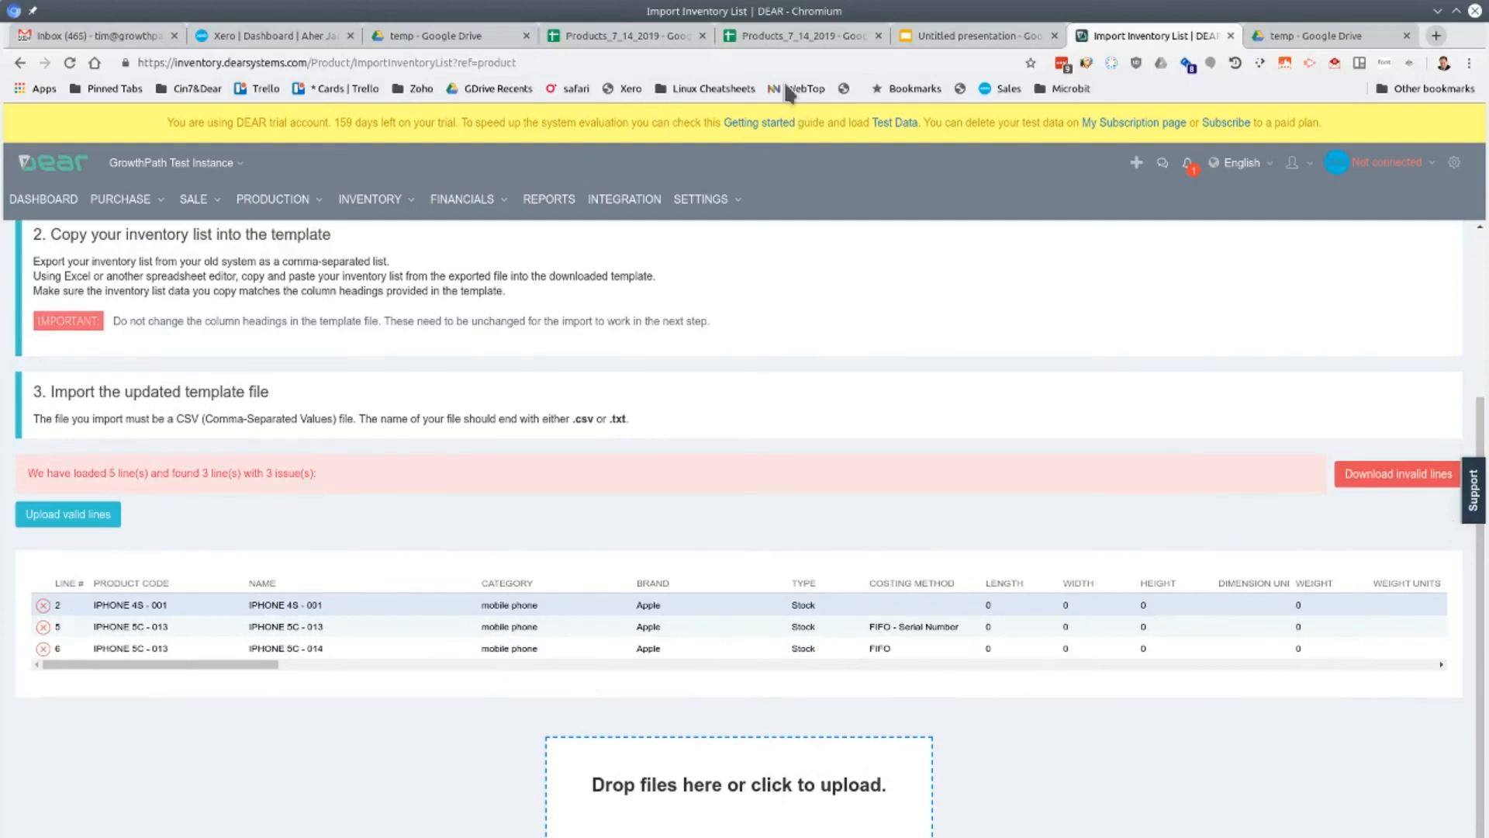
{"action": "left_click", "coordinate": [799, 34]}
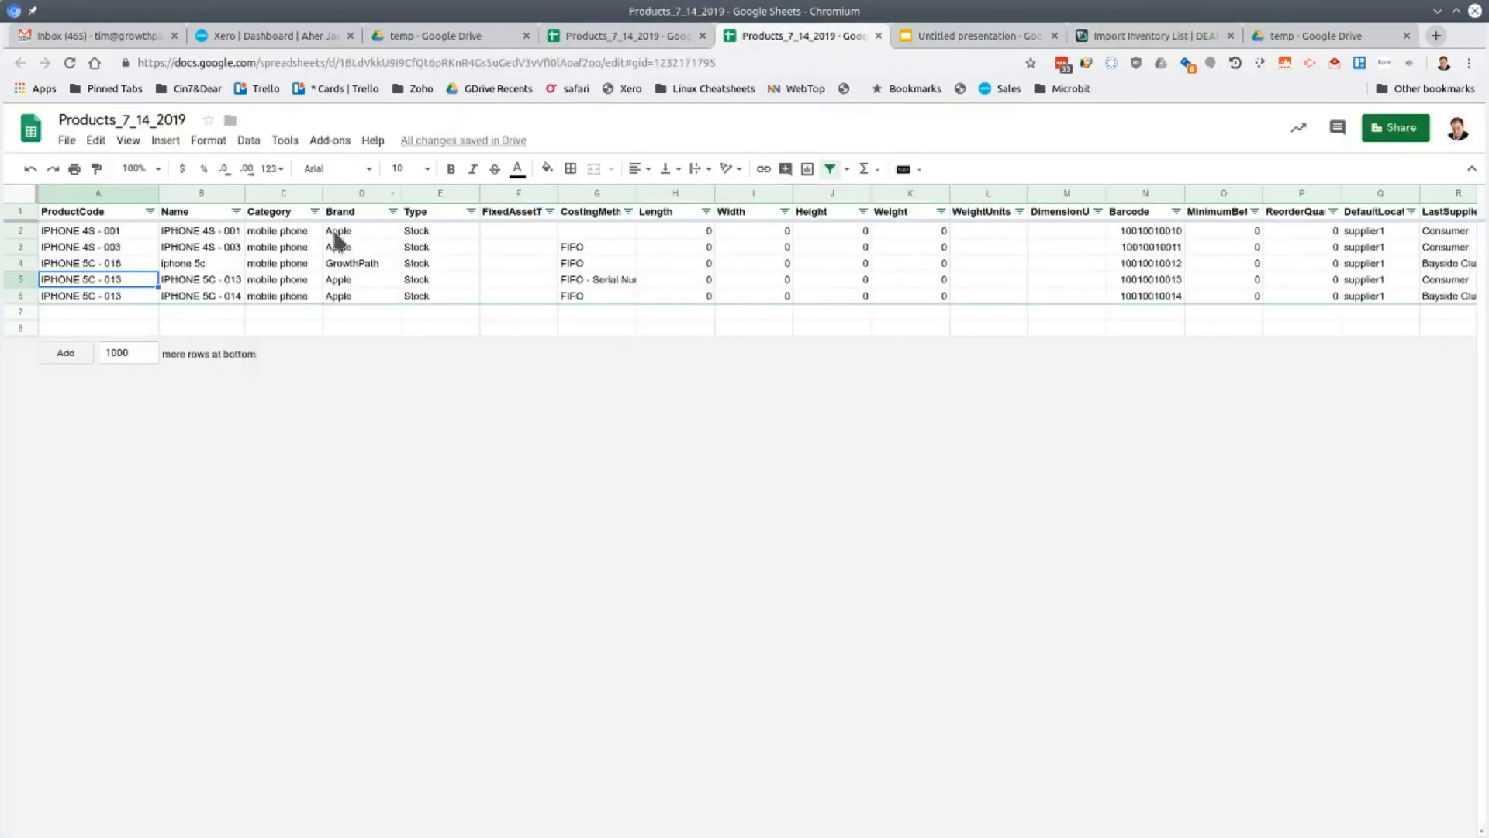
{"action": "left_click", "coordinate": [601, 231]}
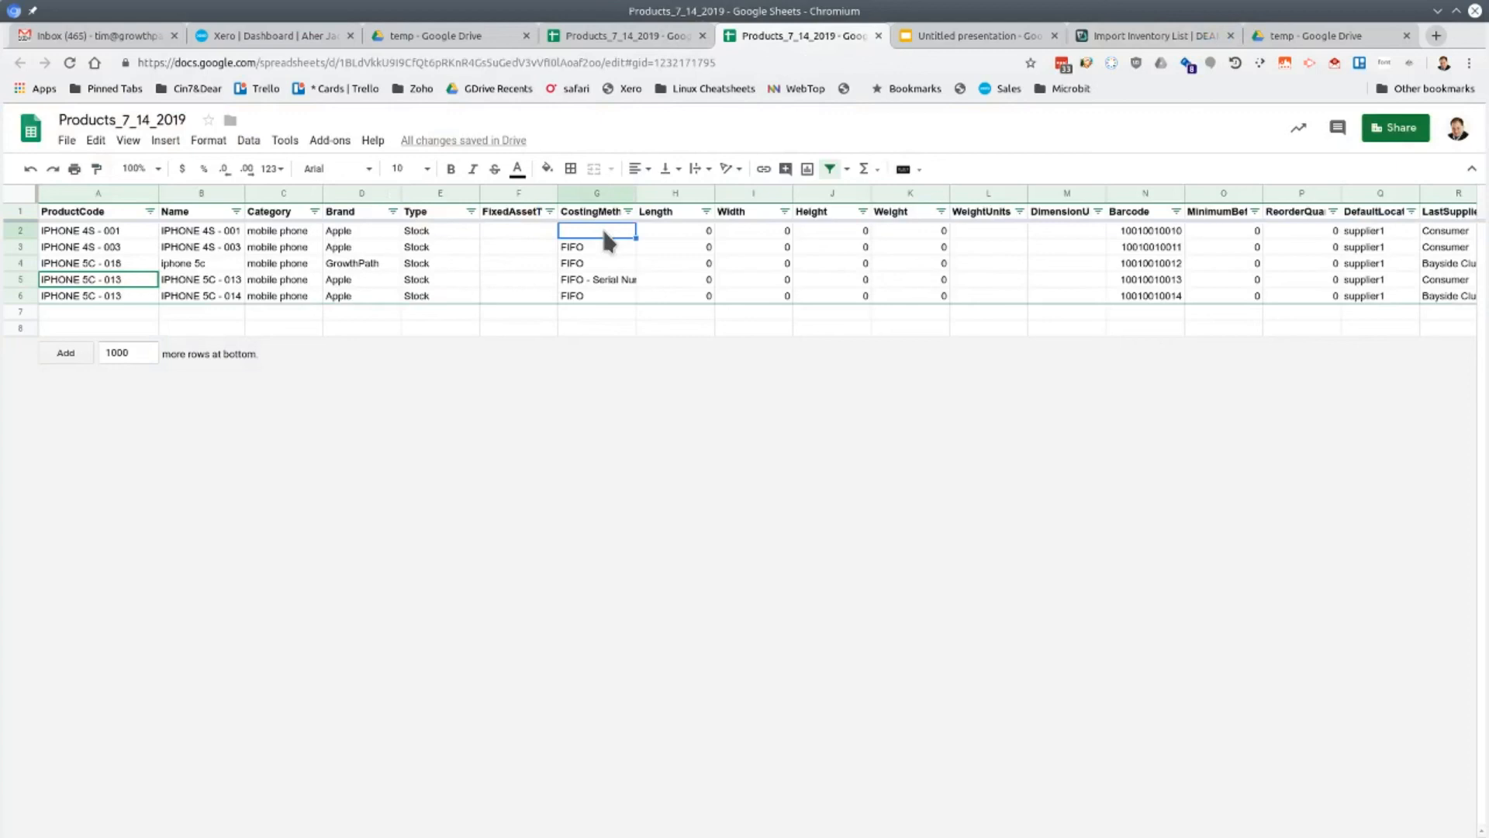
{"action": "key", "text": "ctrl+z"}
{"action": "key", "text": "ctrl+z"}
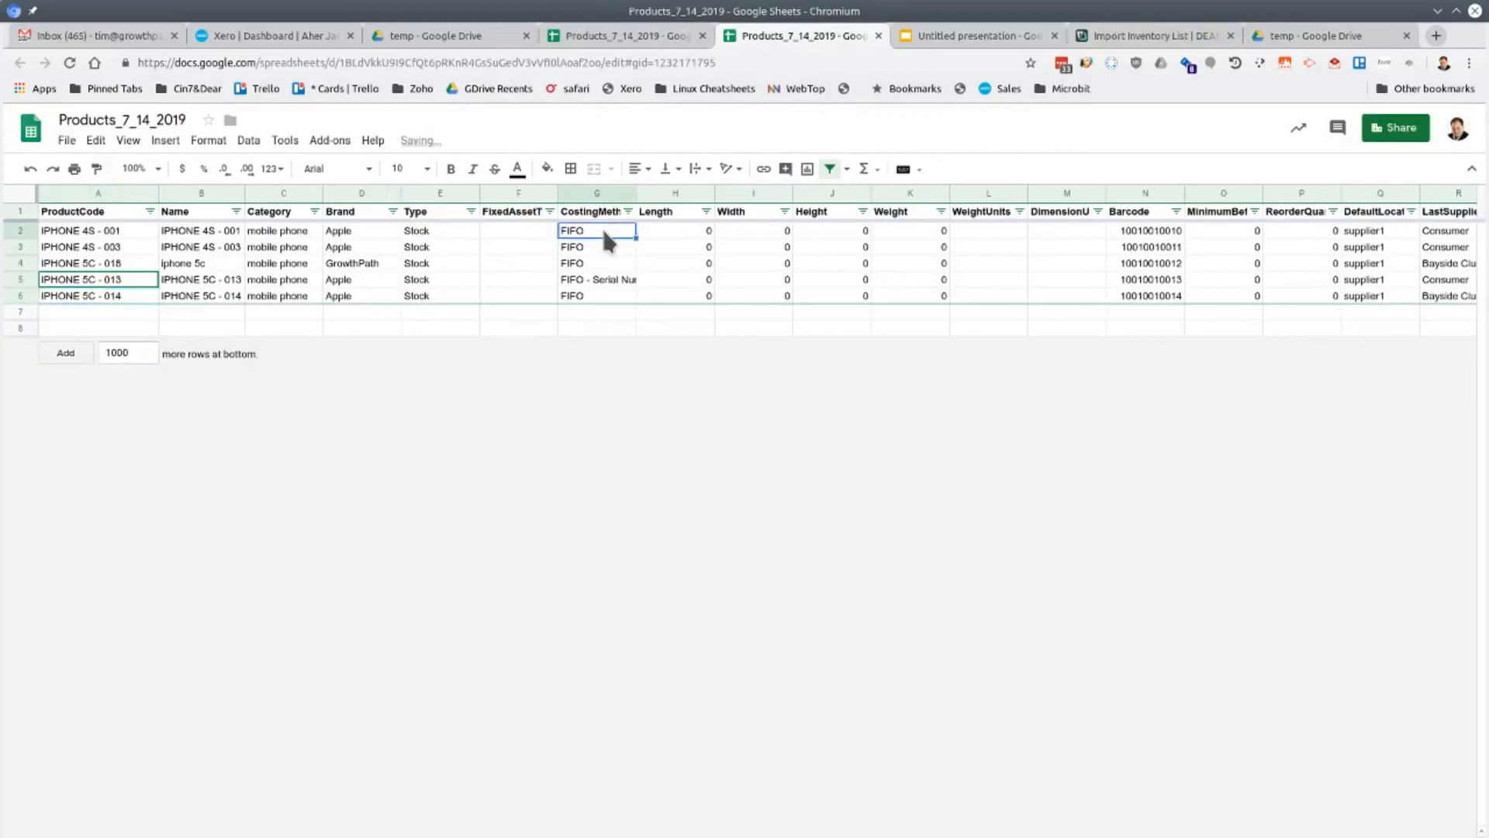
{"action": "key", "text": "ctrl+z"}
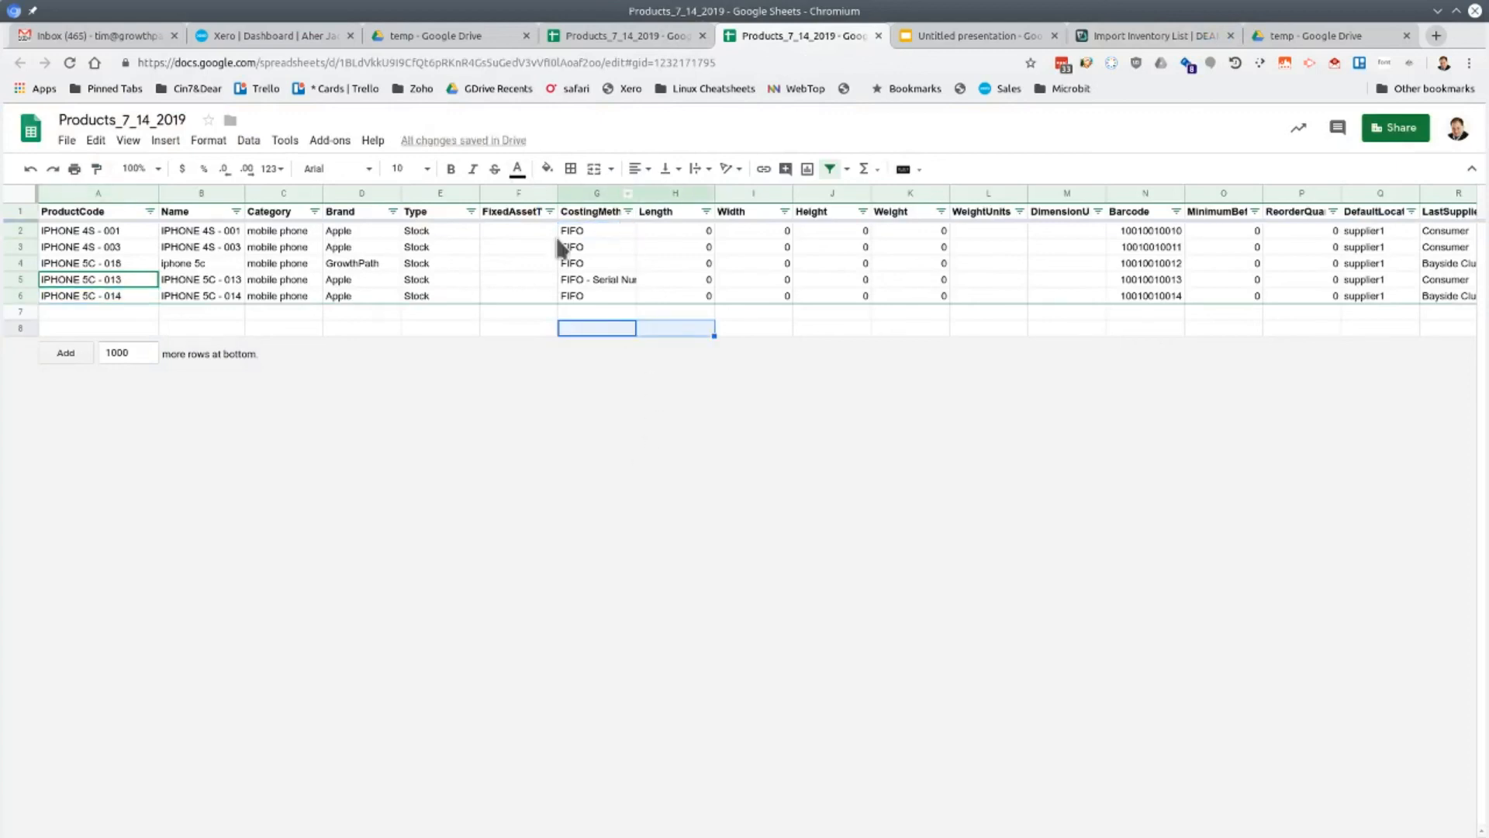
Download the corrected sheet as comma-separated values to Downloads, replacing the existing Products_7_14_2019_errors.csv
{"action": "left_click", "coordinate": [70, 143]}
{"action": "mouse_move", "coordinate": [113, 321]}
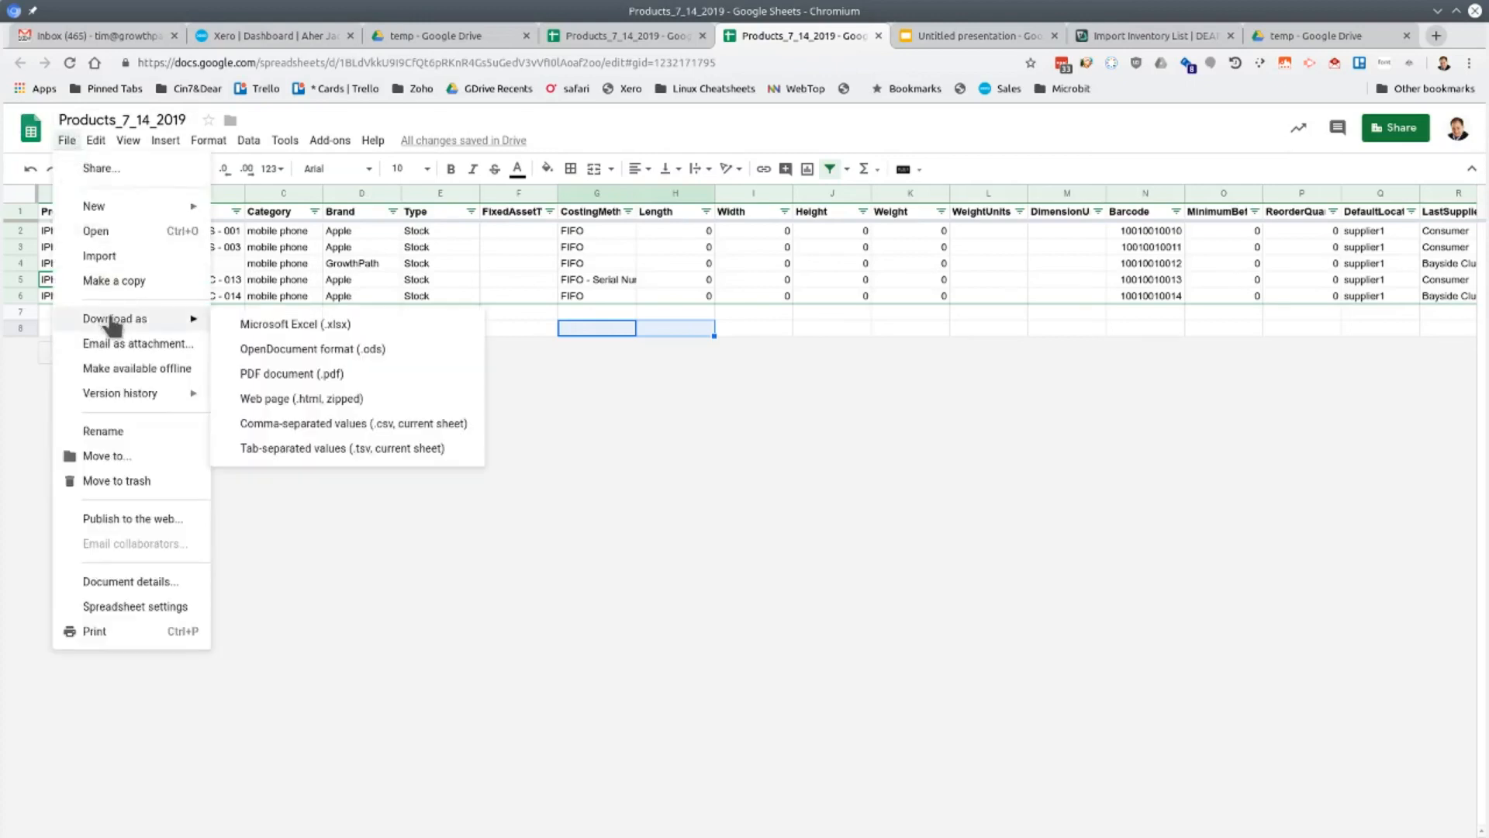
{"action": "left_click", "coordinate": [298, 430]}
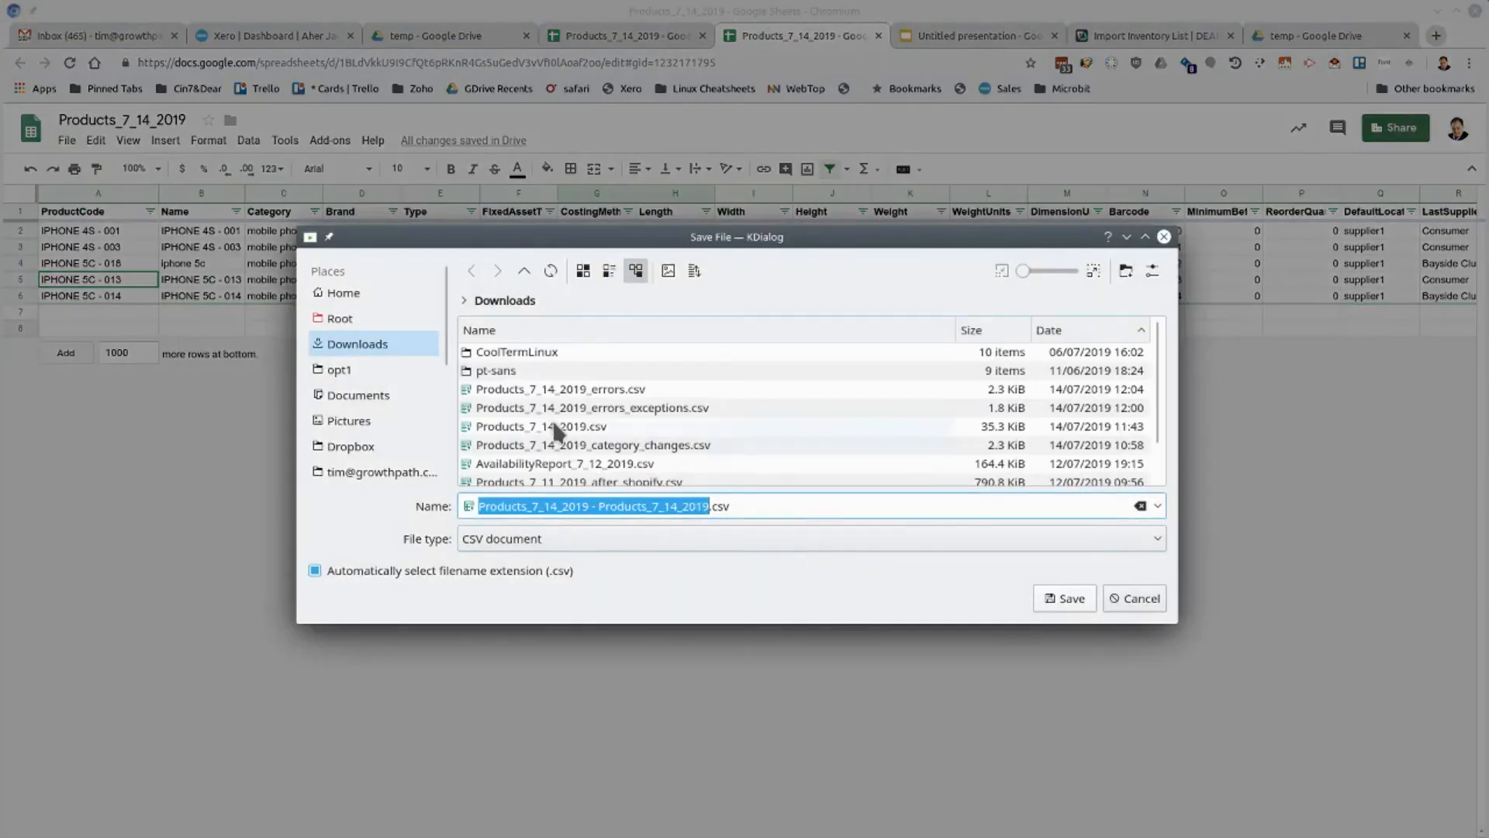
{"action": "left_click", "coordinate": [547, 390]}
{"action": "left_click", "coordinate": [1078, 601]}
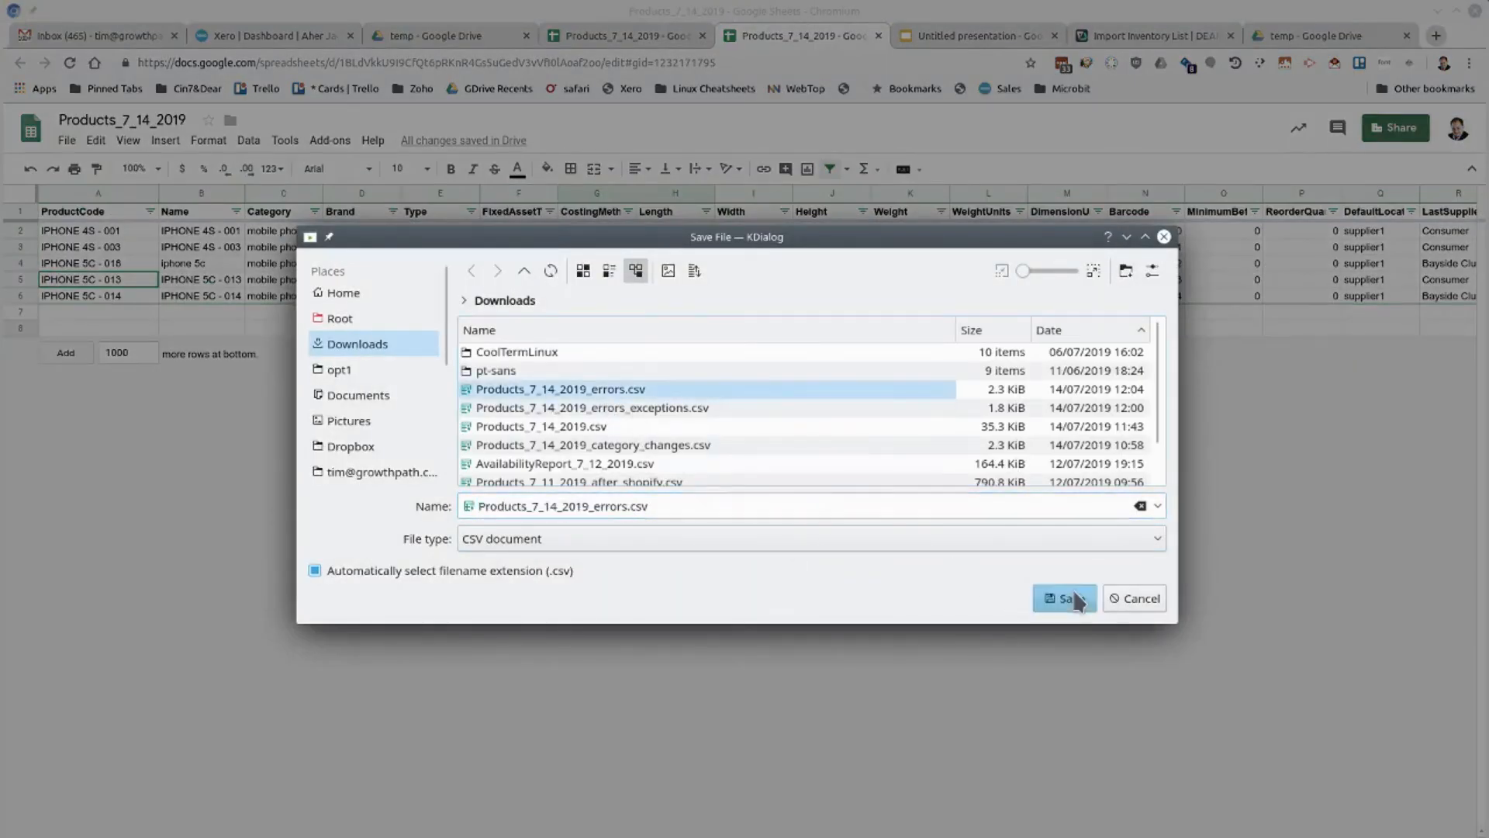
{"action": "left_click", "coordinate": [892, 439]}
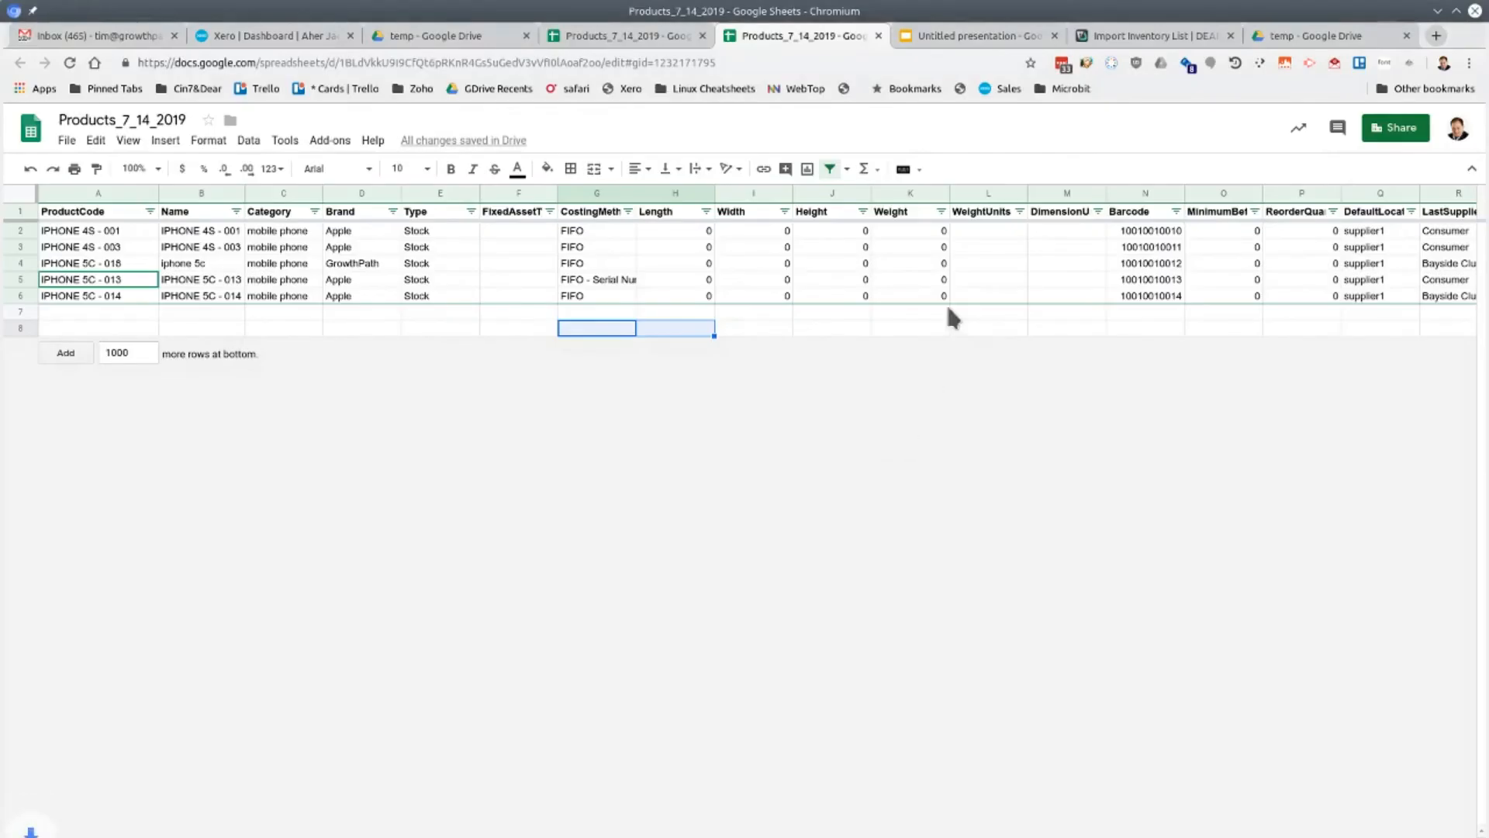
Return to DEAR's Inventory List import and upload the corrected Products_7_14_2019_errors.csv from Downloads
{"action": "left_click", "coordinate": [1130, 37]}
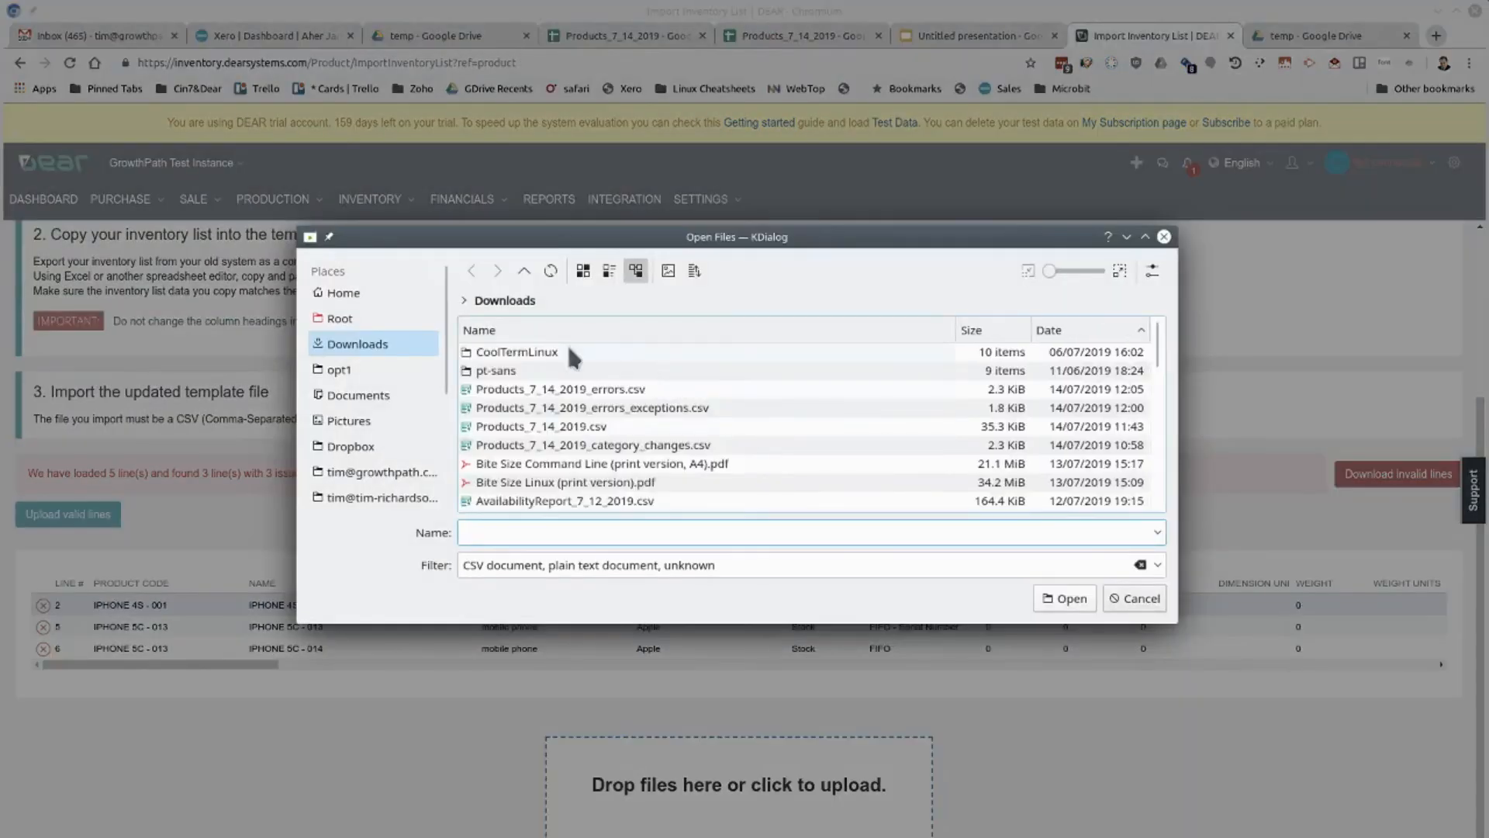
{"action": "double_click", "coordinate": [536, 390]}
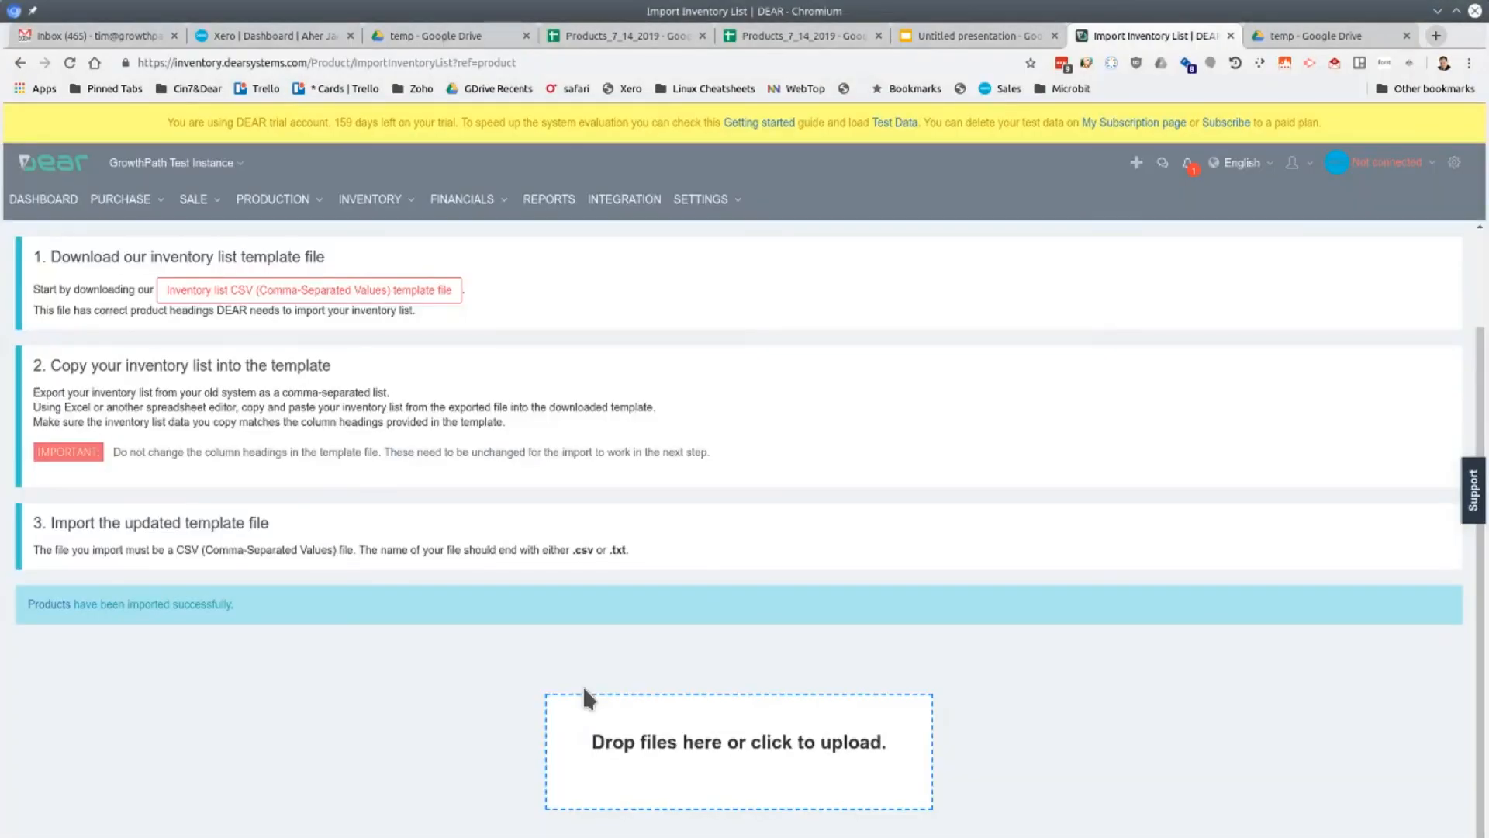